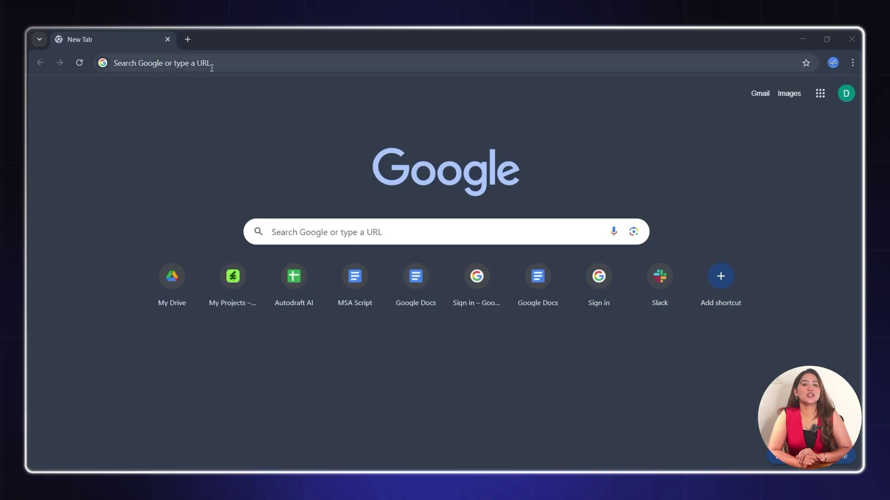
# Step: Search Google for "autodraft ai"
pyautogui.write('auto')
pyautogui.write('dra')
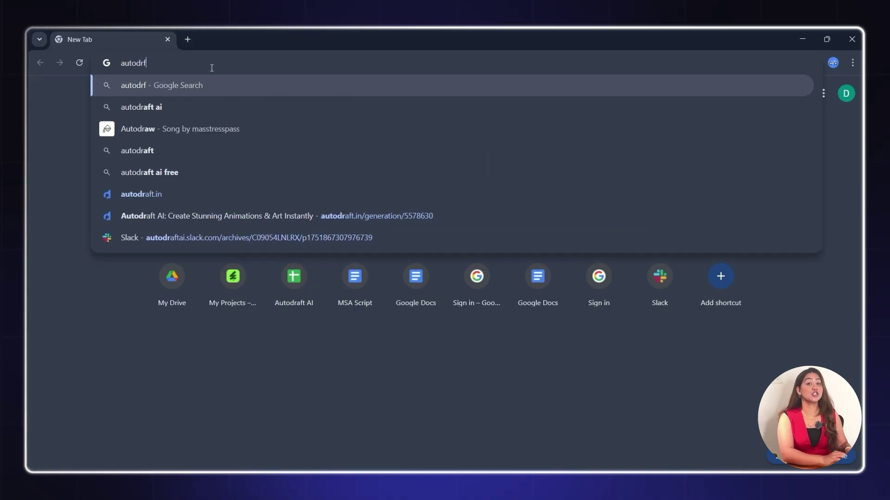
pyautogui.write('ft ai')
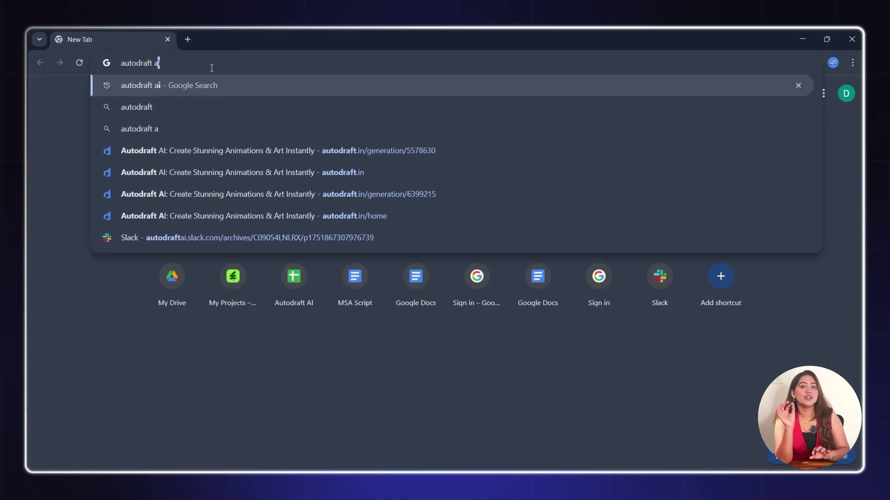
pyautogui.press('Return')
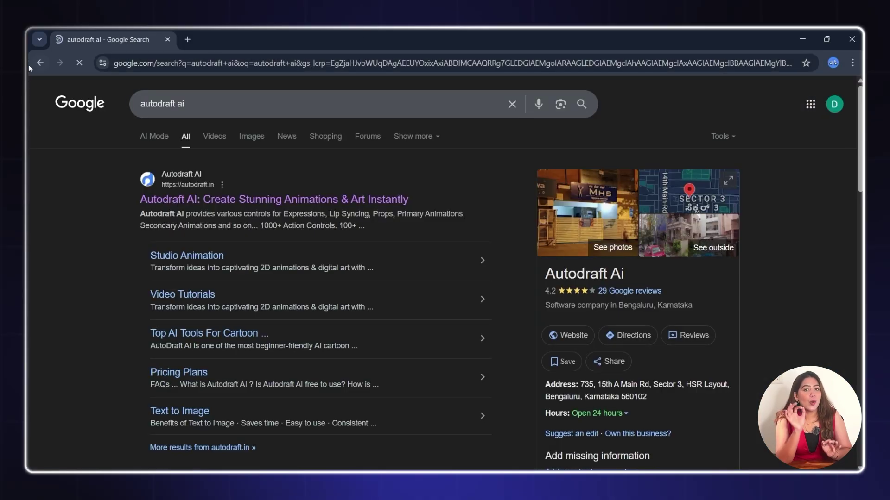
# Step: Open the Autodraft AI website from the search results and log in with a Google account
pyautogui.click(232, 199)
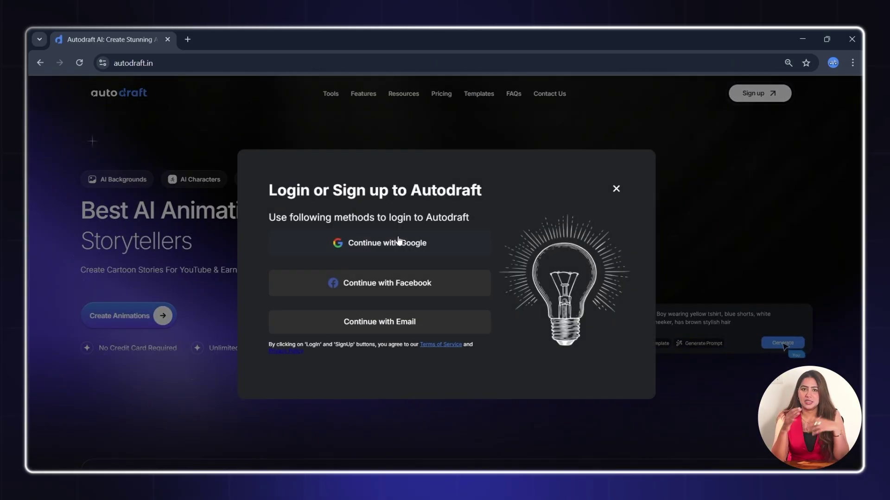
pyautogui.click(442, 245)
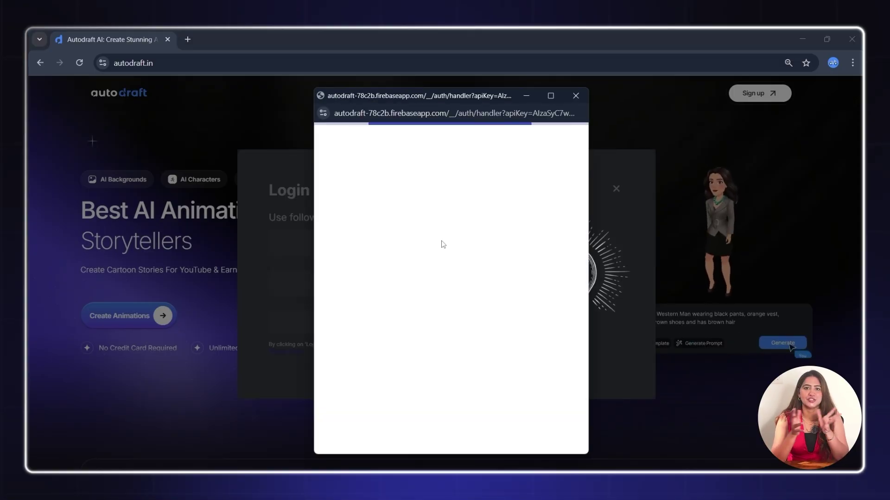
pyautogui.click(443, 245)
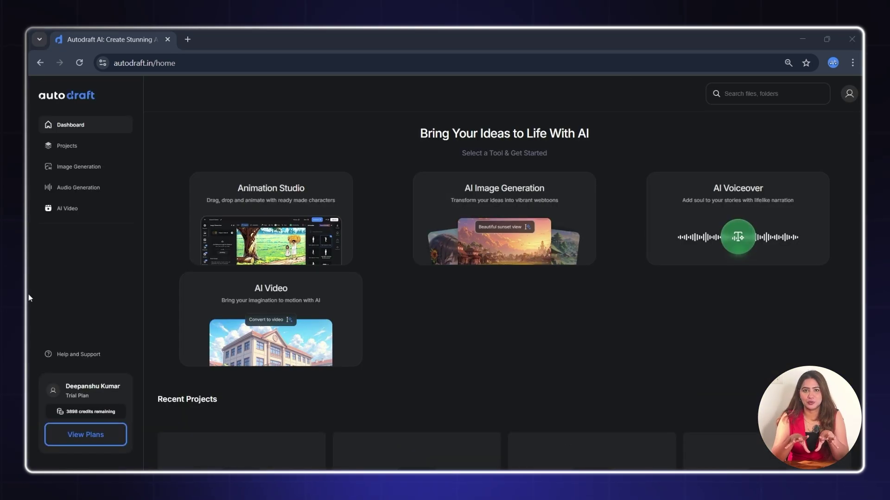
# Step: Create a new Animation Studio project titled "Autodraft tools" with a 16:9 canvas
pyautogui.click(215, 231)
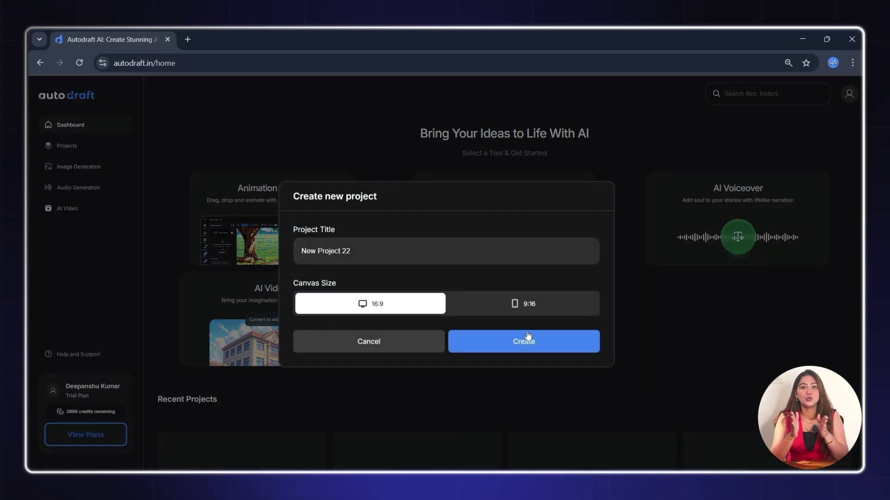
pyautogui.click(542, 306)
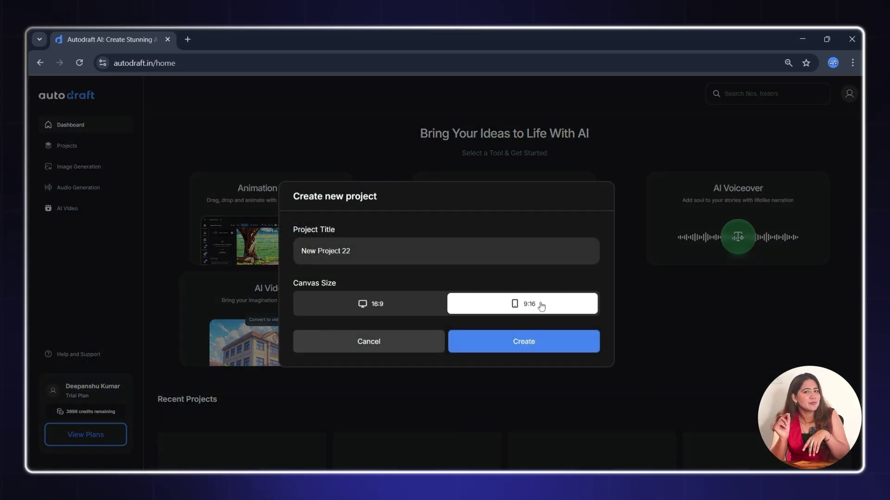
pyautogui.click(393, 306)
pyautogui.hotkey('ctrl', 'a')
pyautogui.write('Autodraft')
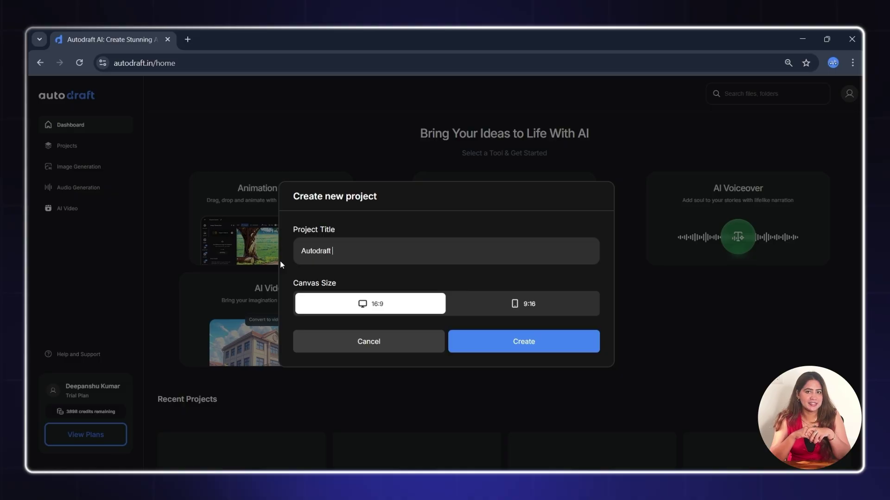
pyautogui.write(' tools')
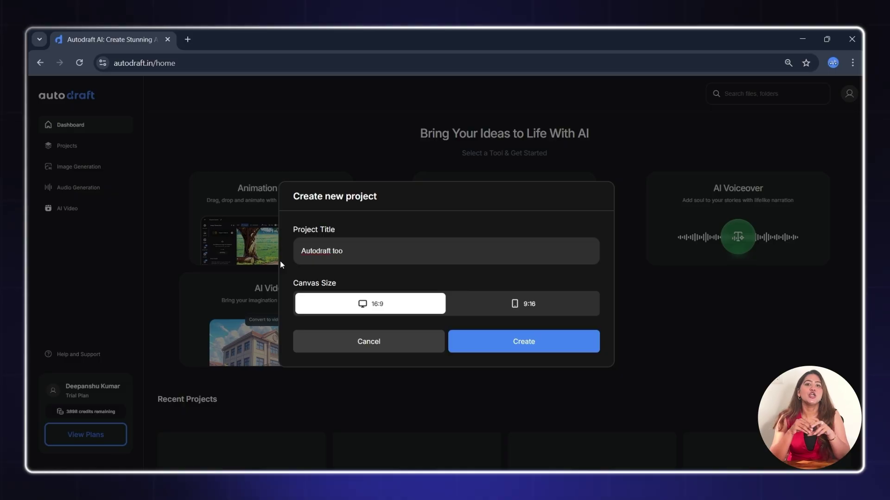
pyautogui.click(560, 348)
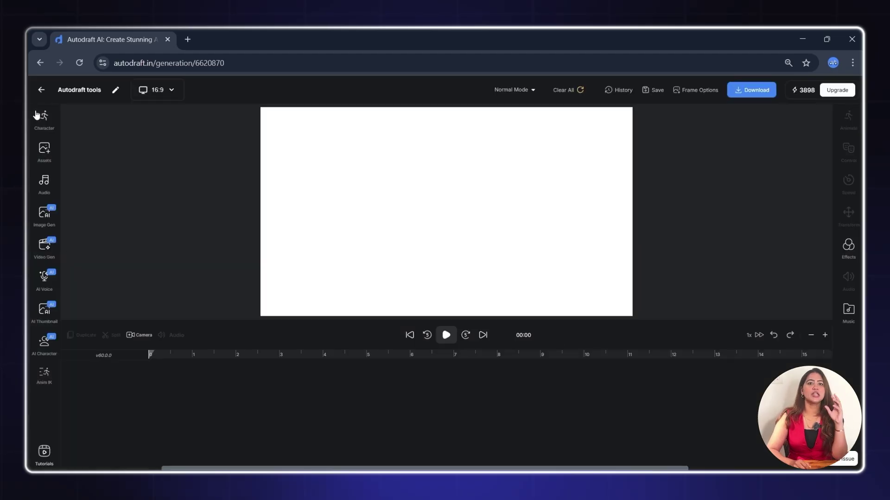
# Step: Examine the character library, the uploaded assets, and the AI image and video generators
pyautogui.click(44, 121)
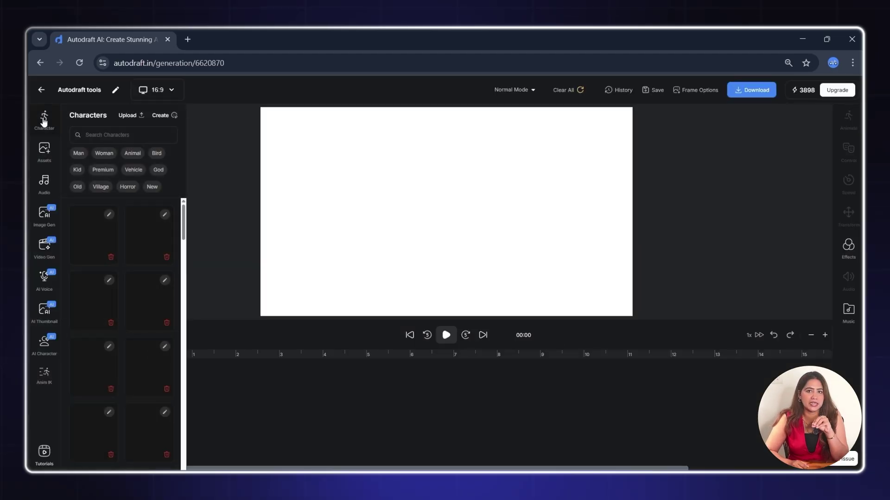
pyautogui.click(46, 154)
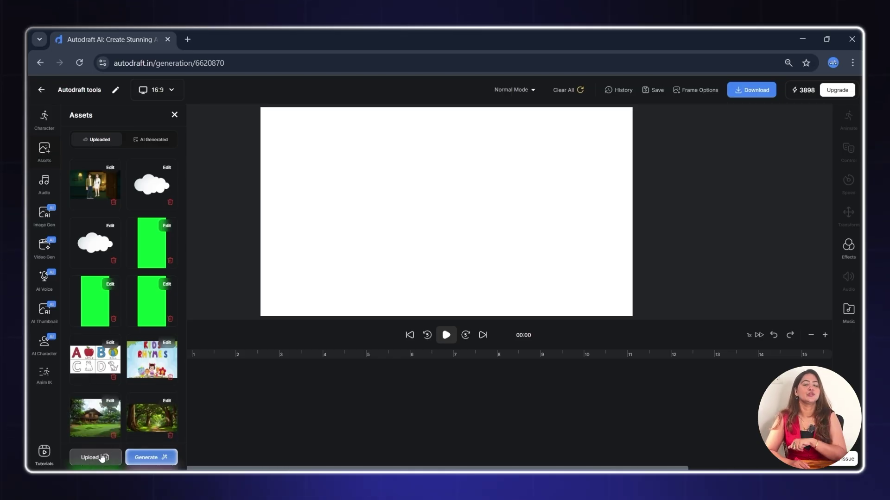
pyautogui.click(46, 227)
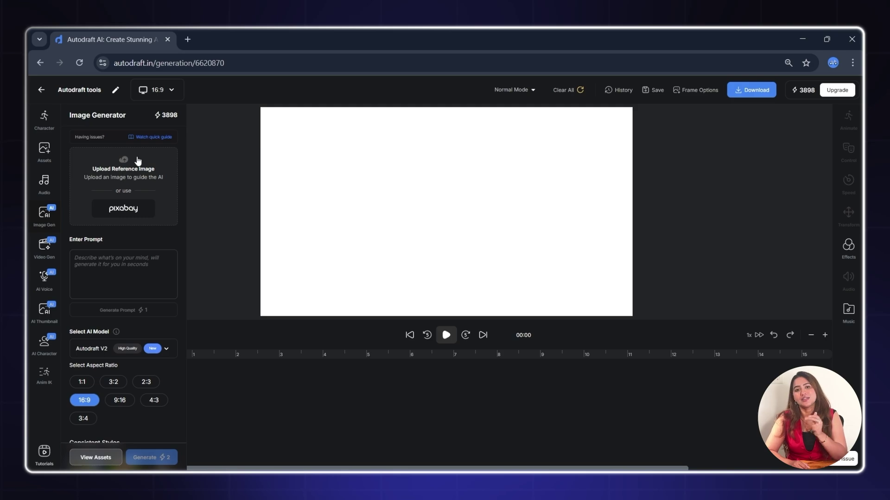
pyautogui.click(47, 247)
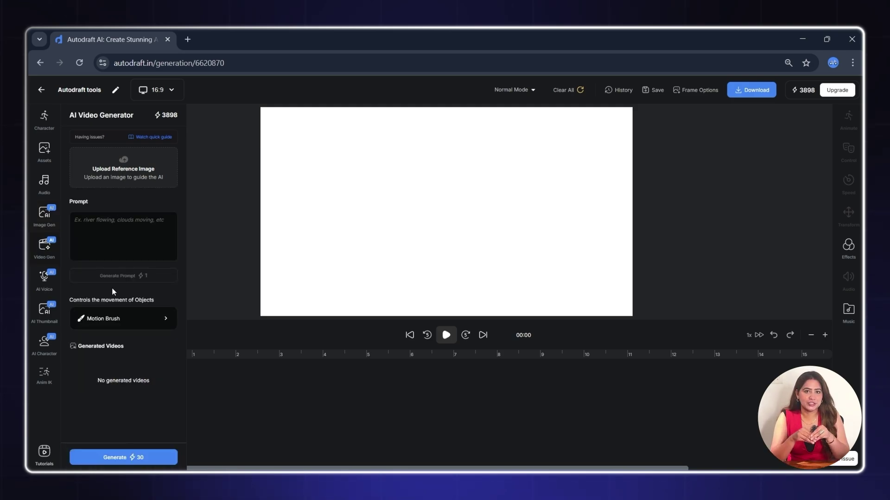
# Step: Examine the AI Audio Generator and browse its list of available voices
pyautogui.click(41, 281)
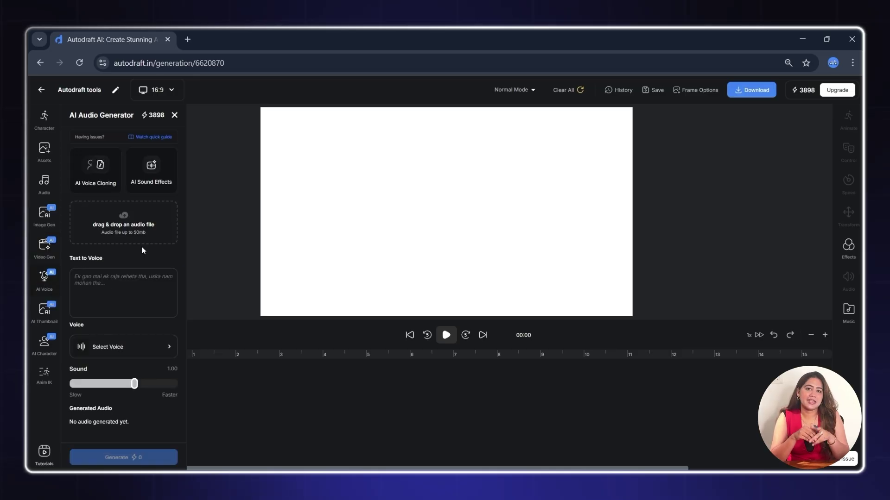
pyautogui.click(155, 354)
pyautogui.scroll(-10, 150, 331)
pyautogui.scroll(-5, 150, 331)
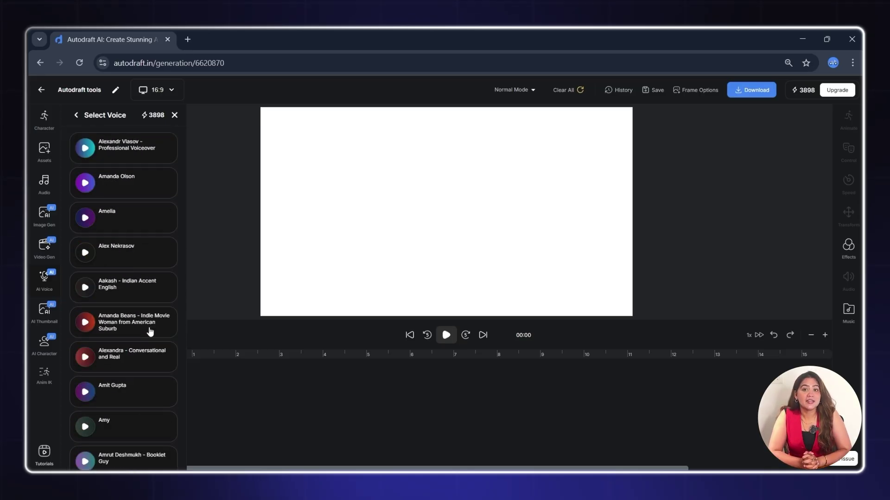
pyautogui.click(150, 331)
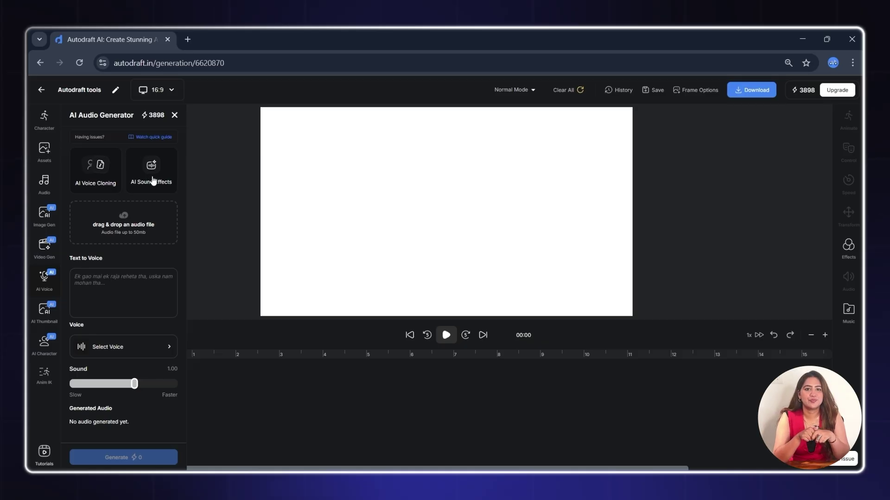
# Step: Generate a comic-style AI character with the man structure, described as a fair-skinned European man in a mustard-yellow blazer, and close the Character Creator
pyautogui.click(46, 347)
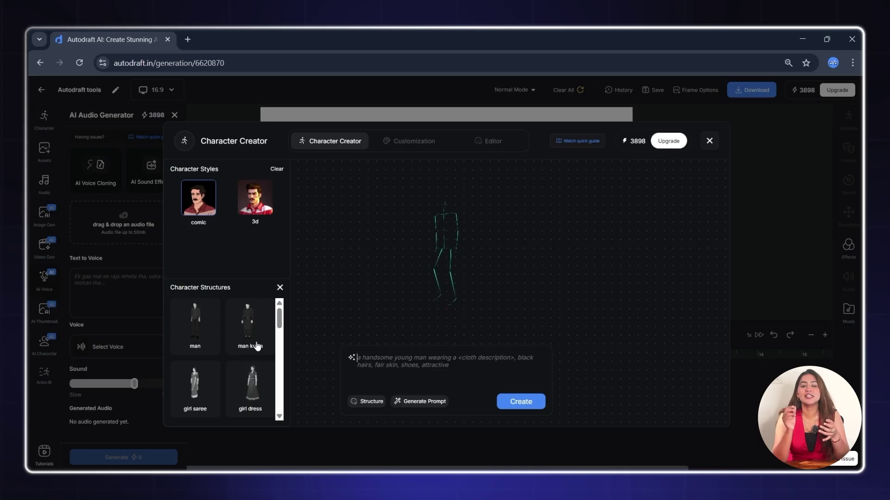
pyautogui.click(210, 325)
pyautogui.click(324, 311)
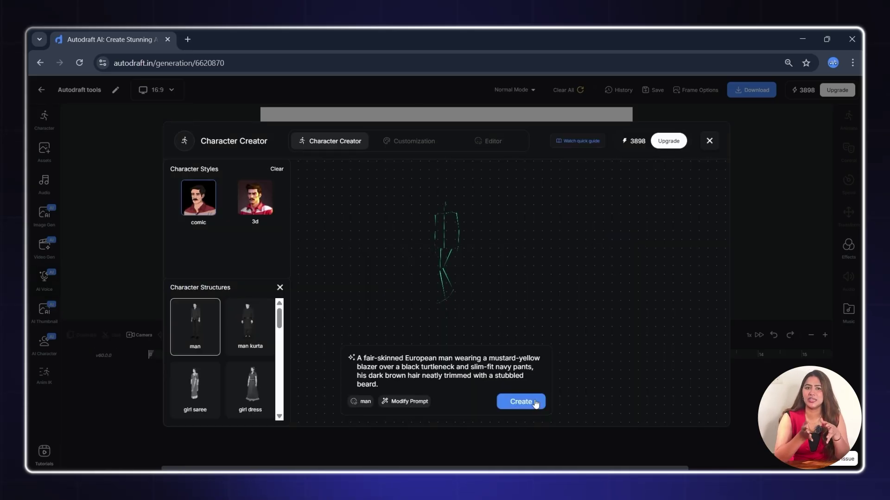
pyautogui.click(535, 403)
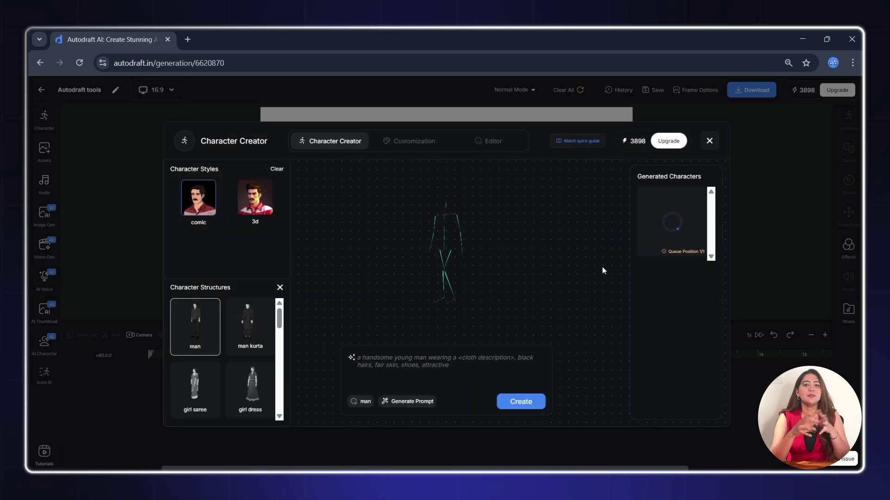
pyautogui.click(709, 141)
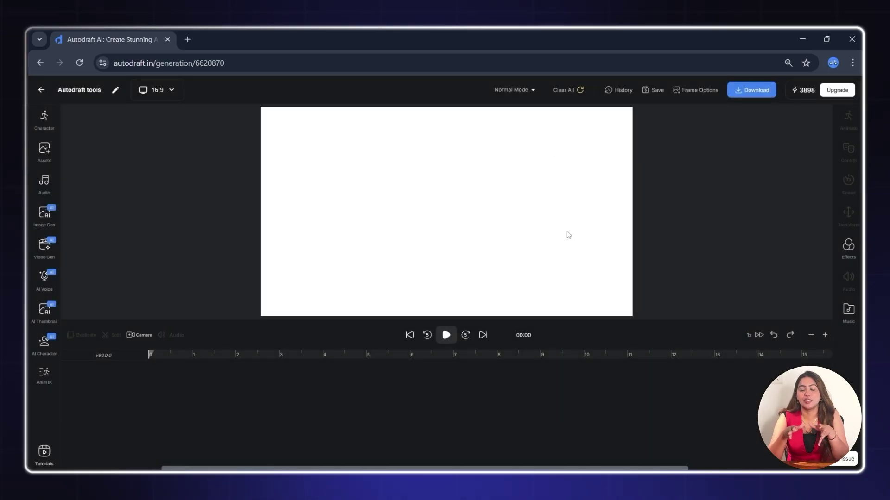
# Step: Examine the AI Thumbnail tool, the character's speaking, eyeblink, shadow and expression controls, and the Music Library
pyautogui.click(45, 310)
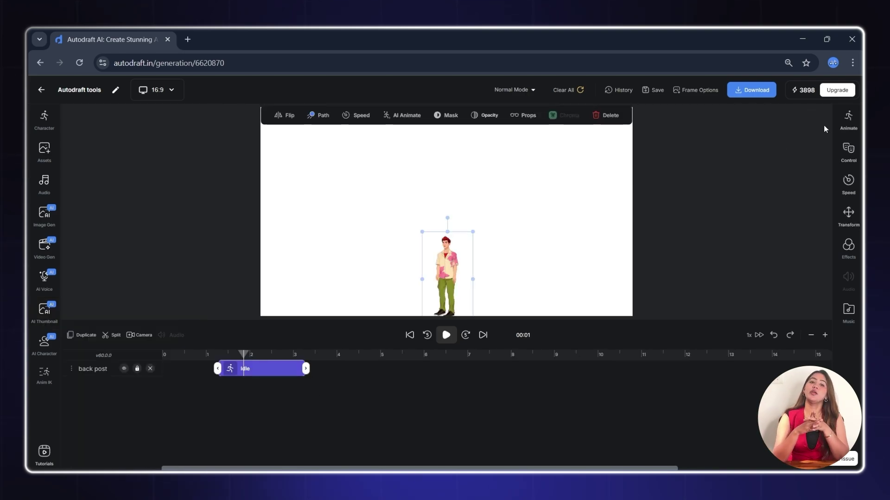
pyautogui.click(851, 155)
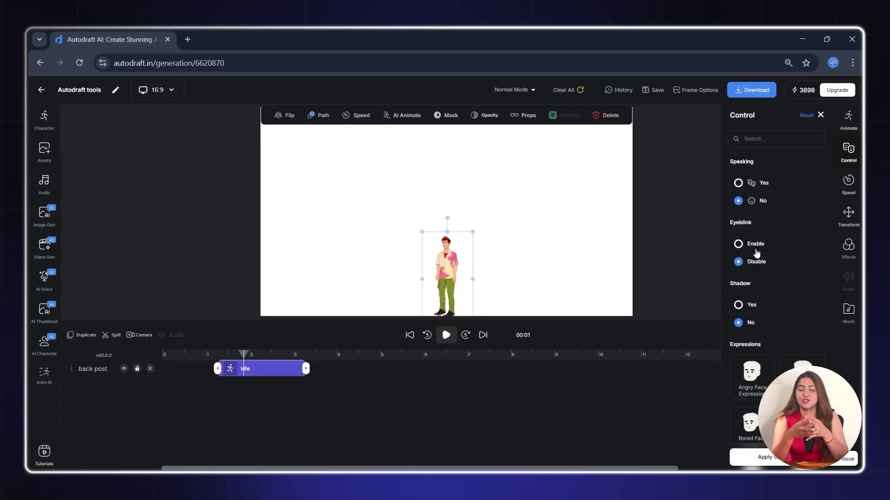
pyautogui.scroll(-5, 753, 357)
pyautogui.click(848, 306)
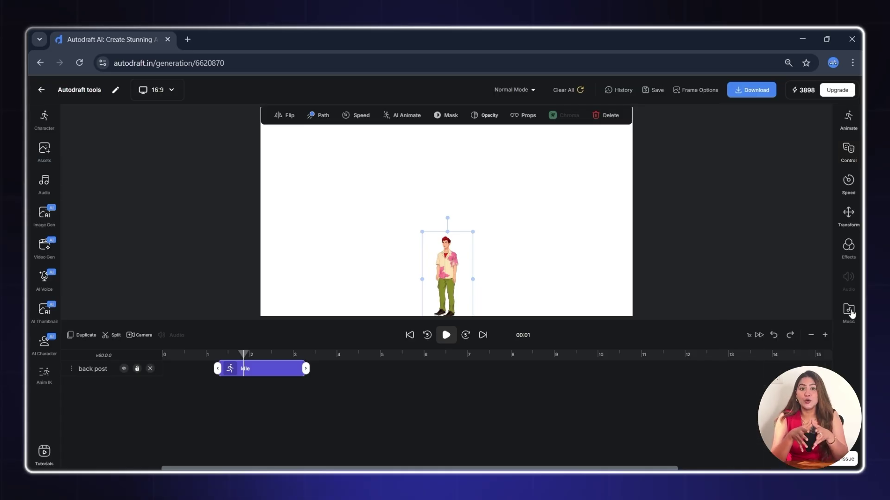
pyautogui.click(850, 312)
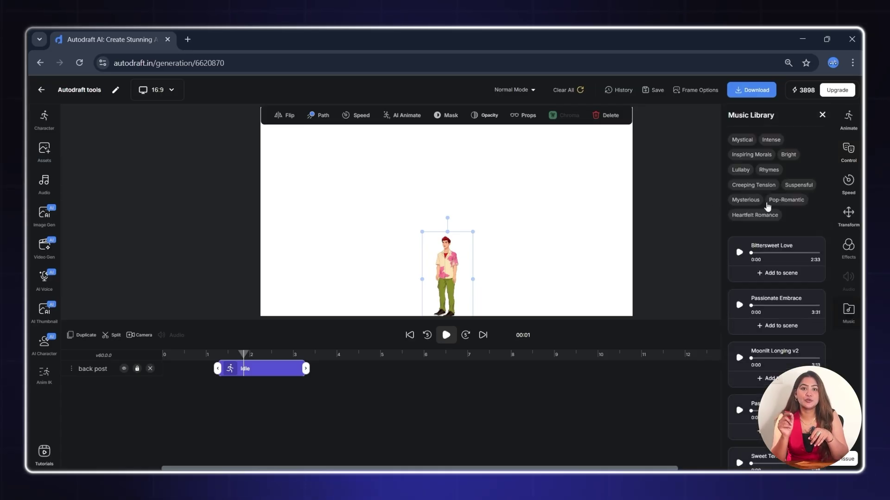
pyautogui.scroll(-5, 767, 206)
pyautogui.scroll(5, 766, 202)
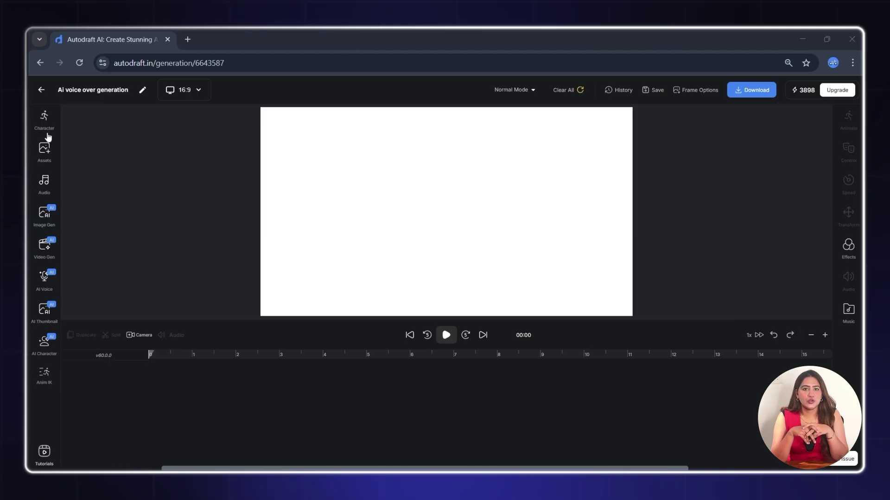
# Step: Generate an AI voice clip of "Can I get a latte, please?" using the voice Bill
pyautogui.click(38, 281)
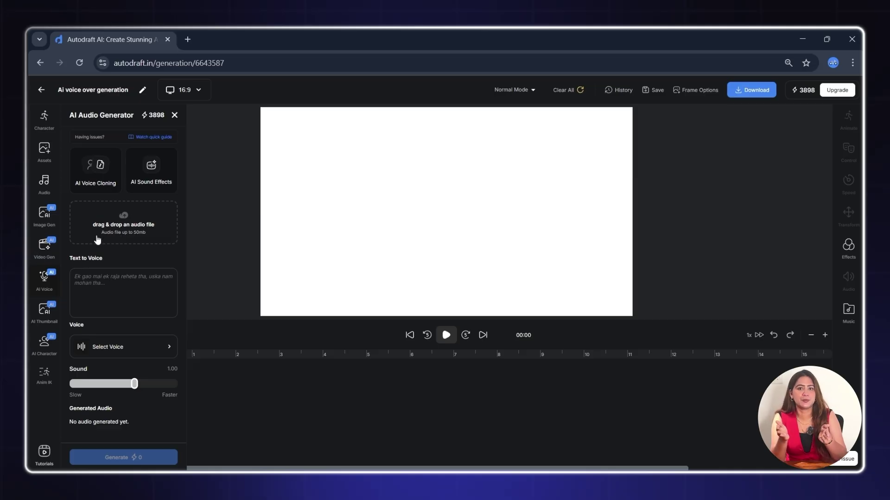
pyautogui.write('Can I get a latte, please?')
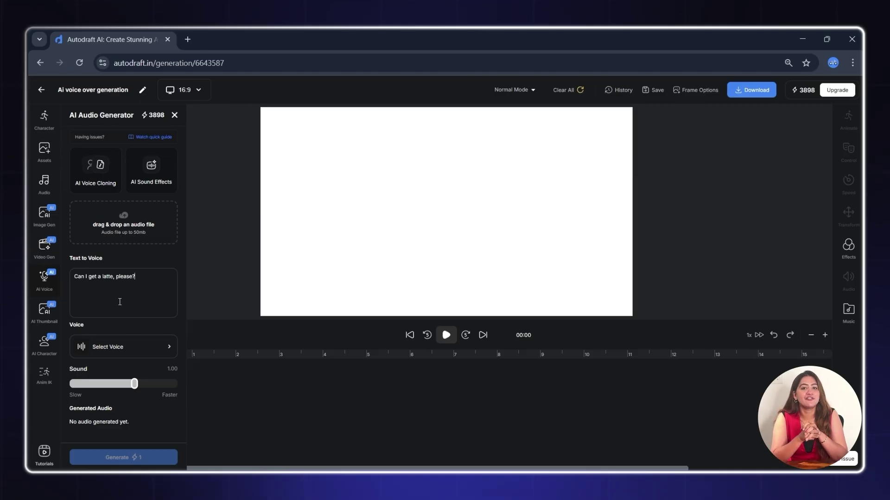
pyautogui.click(124, 351)
pyautogui.scroll(-5, 93, 232)
pyautogui.scroll(4, 88, 269)
pyautogui.click(85, 264)
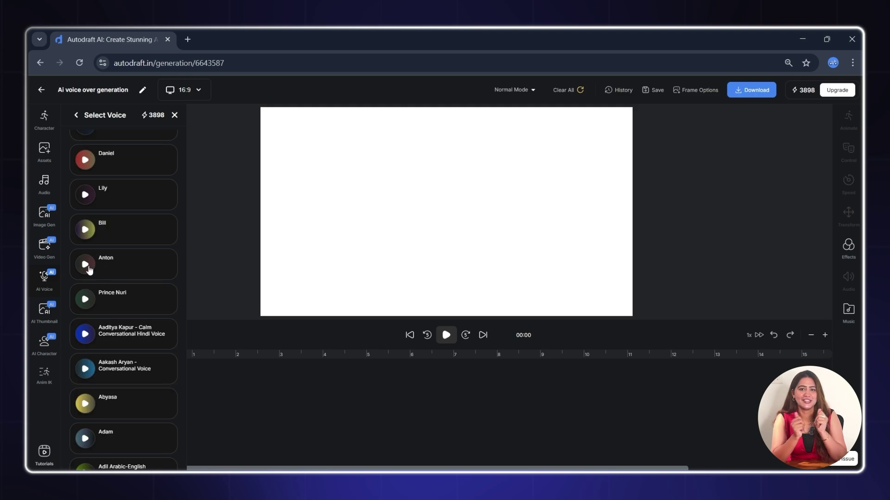
pyautogui.click(104, 226)
pyautogui.click(138, 458)
# Step: Generate a second clip saying "Thanks so much!" with the voice Bill and play back the latte clip
pyautogui.write('Thank you so much!')
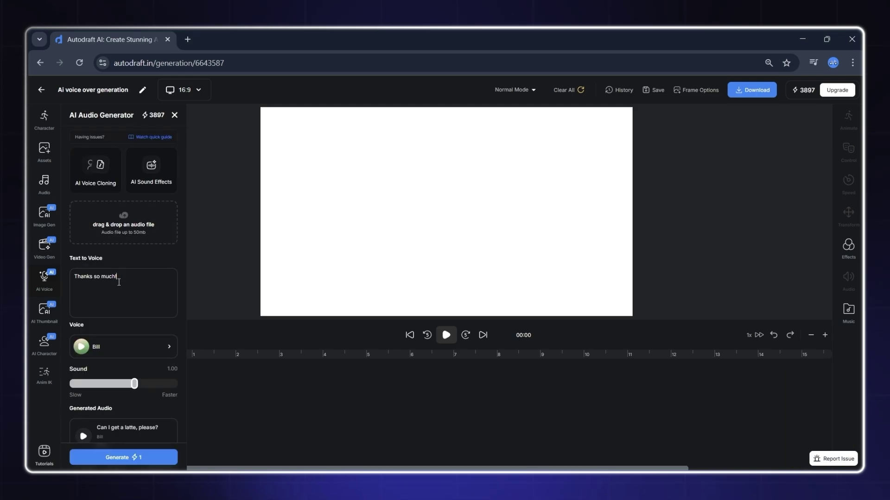
pyautogui.click(120, 458)
pyautogui.click(84, 401)
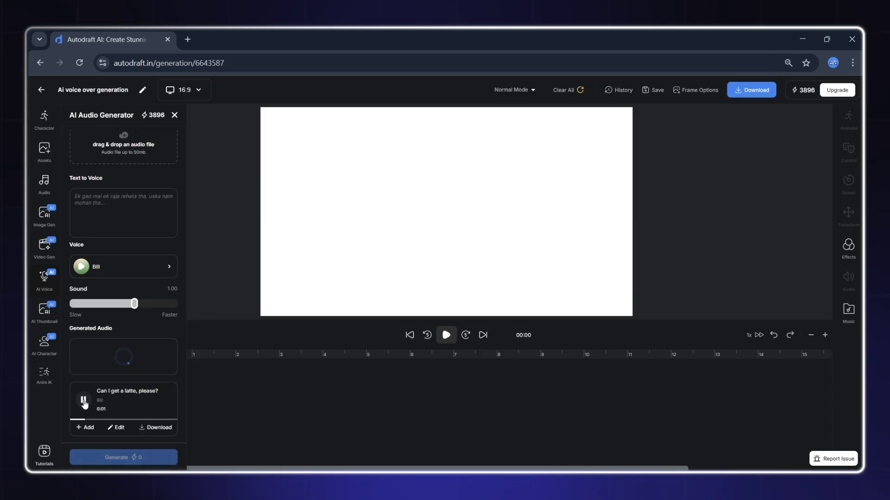
# Step: Add both generated voice clips to the timeline, placing one directly after the other
pyautogui.click(85, 366)
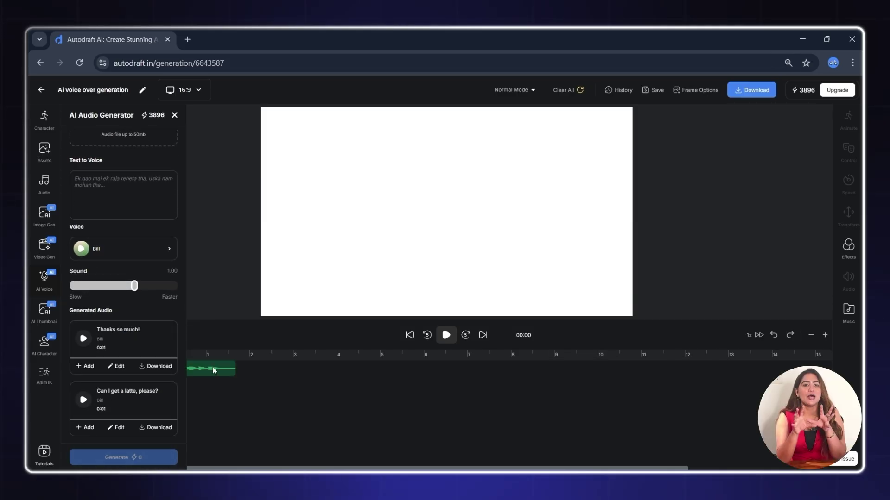
pyautogui.click(86, 427)
pyautogui.moveTo(227, 368); pyautogui.dragTo(273, 381)
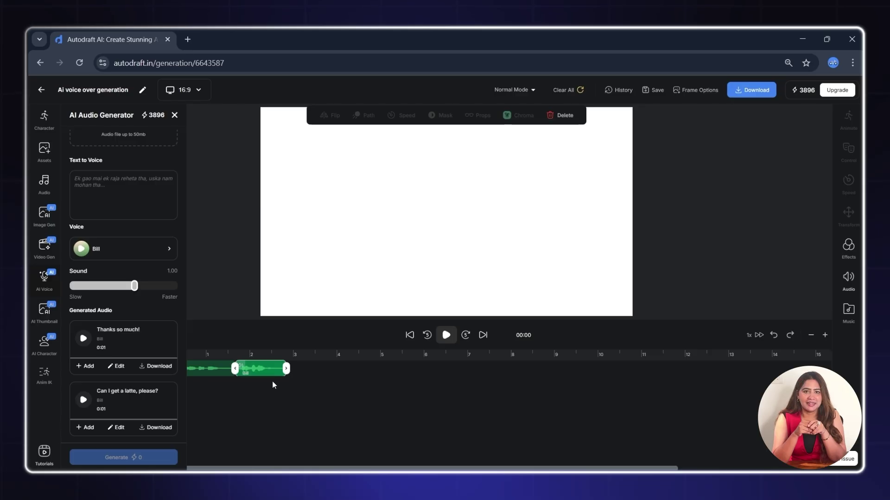
# Step: Upload audio mine.mp3 from the audio folder inside "Autodraft feature again" on drive E and convert it with the voice Bill
pyautogui.scroll(3, 150, 215)
pyautogui.click(146, 209)
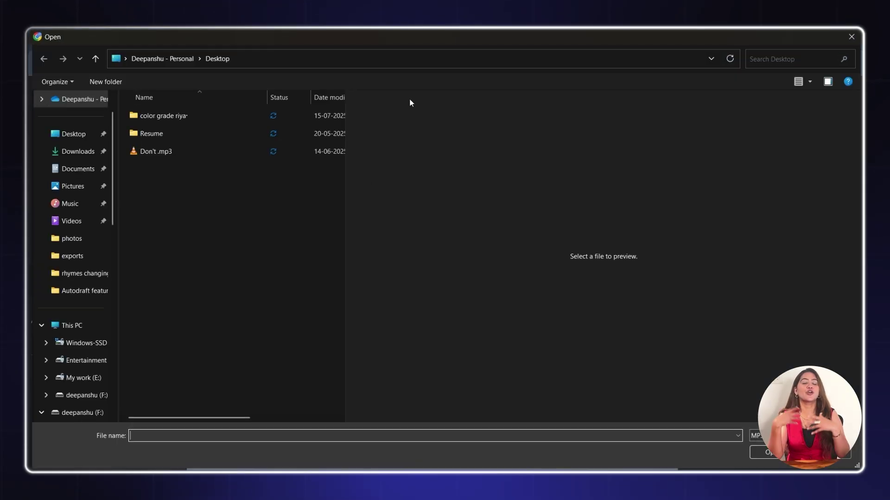
pyautogui.click(63, 327)
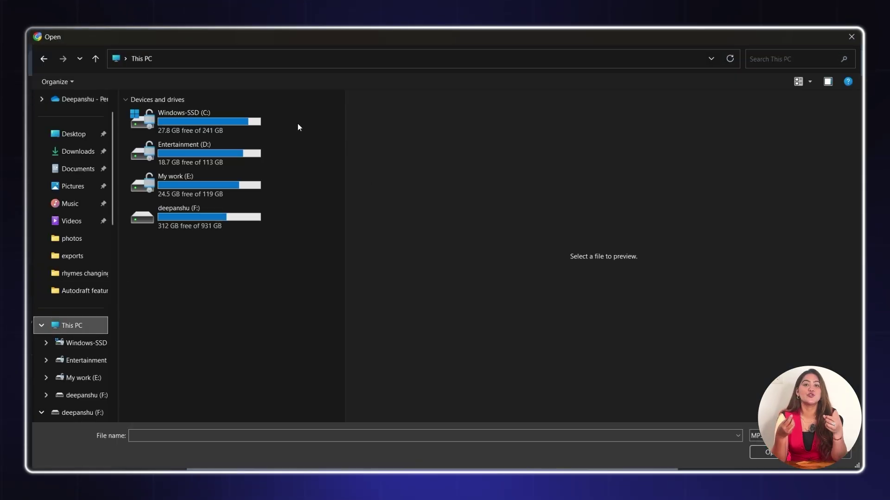
pyautogui.doubleClick(223, 193)
pyautogui.scroll(-1, 252, 327)
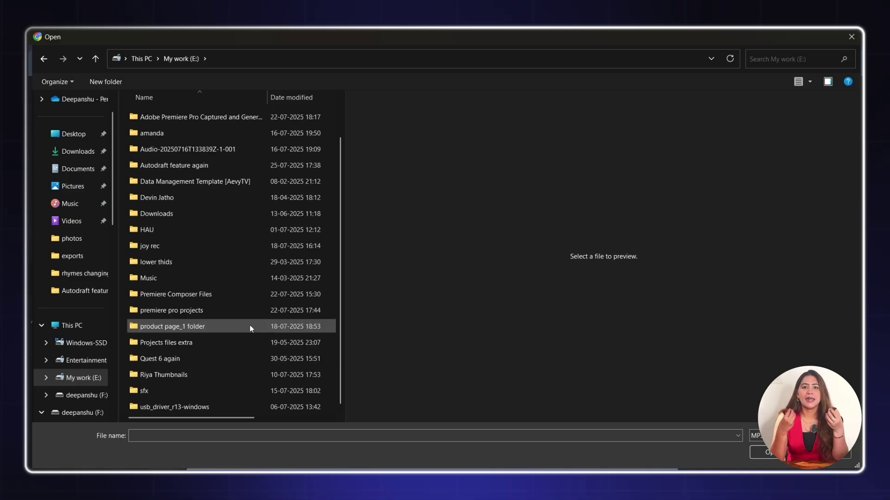
pyautogui.scroll(1, 254, 330)
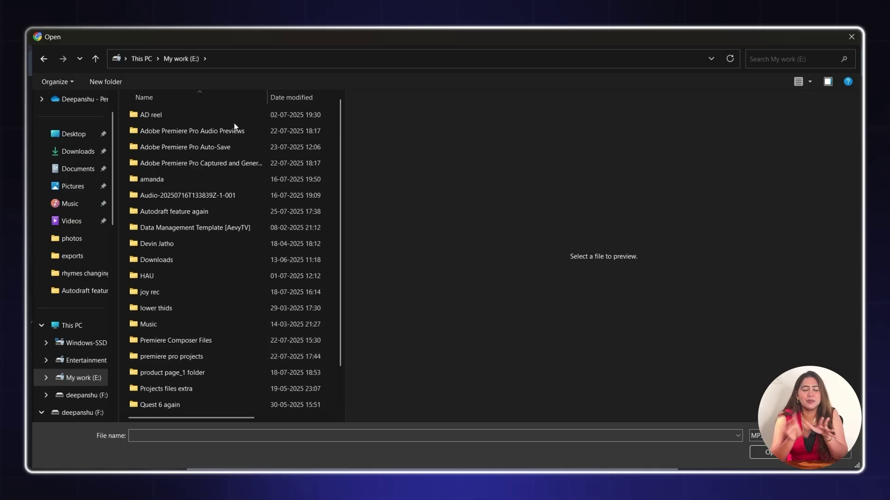
pyautogui.doubleClick(247, 211)
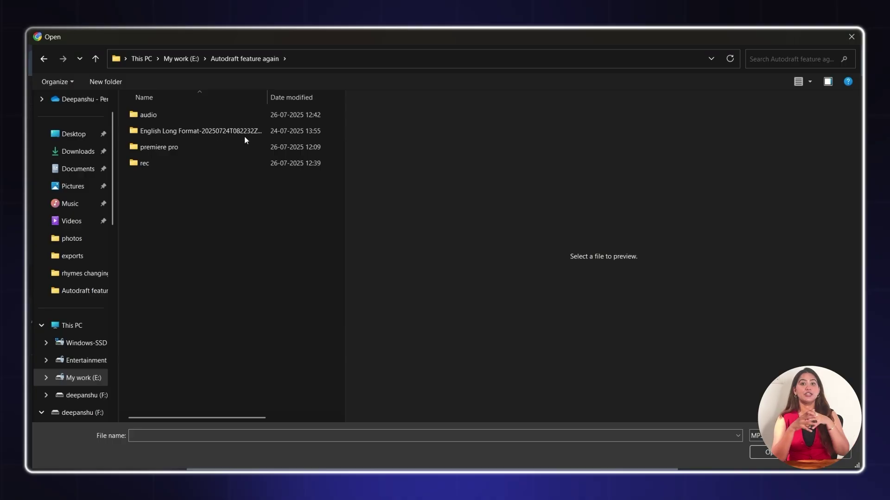
pyautogui.doubleClick(244, 114)
pyautogui.click(232, 113)
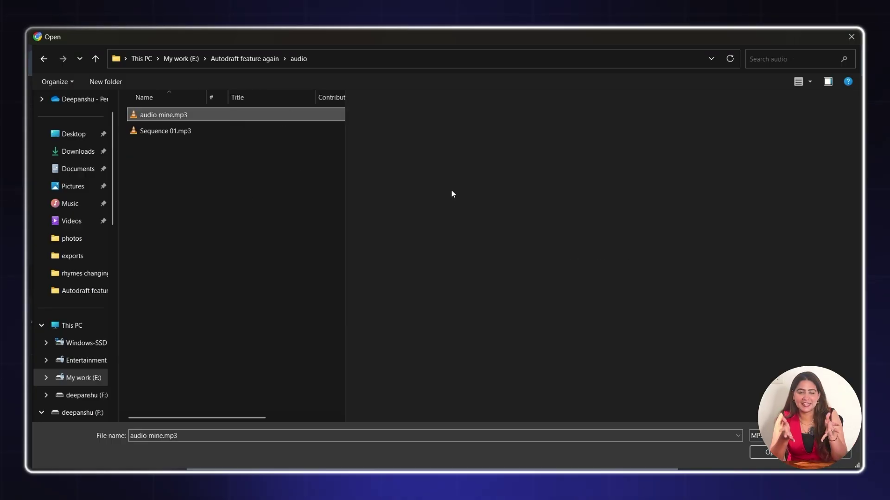
pyautogui.click(763, 452)
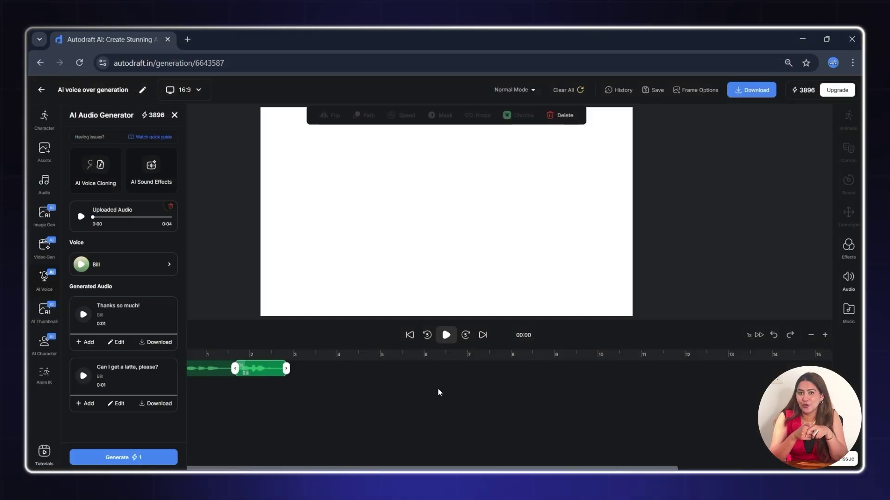
pyautogui.click(146, 459)
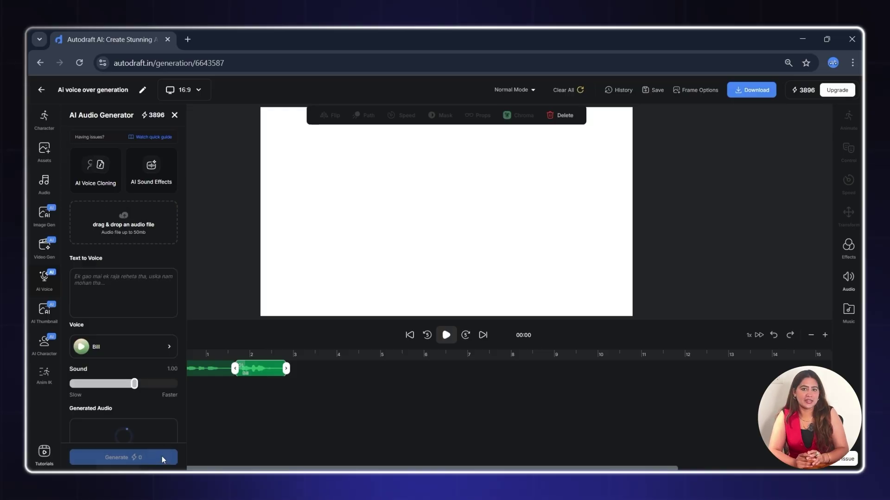
pyautogui.scroll(-3, 143, 424)
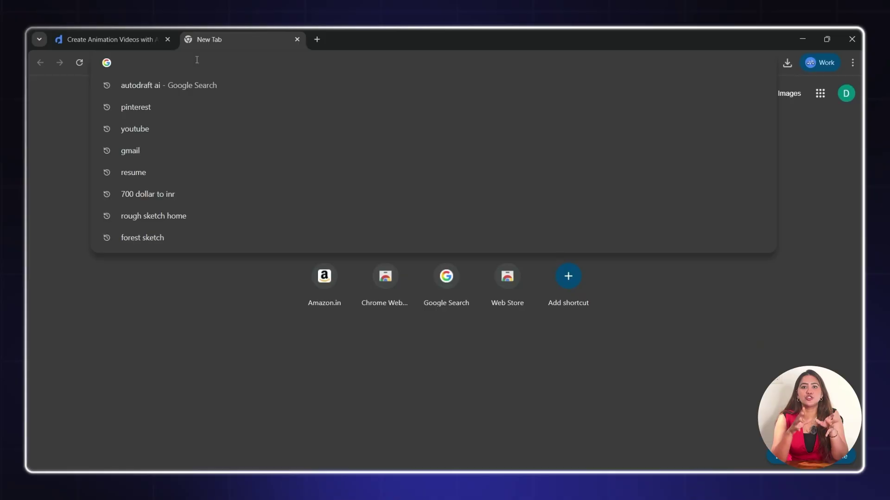
# Step: Search Google Images for "Urban rooftop view" and capture the rooftop picture with the brick buildings and distant skyline as a screenshot
pyautogui.write('Ur')
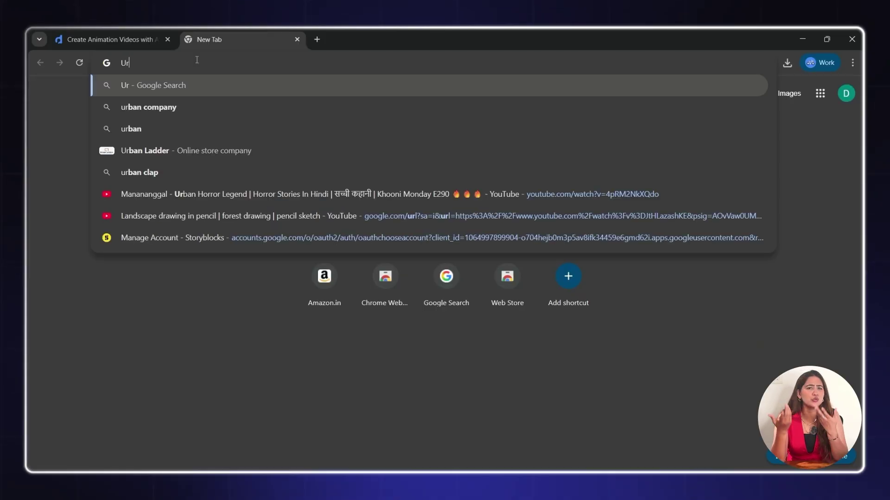
pyautogui.write('ban rooft')
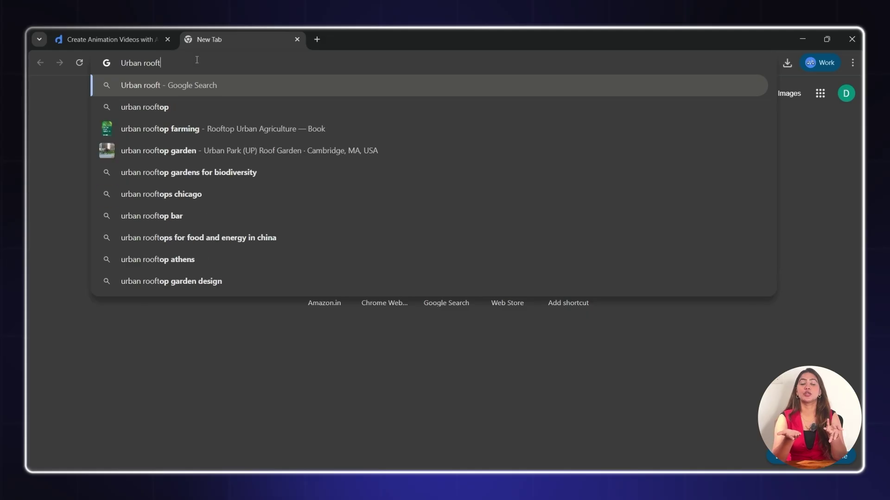
pyautogui.write('op view')
pyautogui.press('Return')
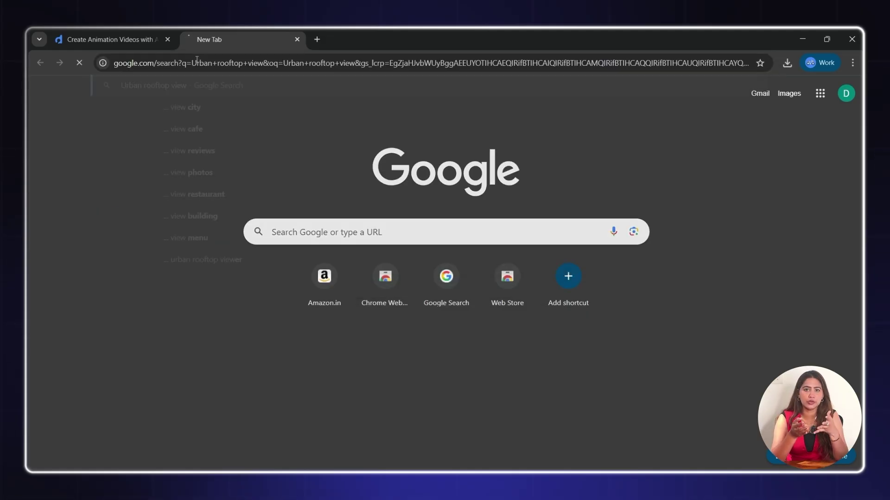
pyautogui.click(167, 137)
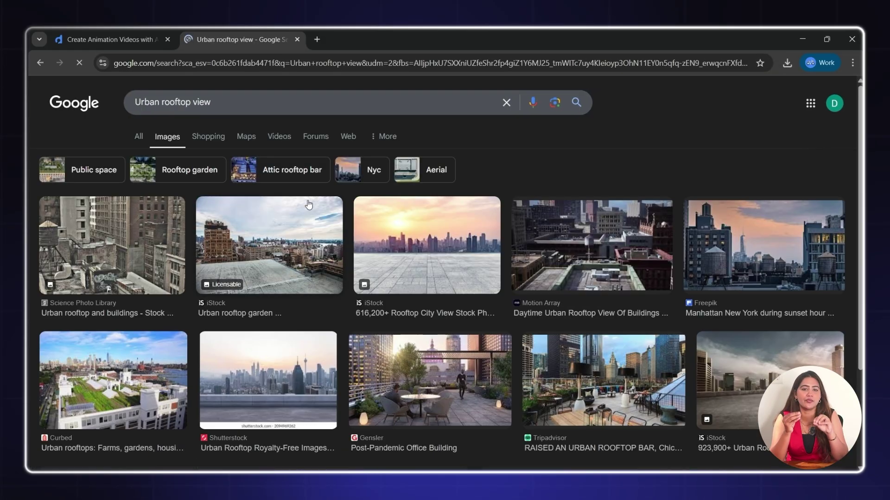
pyautogui.click(279, 246)
pyautogui.moveTo(581, 221); pyautogui.dragTo(789, 360)
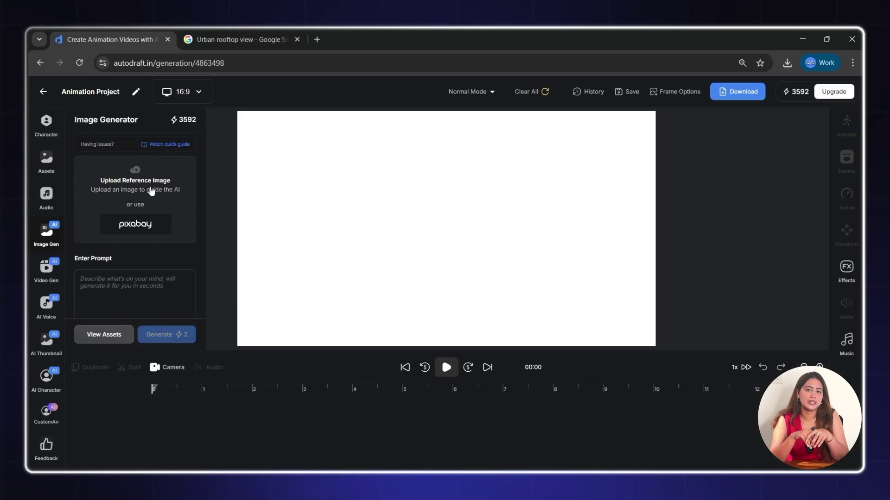
pyautogui.click(106, 40)
pyautogui.click(131, 187)
pyautogui.scroll(-3, 278, 194)
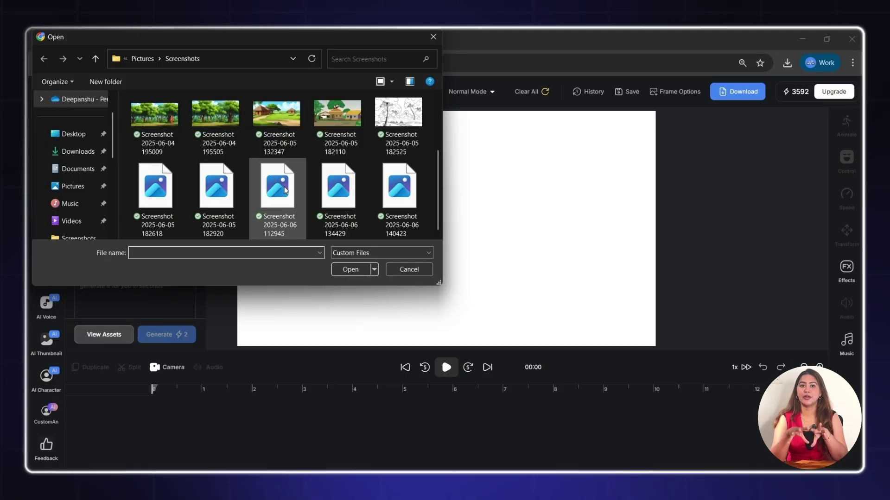
pyautogui.click(408, 200)
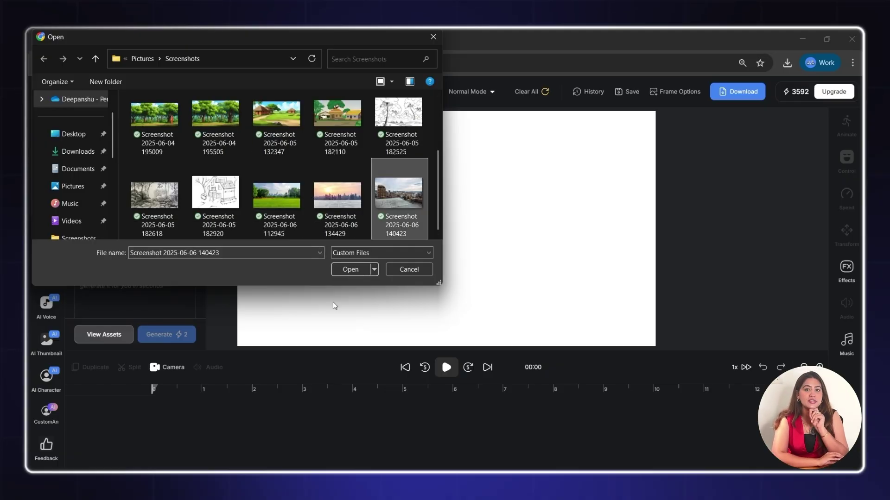
pyautogui.click(344, 274)
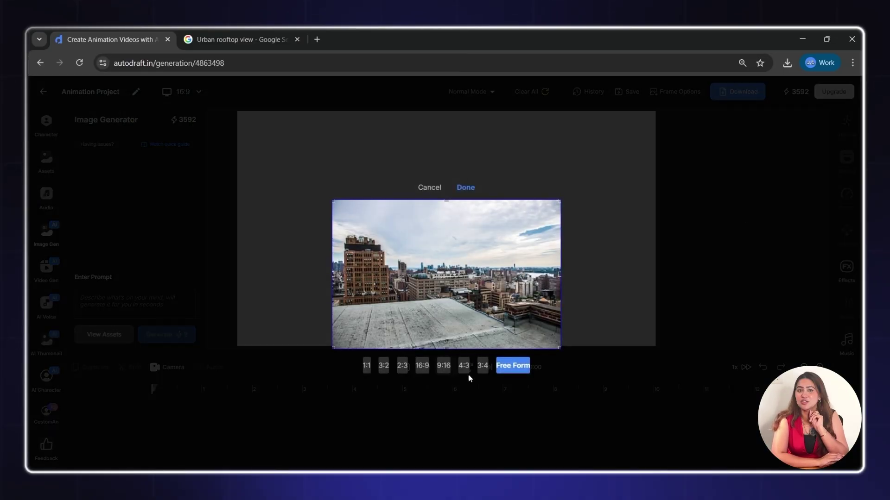
pyautogui.click(467, 190)
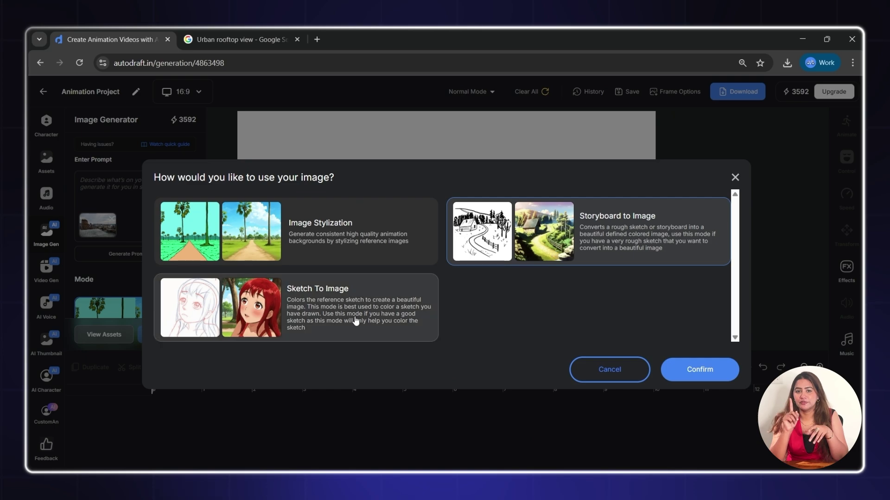
# Step: Apply Image Stylization to the rooftop reference, auto-generate its prompt, and generate the image
pyautogui.click(367, 243)
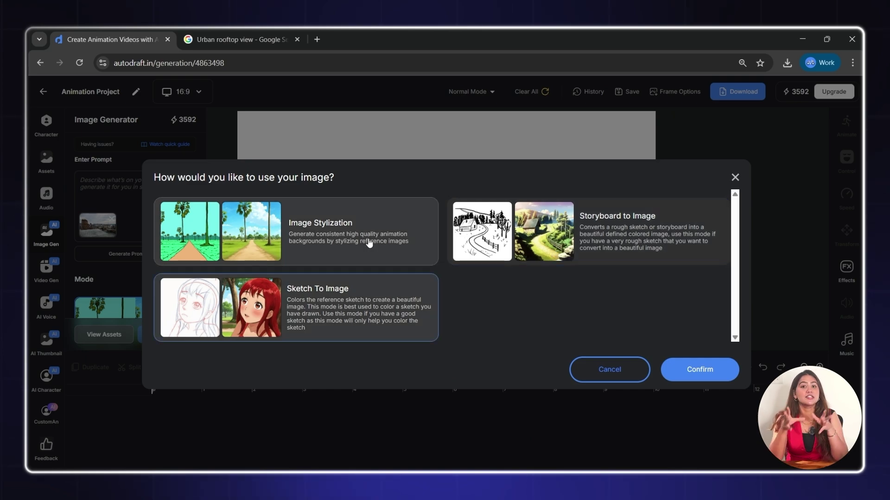
pyautogui.click(700, 371)
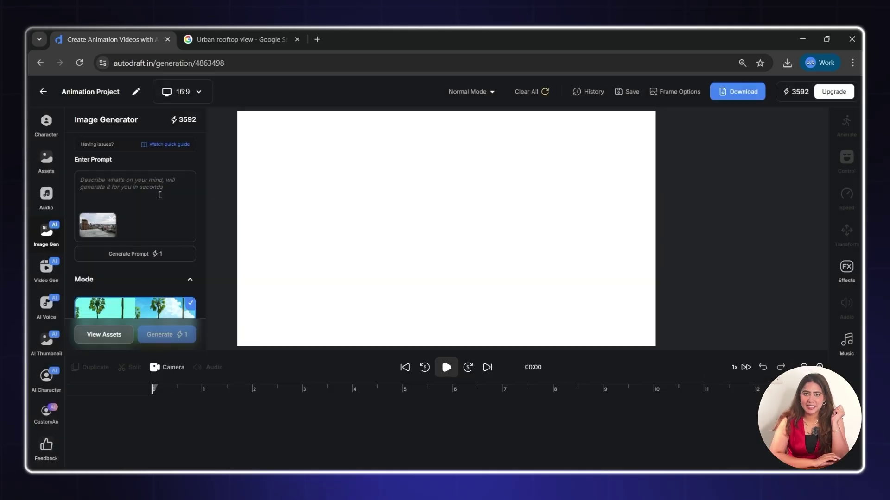
pyautogui.click(154, 254)
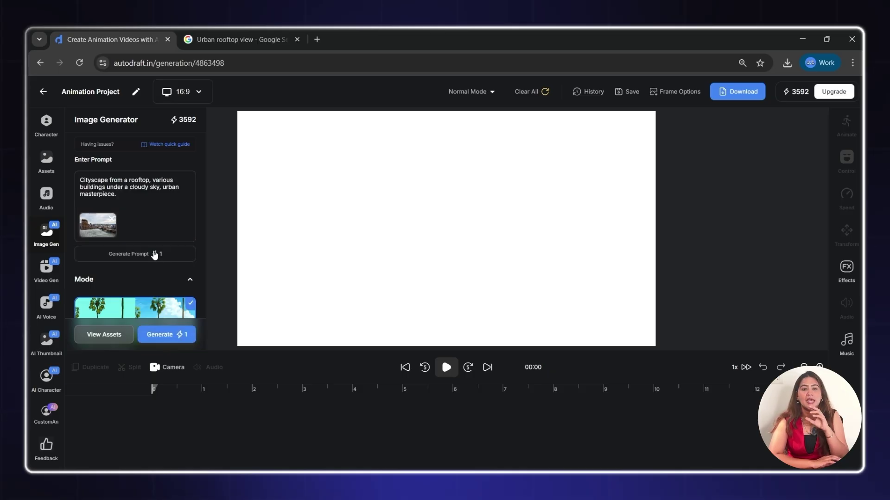
pyautogui.click(179, 343)
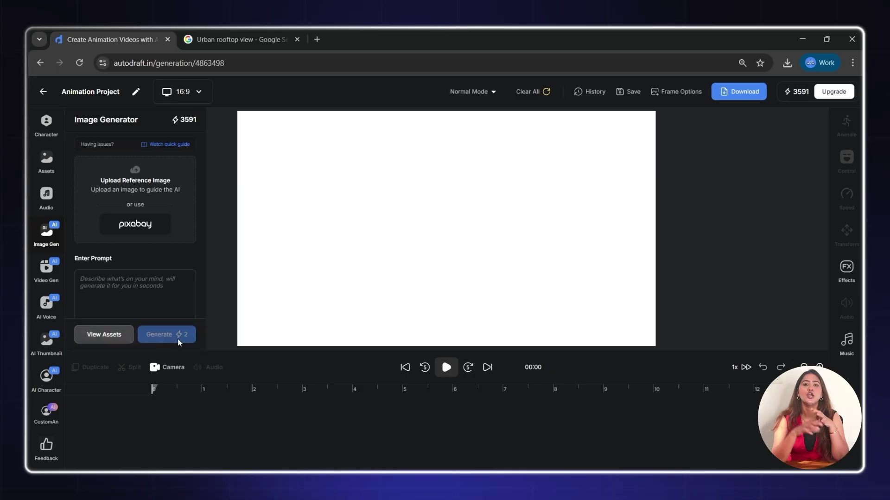
pyautogui.scroll(-5, 165, 285)
pyautogui.scroll(-3, 164, 285)
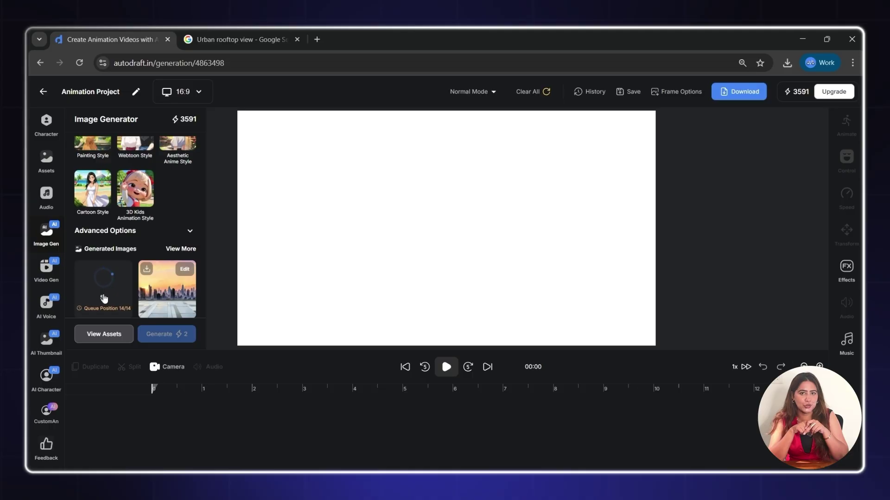
# Step: Search Google for "sketch of rocky mountain" in a new browser tab
pyautogui.hotkey('ctrl', 't')
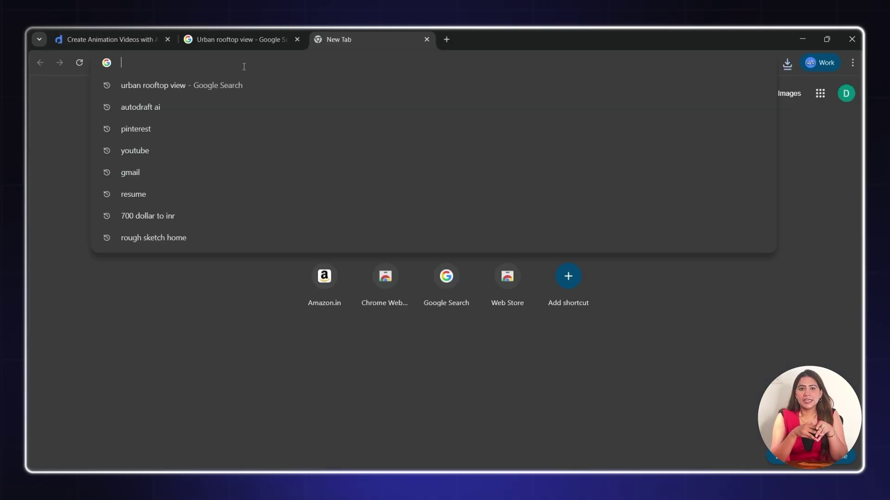
pyautogui.write('sketch of rocky mountain')
pyautogui.press('Return')
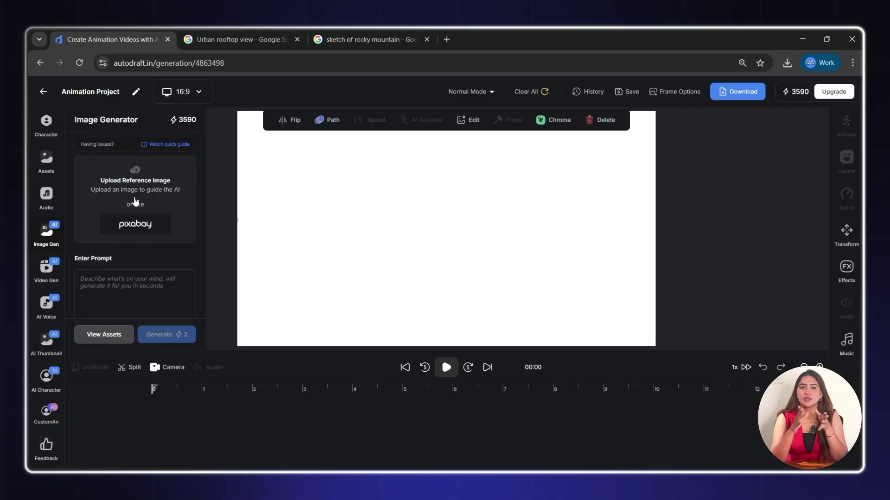
pyautogui.click(135, 201)
pyautogui.scroll(-3, 151, 193)
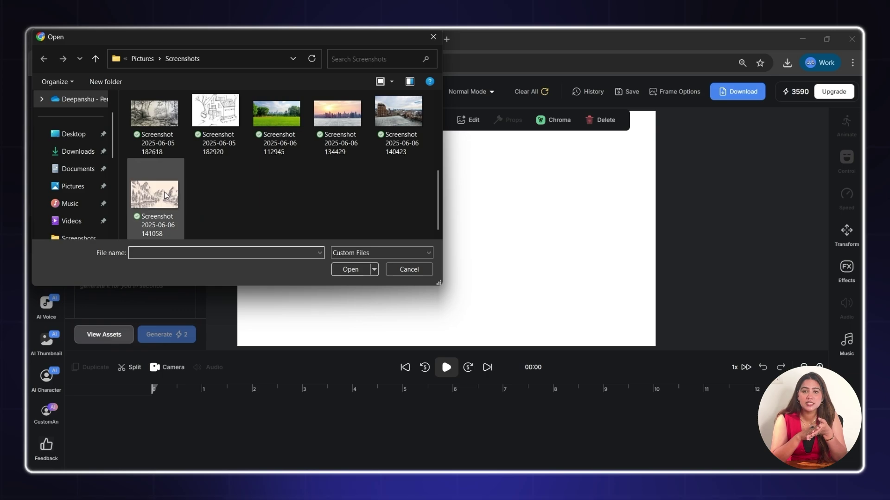
pyautogui.click(160, 195)
pyautogui.click(352, 270)
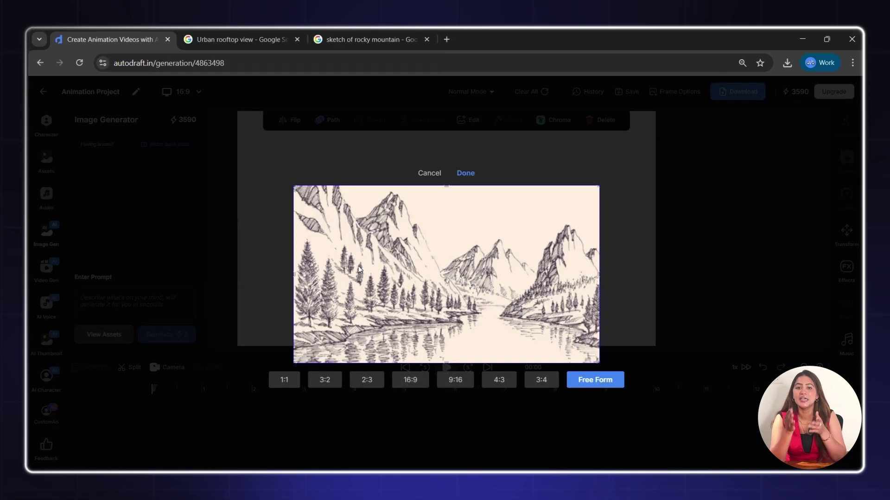
pyautogui.click(538, 381)
pyautogui.moveTo(427, 275); pyautogui.dragTo(673, 288)
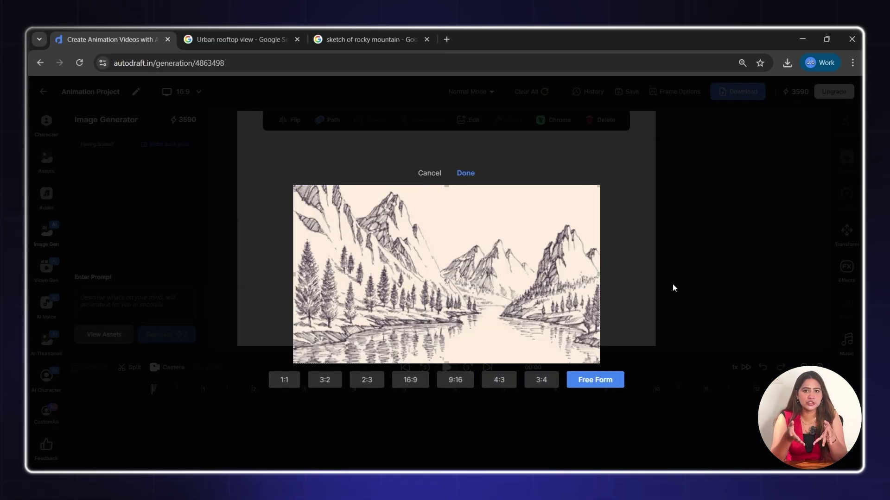
# Step: Accept the mountain sketch's crop, use it in Sketch To Image mode, and generate the image from an auto-generated prompt
pyautogui.click(463, 178)
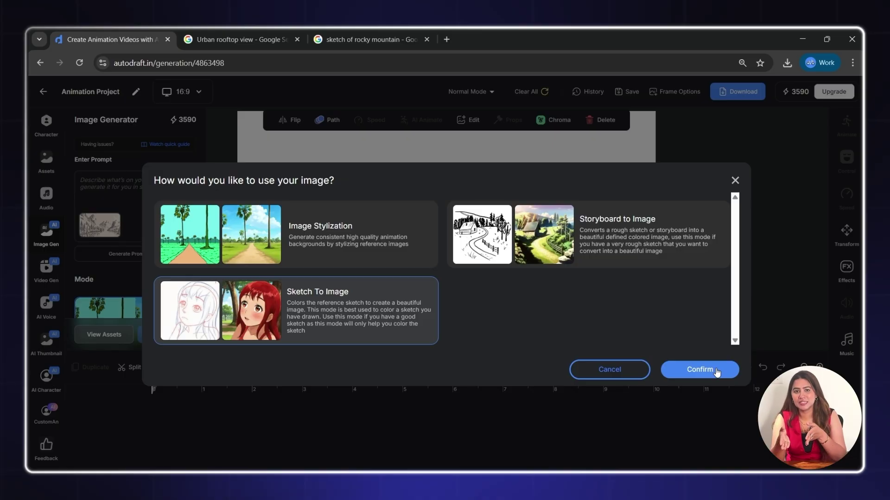
pyautogui.click(714, 370)
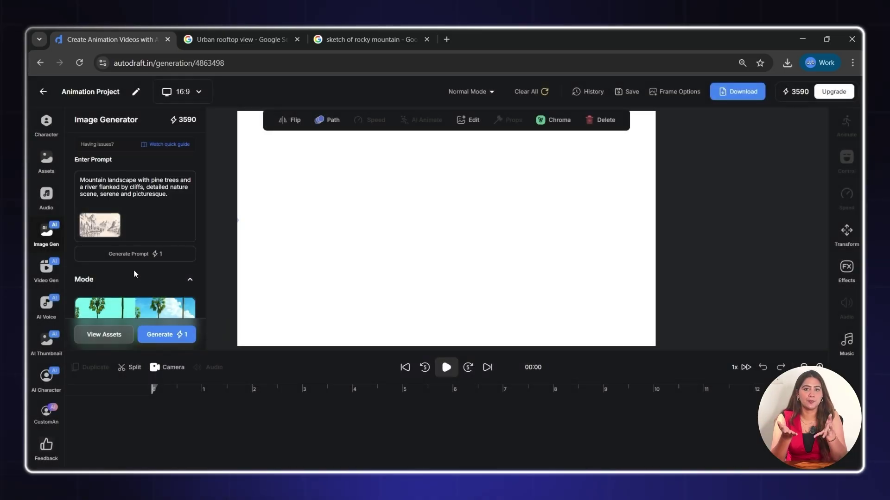
pyautogui.click(181, 338)
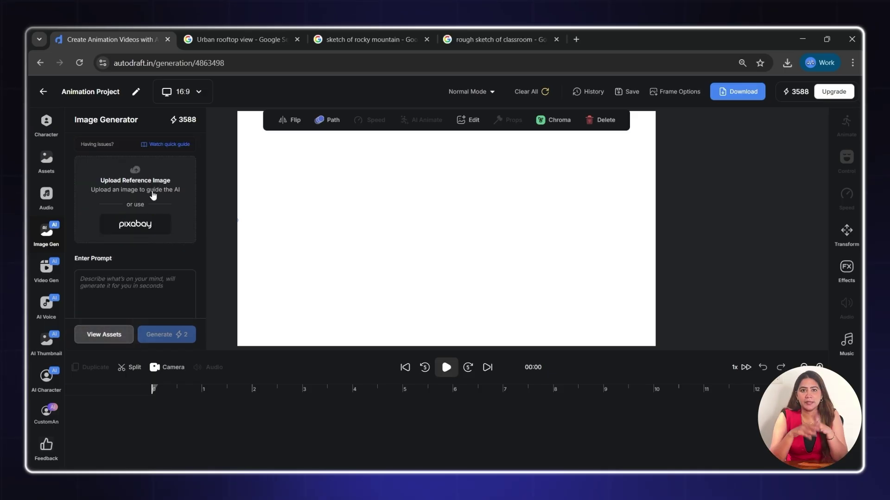
pyautogui.click(152, 193)
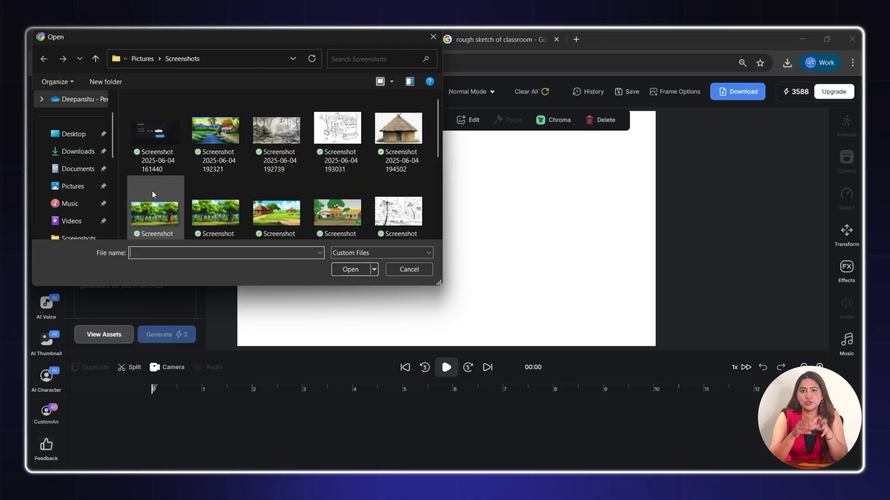
pyautogui.scroll(-1, 304, 212)
pyautogui.click(216, 195)
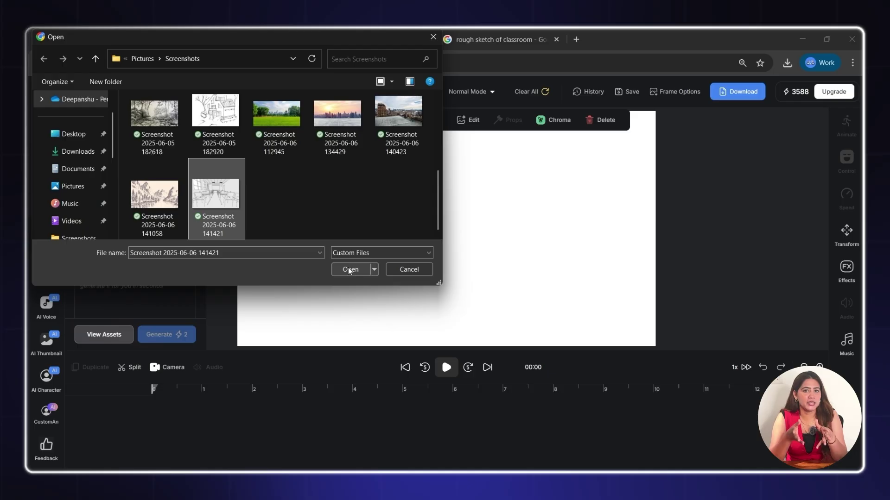
pyautogui.click(350, 269)
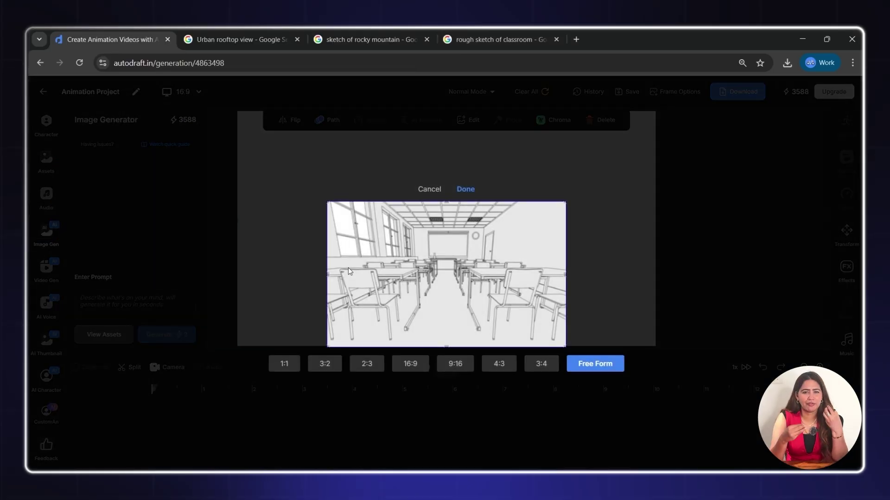
pyautogui.click(467, 190)
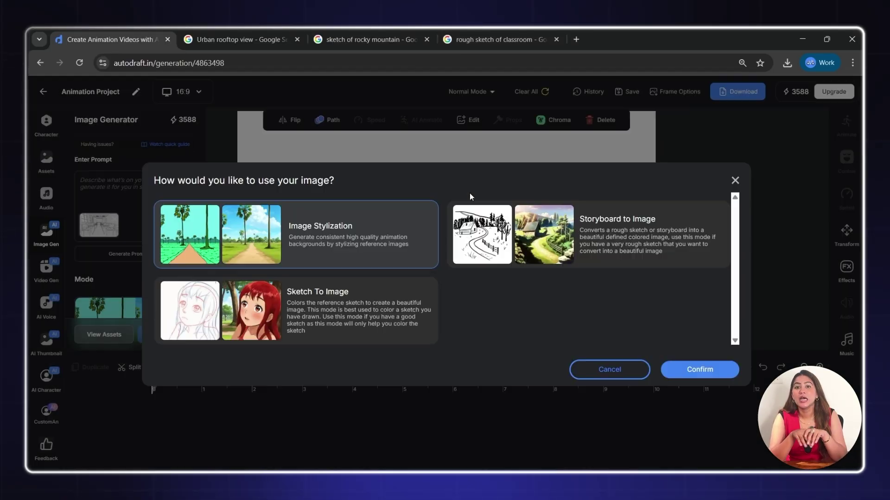
# Step: Use the classroom sketch in Storyboard to Image mode with an auto-generated prompt
pyautogui.click(627, 246)
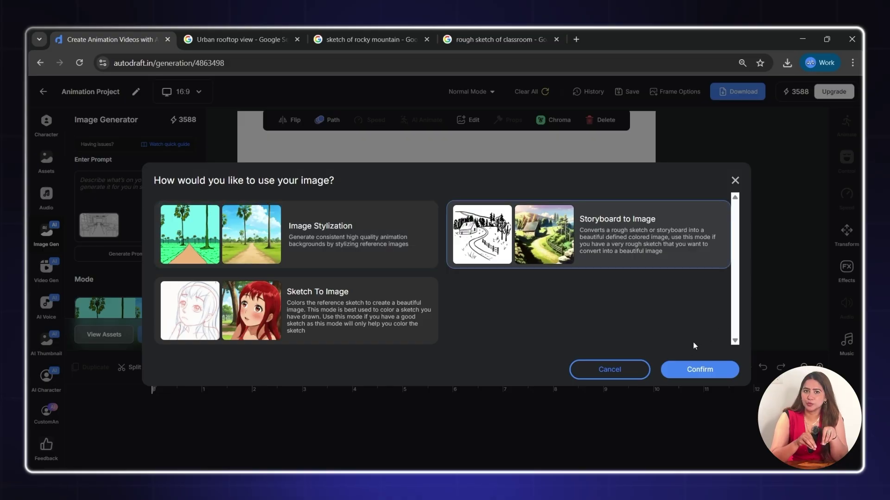
pyautogui.click(700, 370)
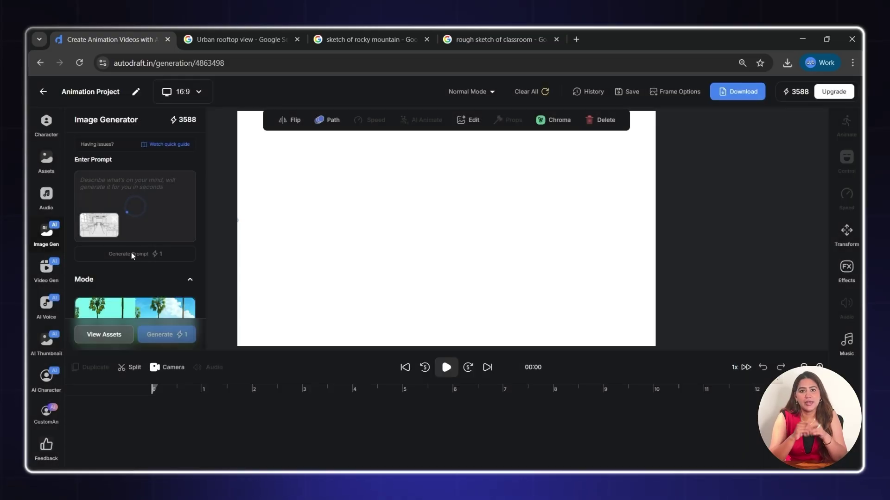
pyautogui.scroll(-10, 132, 252)
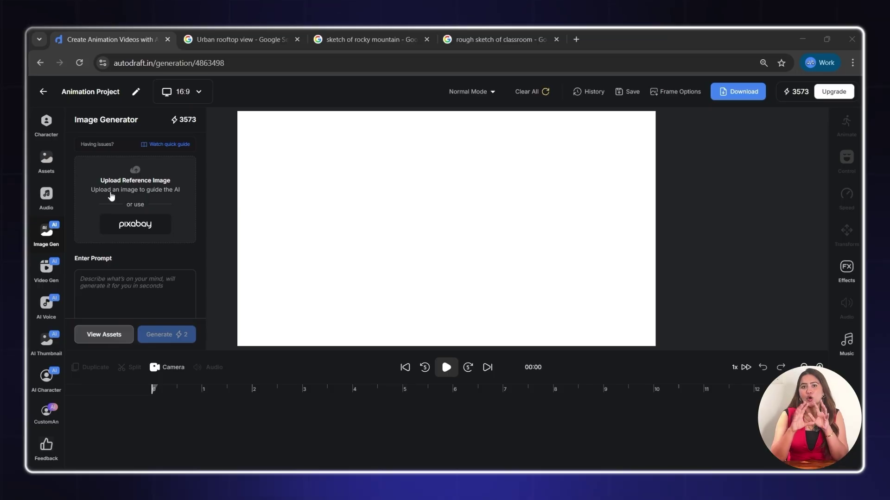
# Step: Upload the tree picture as the reference image with a full Free Form crop and generate an image from it
pyautogui.click(119, 195)
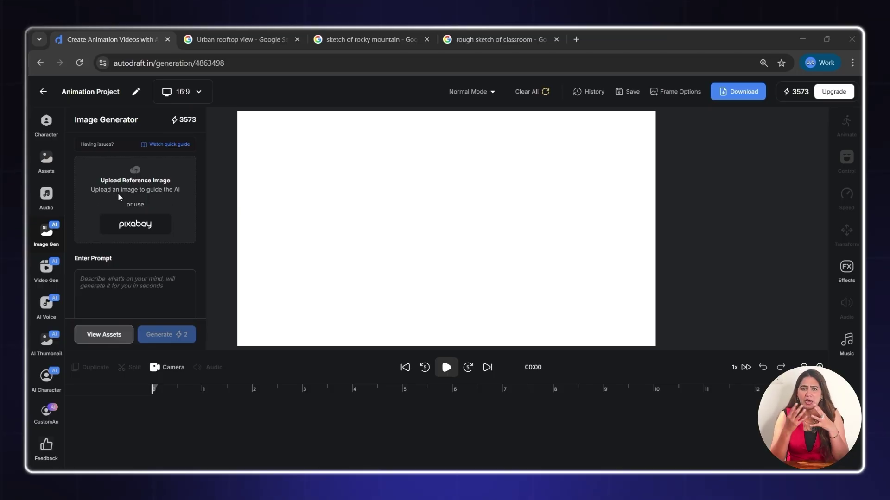
pyautogui.scroll(-3, 194, 181)
pyautogui.click(181, 189)
pyautogui.click(361, 271)
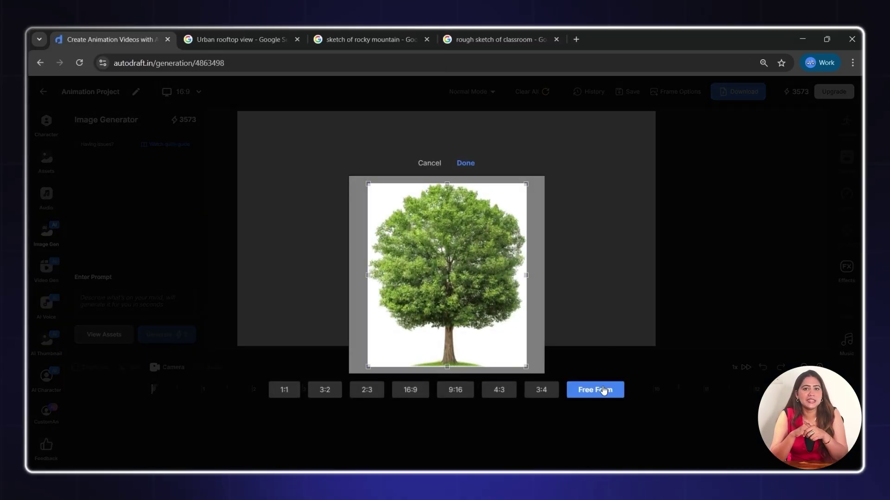
pyautogui.click(466, 166)
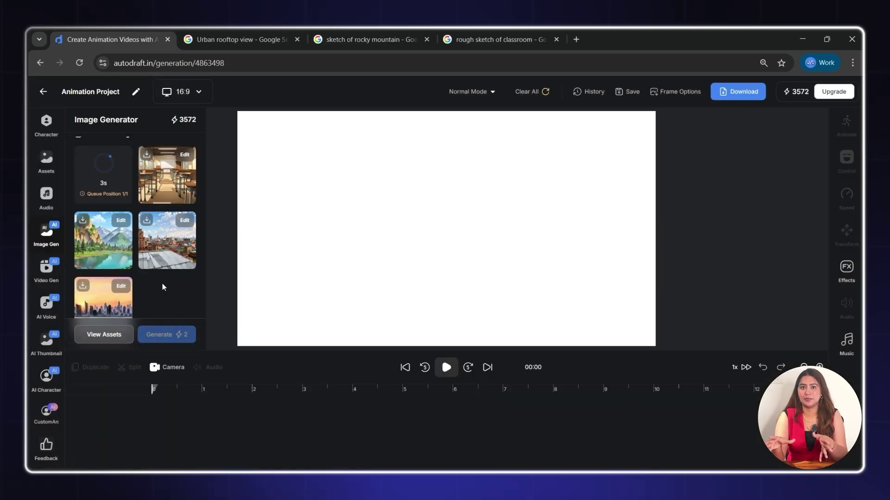
pyautogui.scroll(3, 165, 285)
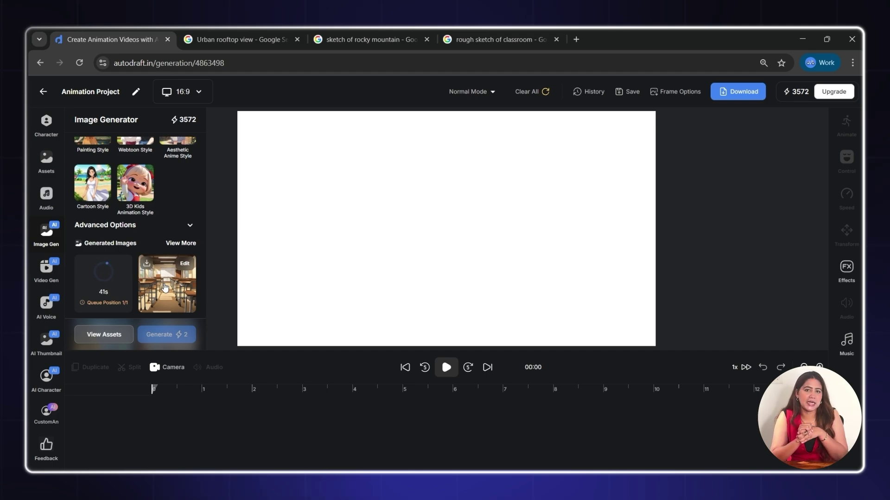
pyautogui.scroll(-1, 117, 249)
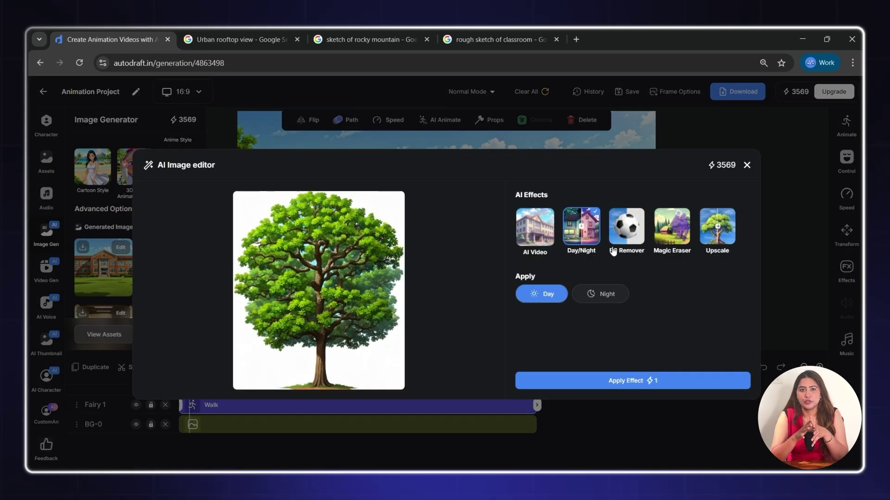
# Step: Remove the background from the generated tree image, add the cutout to the school scene, and extend its clip along the timeline
pyautogui.click(622, 242)
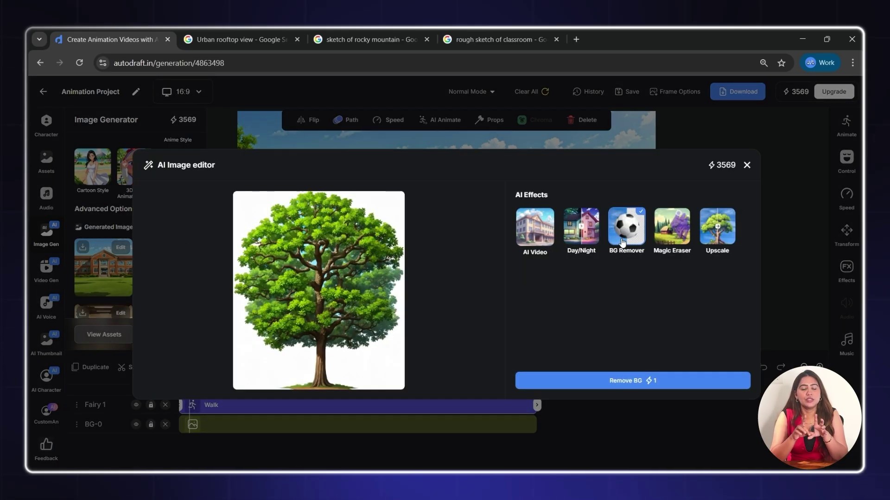
pyautogui.click(655, 383)
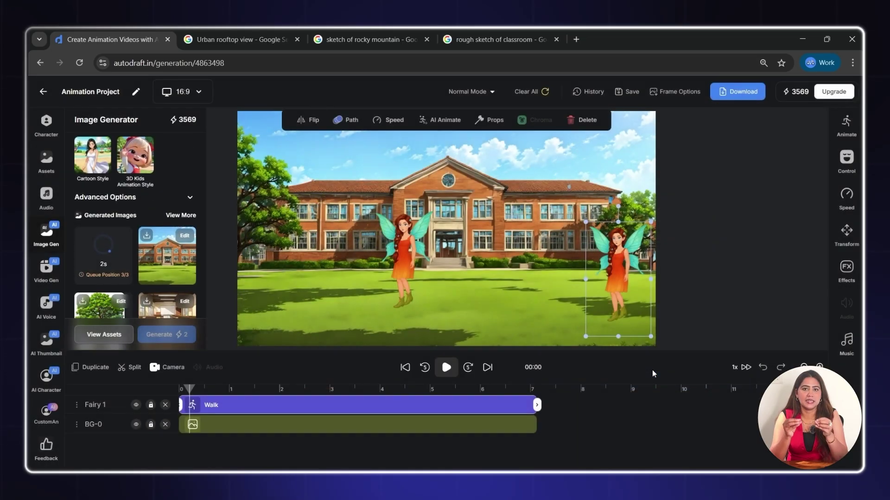
pyautogui.click(101, 290)
pyautogui.moveTo(288, 405); pyautogui.dragTo(524, 413)
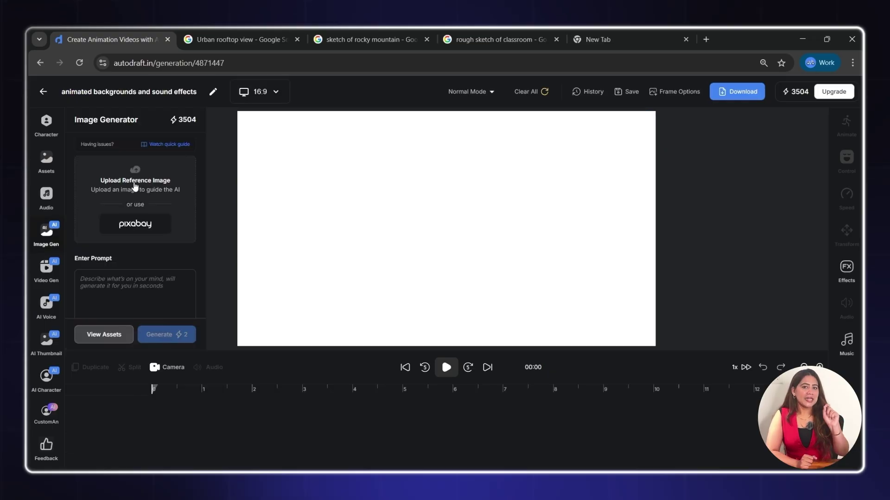
# Step: Upload the train station photo as the reference image and use it in Image Stylization mode
pyautogui.click(160, 176)
pyautogui.scroll(-10, 278, 204)
pyautogui.click(289, 205)
pyautogui.click(354, 269)
pyautogui.click(512, 389)
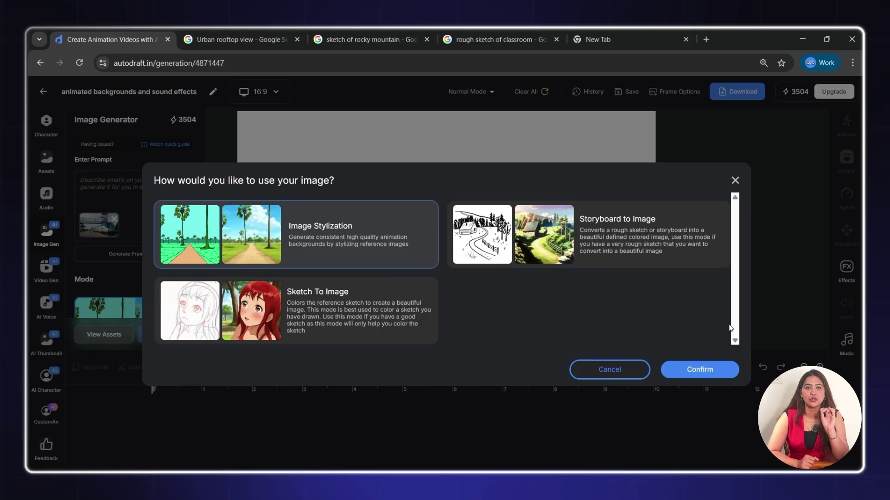
pyautogui.click(704, 370)
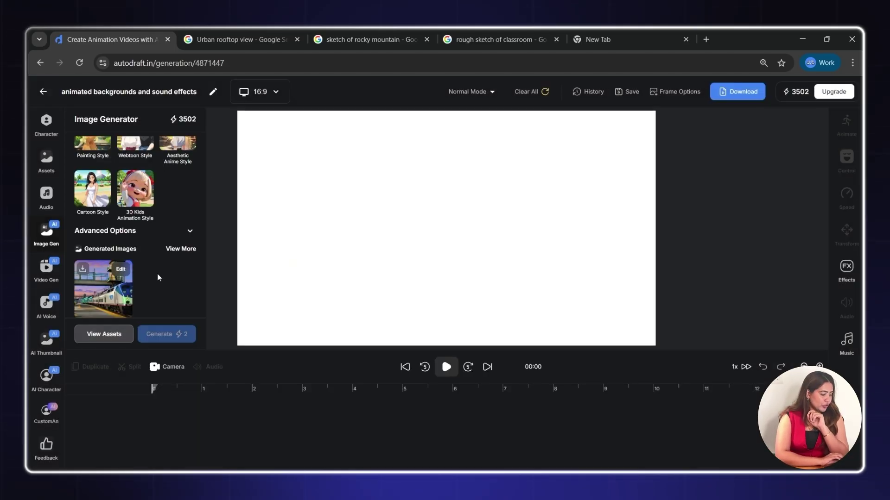
# Step: Send the generated train image to the AI Video effect and generate a video with the prompt "train passing"
pyautogui.click(125, 270)
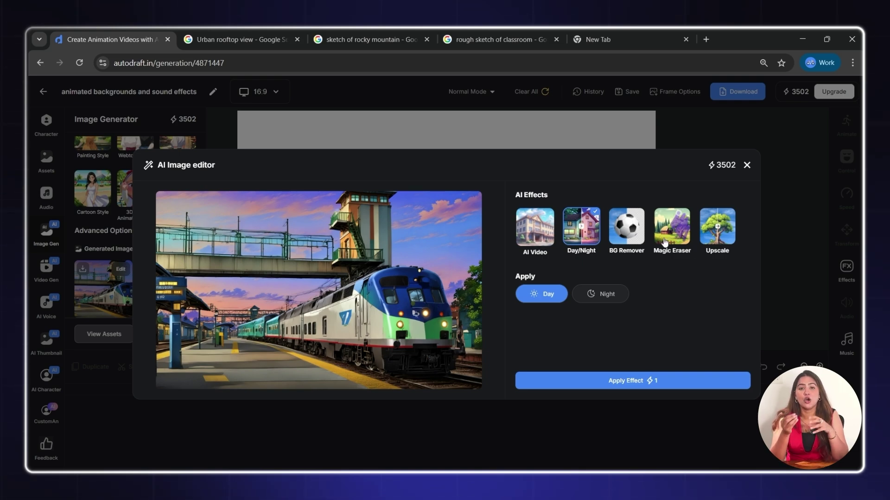
pyautogui.click(528, 226)
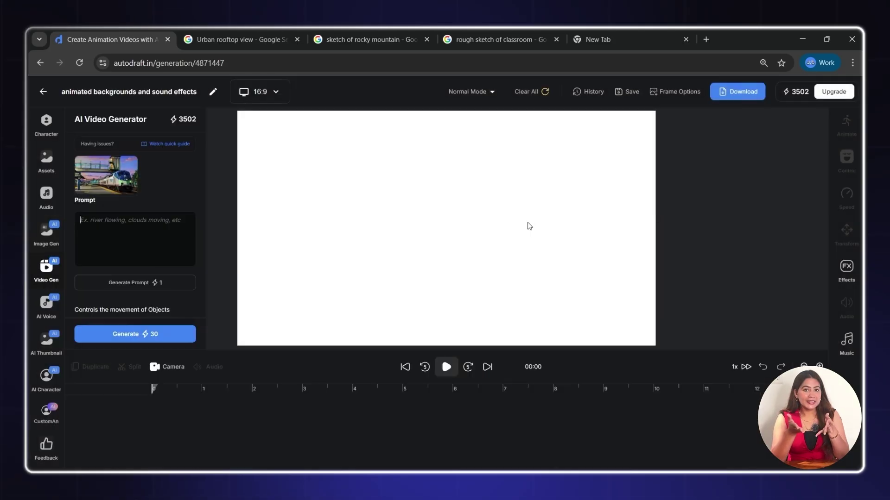
pyautogui.click(127, 221)
pyautogui.write('train passing')
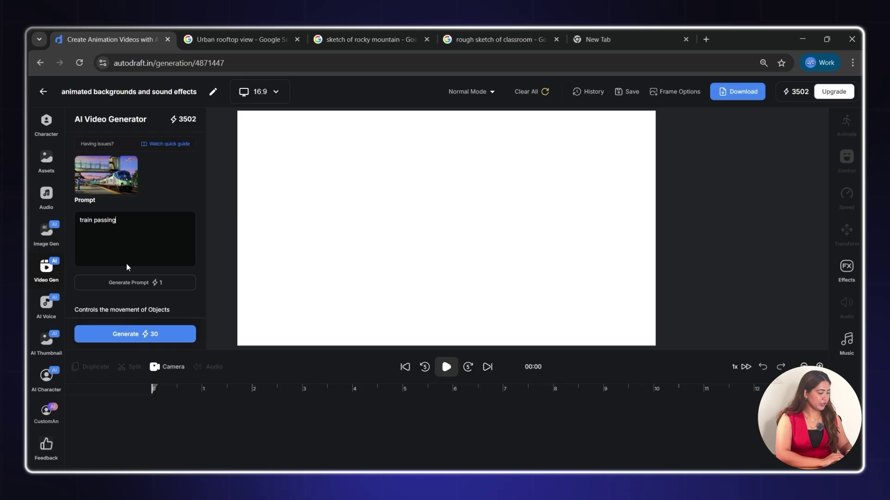
pyautogui.click(160, 335)
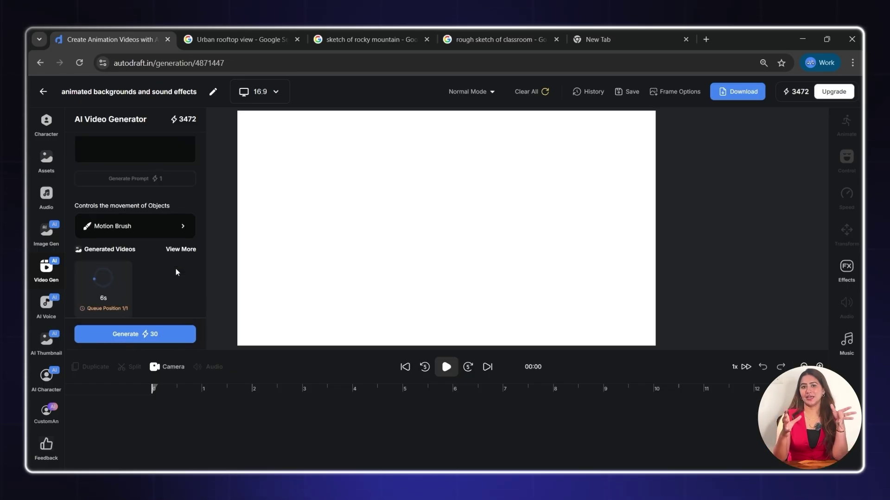
# Step: Generate a 4-second AI sound effect from the prompt "train passing"
pyautogui.click(526, 238)
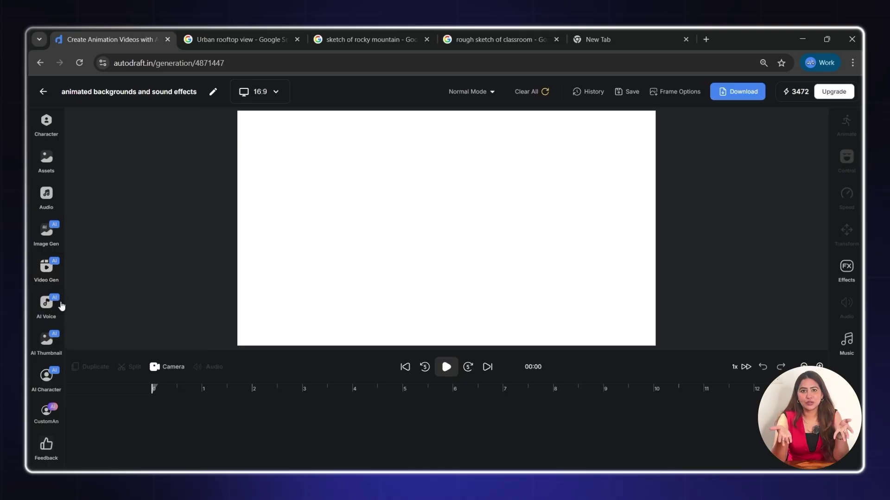
pyautogui.click(52, 306)
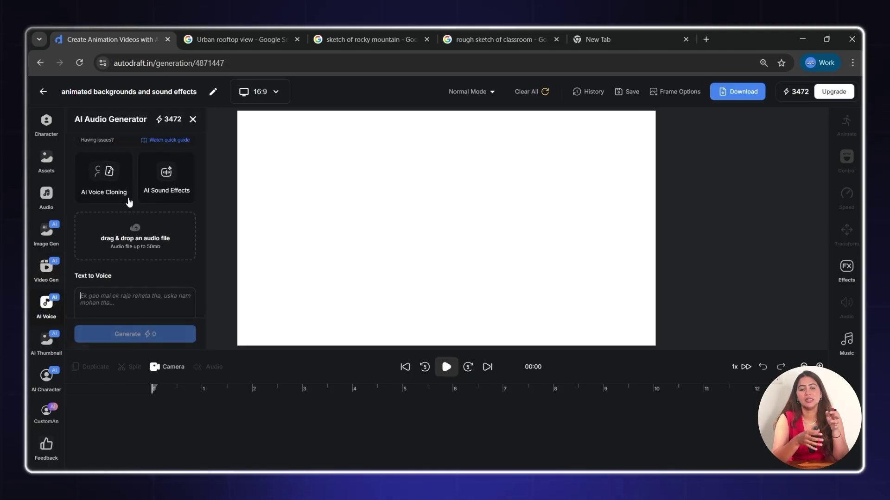
pyautogui.click(172, 187)
pyautogui.click(120, 155)
pyautogui.write('train passing')
pyautogui.moveTo(103, 251); pyautogui.dragTo(99, 251)
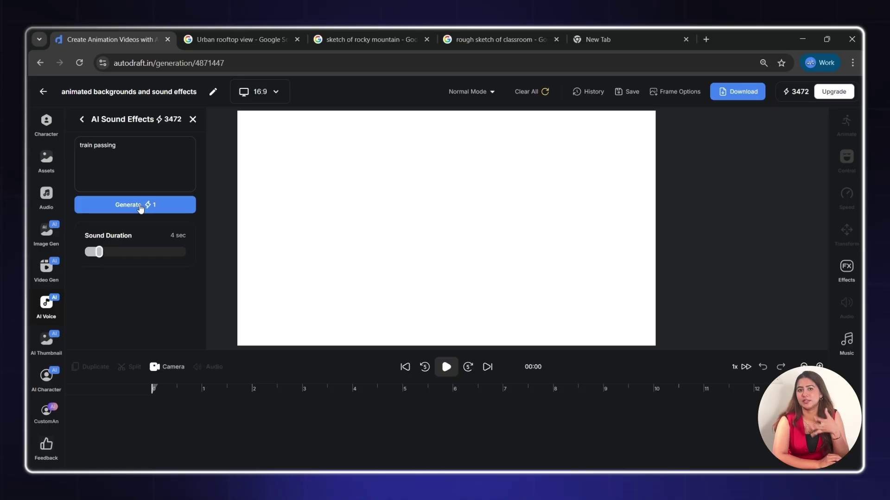
pyautogui.click(140, 207)
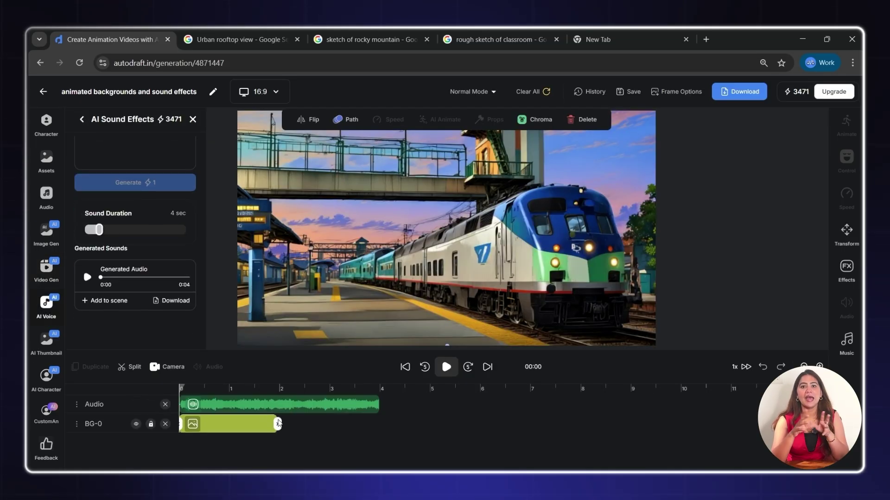
# Step: Extend the train background clip to 4 seconds to match the audio track, and play the scene
pyautogui.moveTo(278, 423); pyautogui.dragTo(379, 423)
pyautogui.press('space')
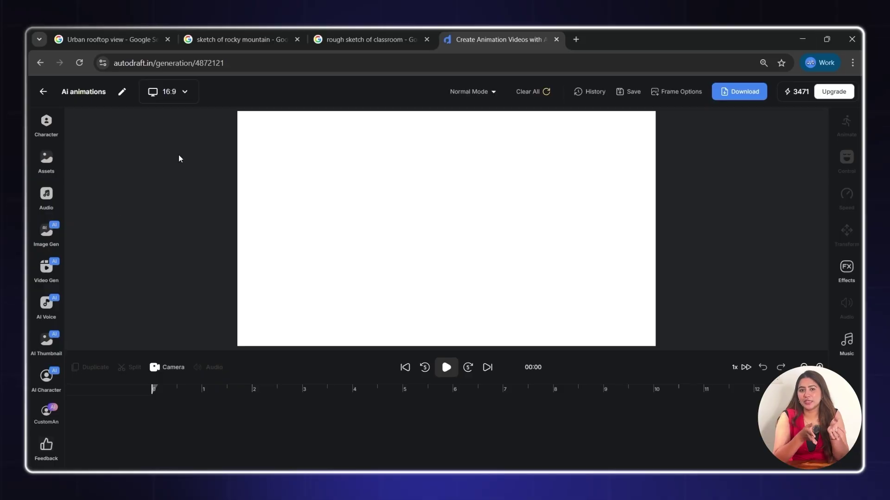
# Step: Choose the Business Woman from the character library and browse her side-pose animations
pyautogui.click(46, 125)
pyautogui.scroll(-10, 127, 218)
pyautogui.scroll(-3, 127, 218)
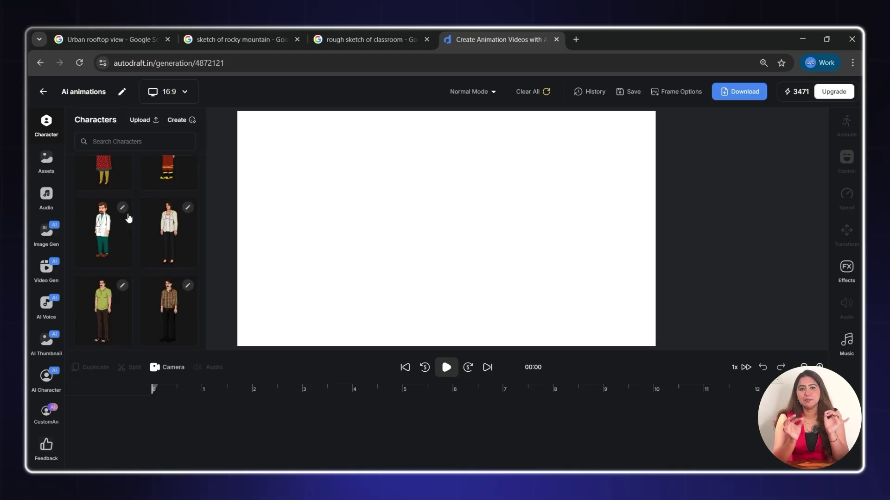
pyautogui.click(182, 230)
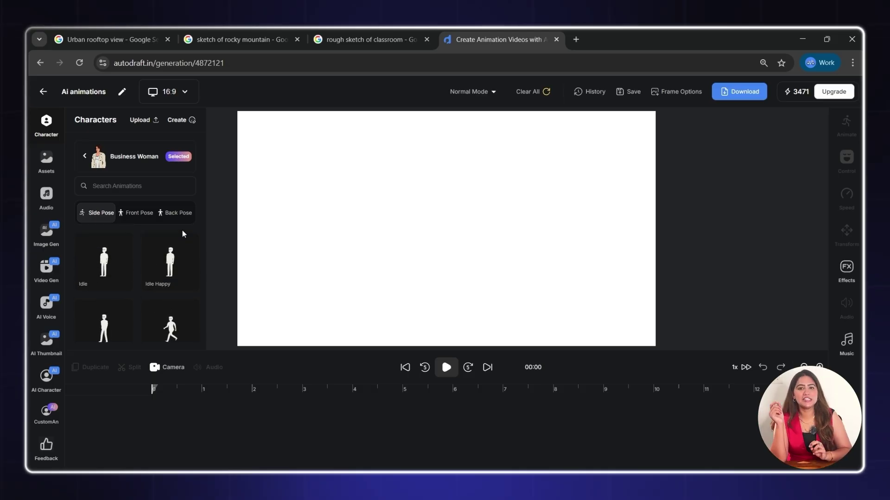
pyautogui.scroll(-5, 144, 283)
pyautogui.scroll(5, 144, 283)
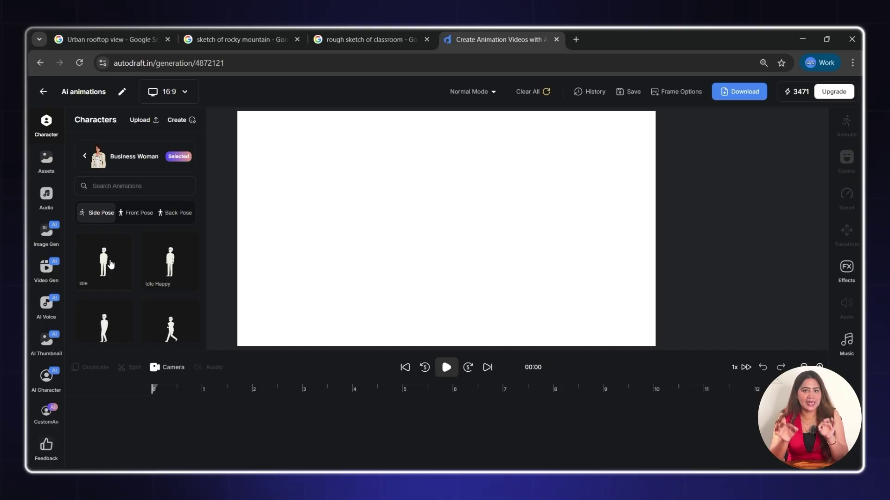
# Step: Search the character's animations for "walk" and add the side-pose Walk animation to the scene
pyautogui.click(121, 185)
pyautogui.write('walk')
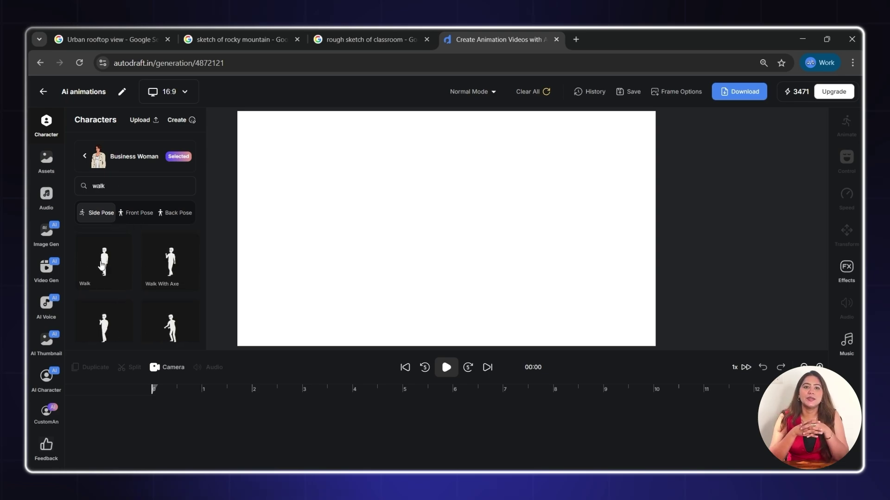
pyautogui.click(102, 265)
# Step: Move the Business Woman to the right side of the canvas and enlarge her to over half the canvas height
pyautogui.moveTo(450, 181); pyautogui.dragTo(599, 251)
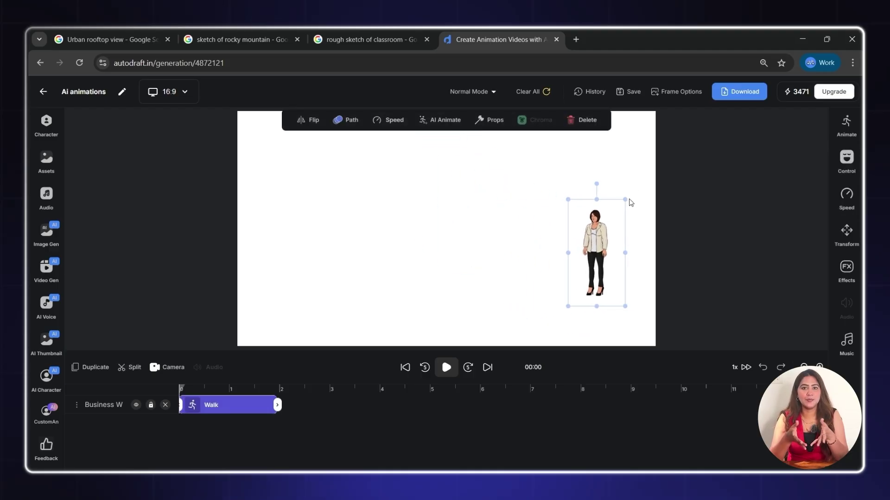
pyautogui.moveTo(626, 197); pyautogui.dragTo(652, 149)
pyautogui.moveTo(611, 211); pyautogui.dragTo(602, 222)
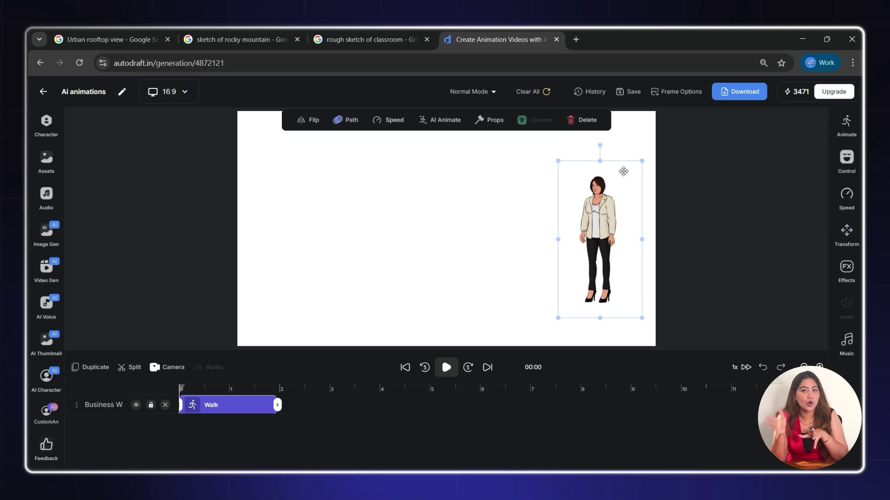
pyautogui.moveTo(642, 161); pyautogui.dragTo(649, 149)
pyautogui.moveTo(617, 207); pyautogui.dragTo(603, 216)
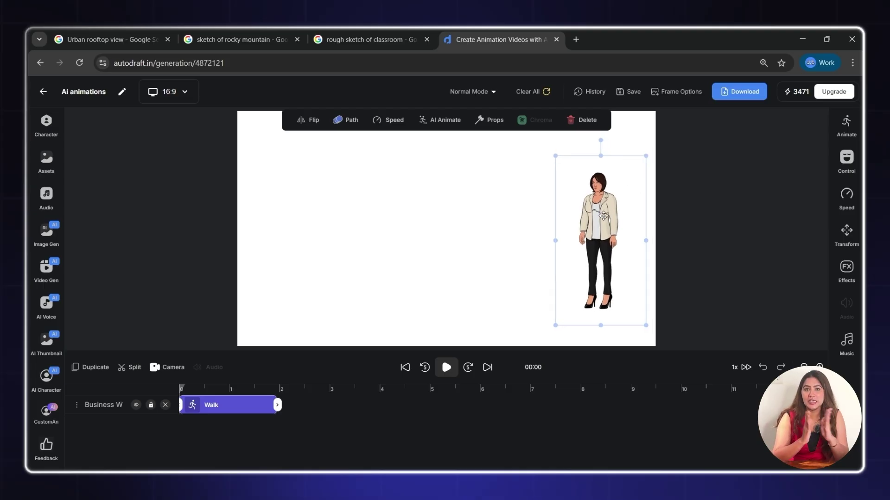
# Step: Give the Business Woman a movement path ending near the canvas's left side, and play the scene from the start
pyautogui.click(344, 122)
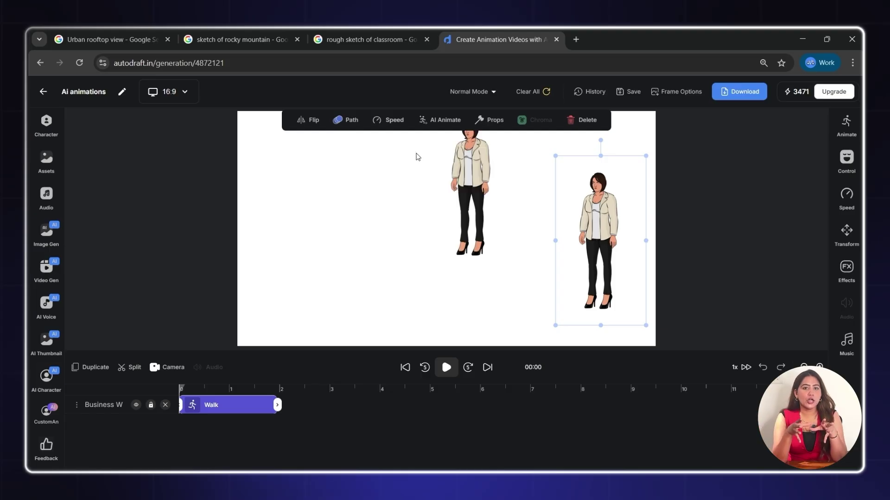
pyautogui.moveTo(482, 175); pyautogui.dragTo(311, 226)
pyautogui.moveTo(193, 390); pyautogui.dragTo(181, 390)
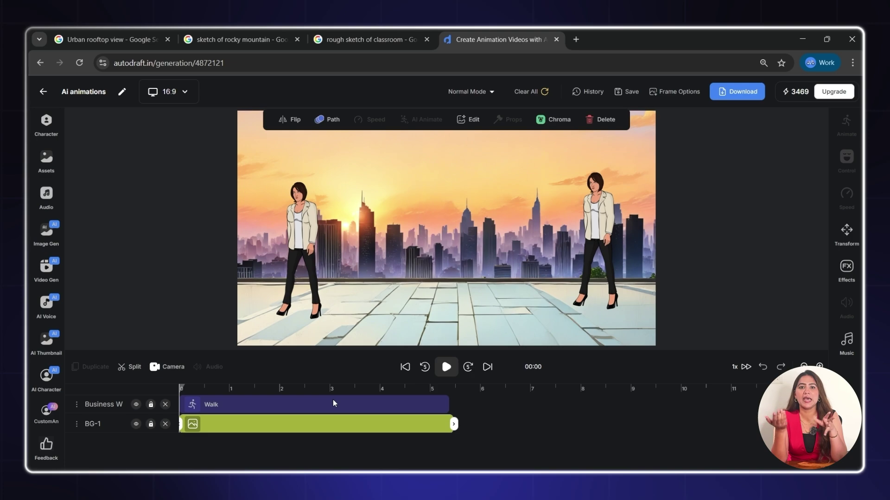
pyautogui.press('space')
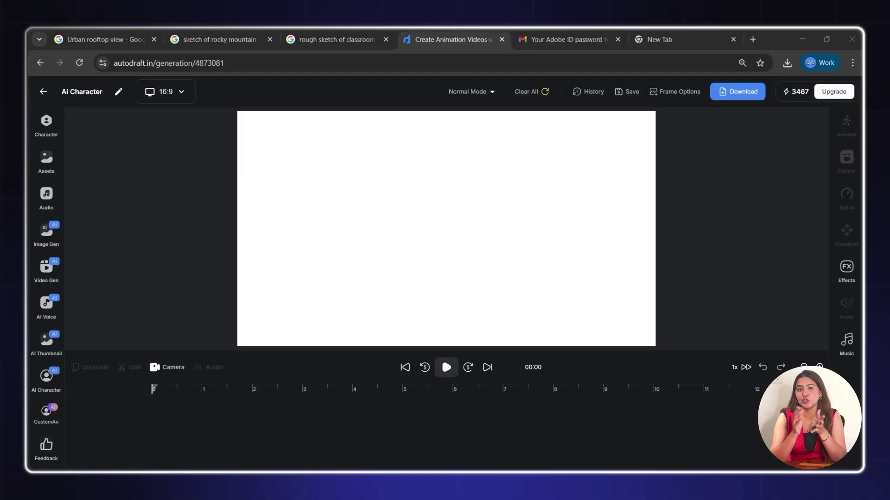
# Step: Start a new AI character with the man structure, leaving the prompt library without using a template
pyautogui.click(50, 377)
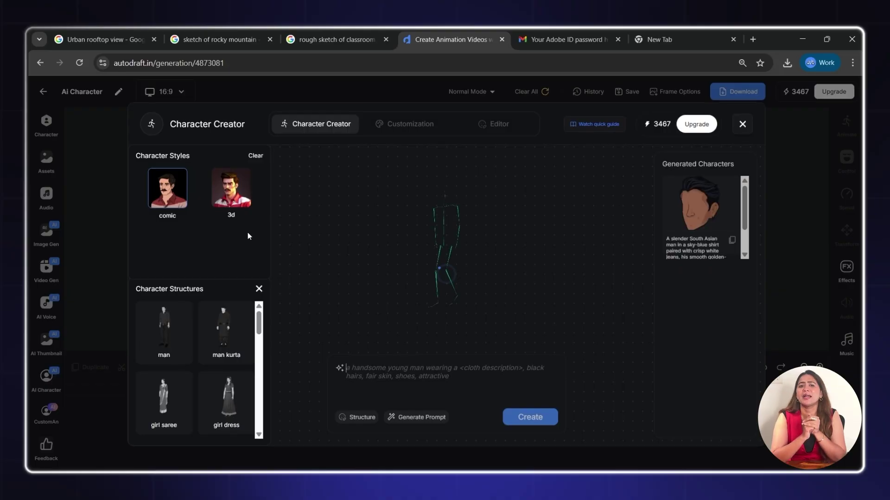
pyautogui.click(184, 332)
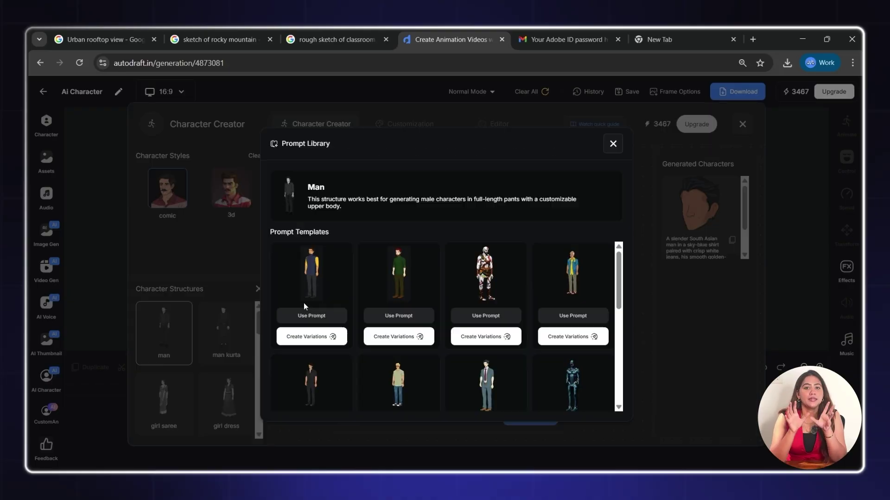
pyautogui.click(612, 145)
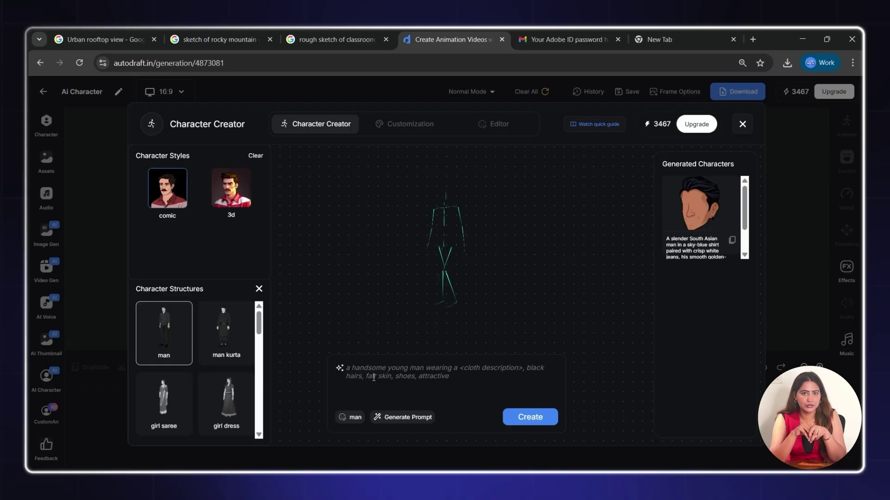
# Step: Auto-generate a prompt for the man structure in comic style and create the character from it
pyautogui.click(409, 423)
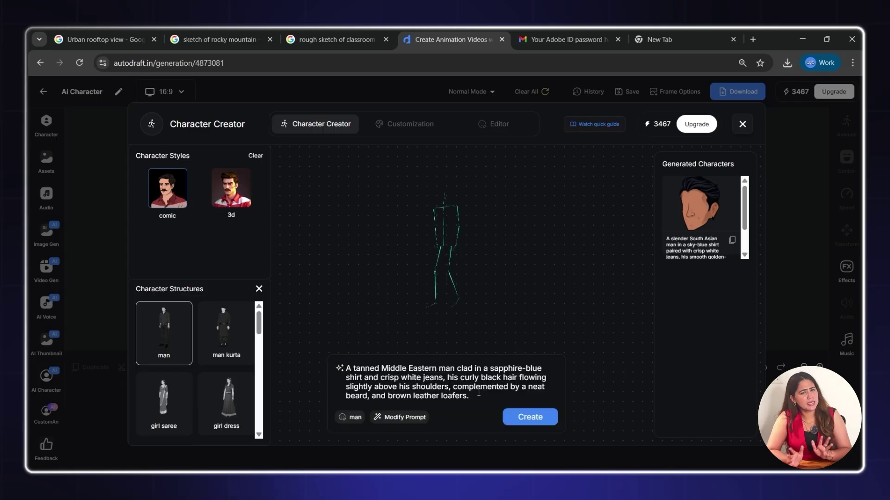
pyautogui.click(530, 418)
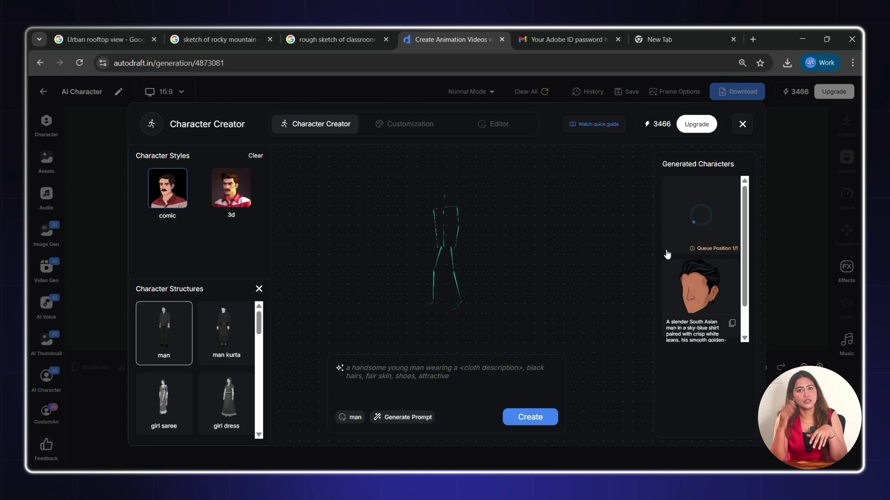
pyautogui.moveTo(691, 297)
pyautogui.scroll(-1, 692, 293)
pyautogui.scroll(1, 691, 293)
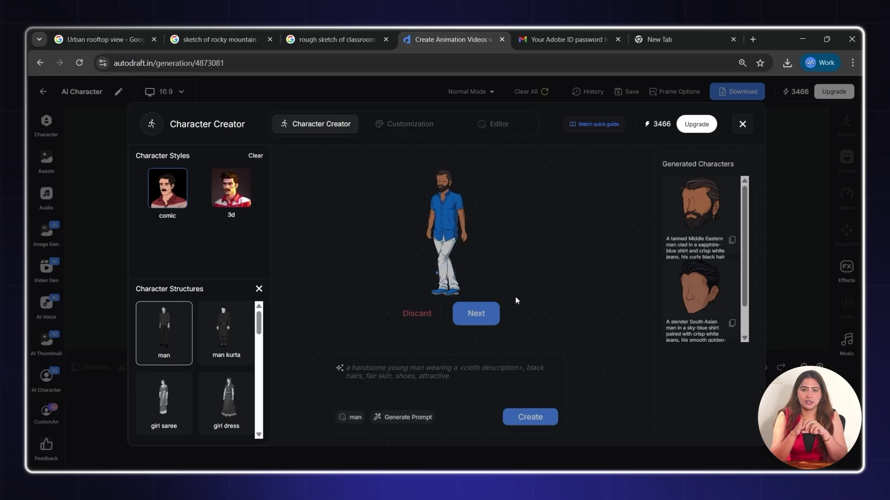
# Step: Accept the generated bearded man and go through customization, keeping Eye 1, the default hands and Lips 1
pyautogui.click(485, 318)
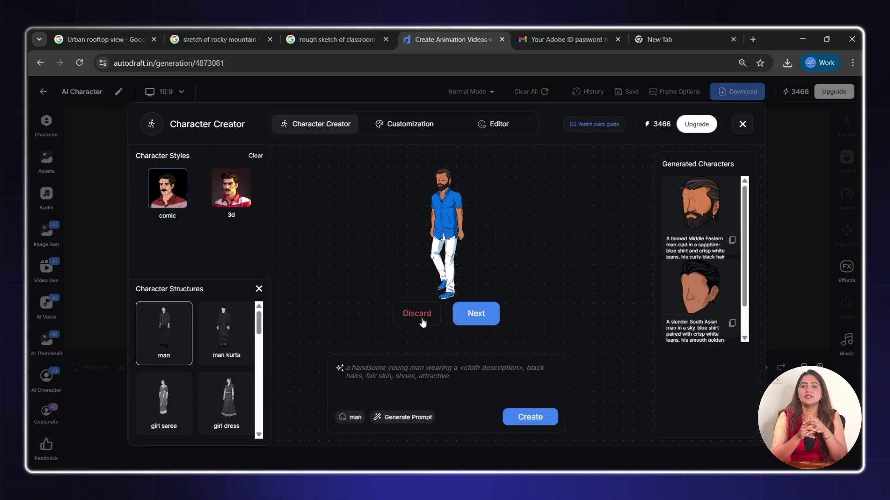
pyautogui.click(480, 311)
pyautogui.moveTo(410, 289); pyautogui.dragTo(483, 261)
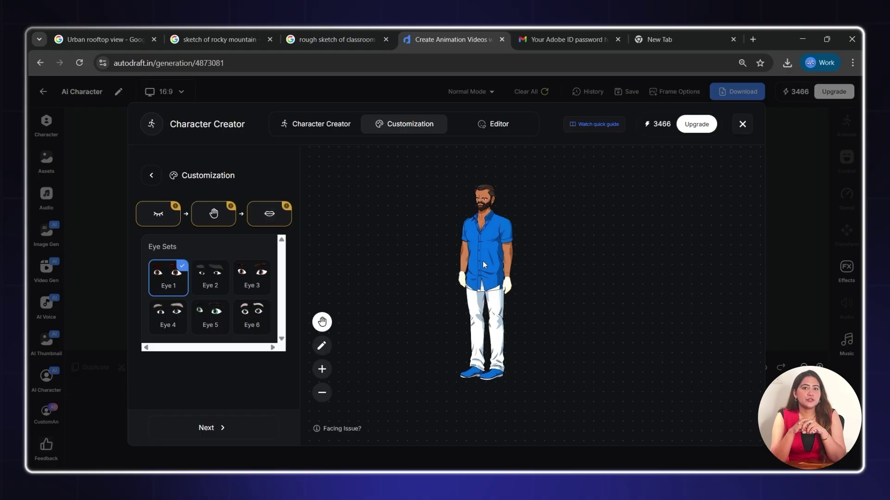
pyautogui.click(225, 428)
pyautogui.click(233, 428)
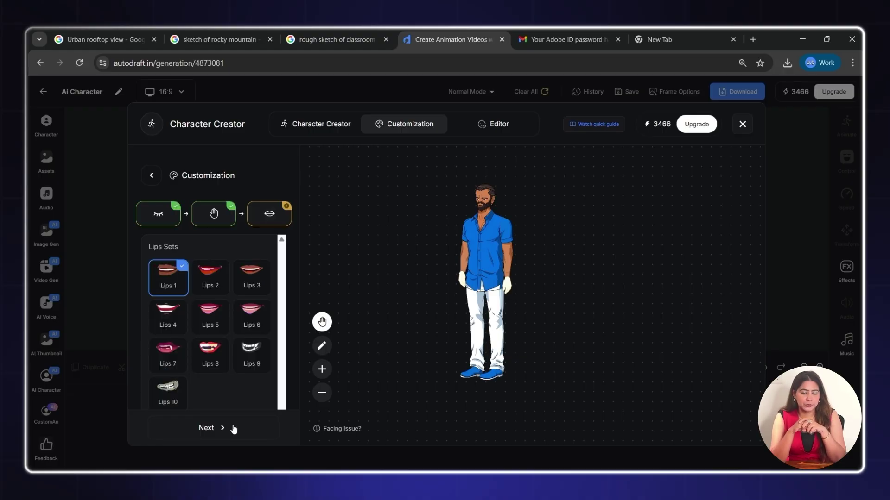
pyautogui.click(233, 429)
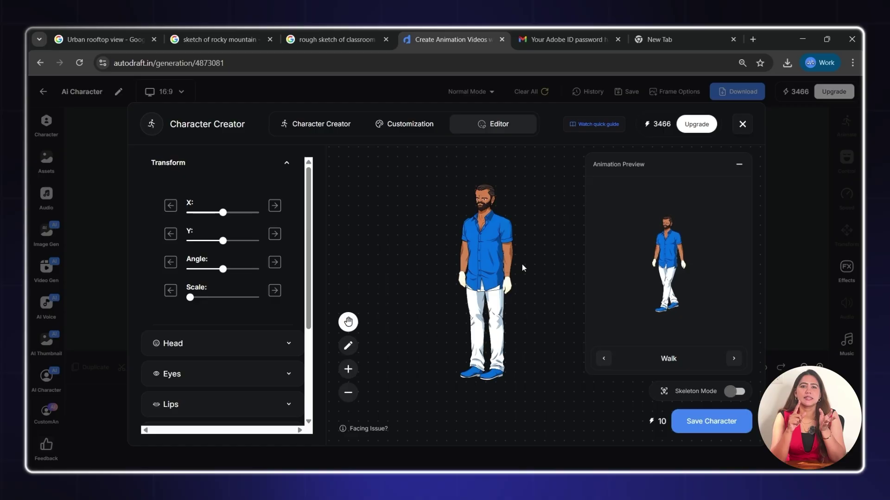
# Step: Replace the character's Right Arm with the uploaded teal-sleeved arm image, keeping the full uncropped picture
pyautogui.scroll(-3, 238, 325)
pyautogui.scroll(1, 238, 324)
pyautogui.scroll(-2, 239, 324)
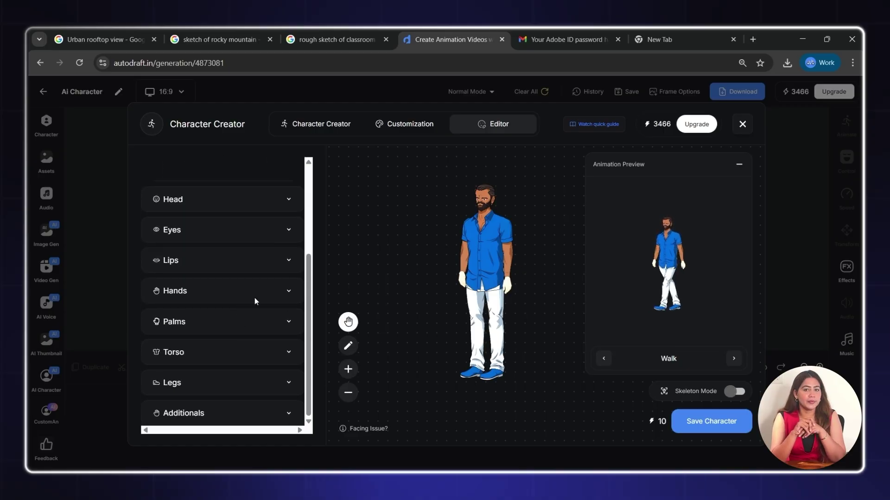
pyautogui.click(284, 295)
pyautogui.click(255, 313)
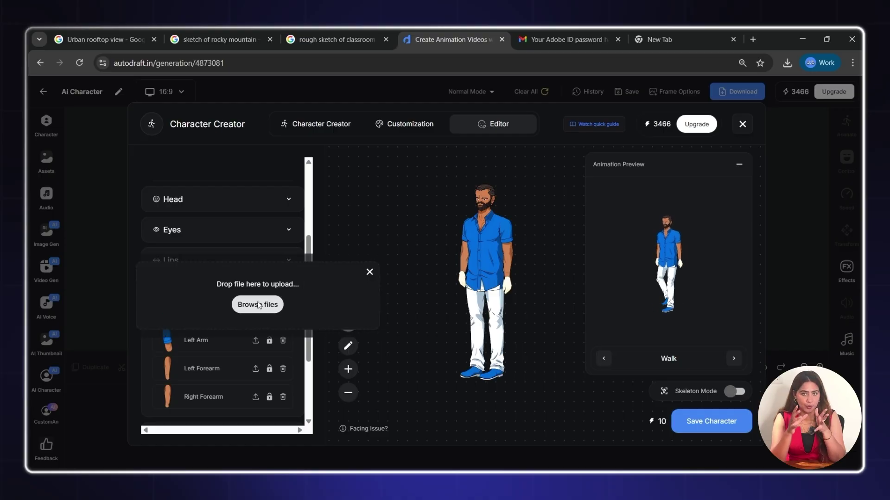
pyautogui.click(257, 304)
pyautogui.click(225, 143)
pyautogui.click(356, 265)
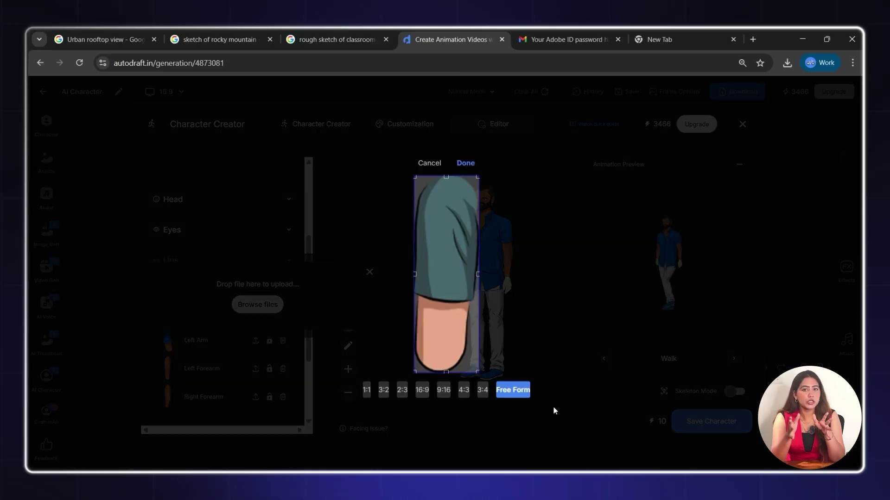
pyautogui.click(466, 162)
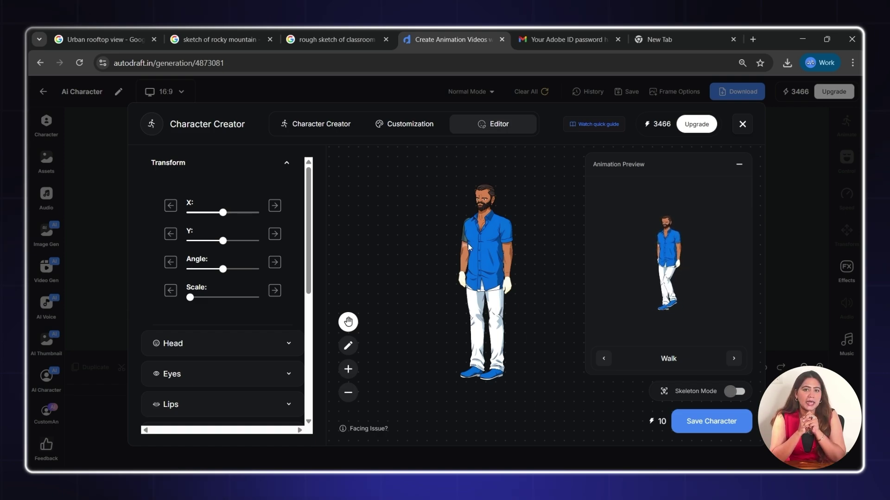
# Step: Turn on Skeleton Mode to display the bones over the character with the teal sleeves
pyautogui.scroll(-4, 256, 378)
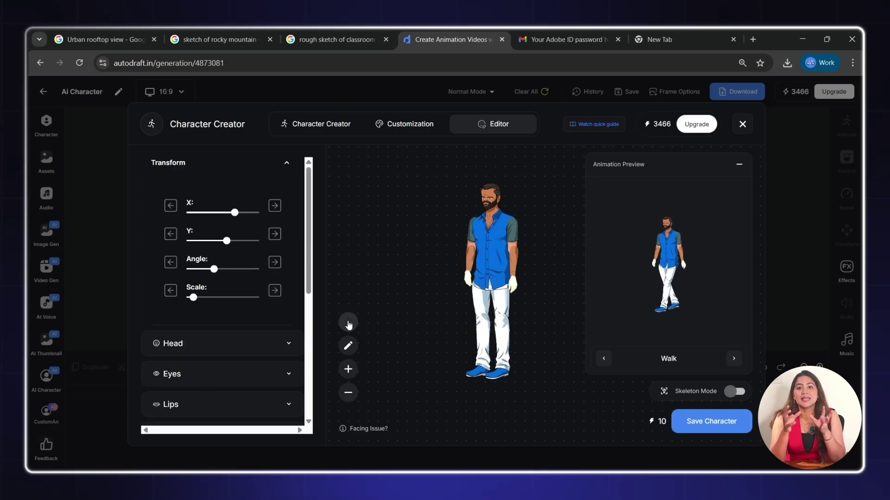
pyautogui.click(348, 325)
pyautogui.scroll(3, 468, 241)
pyautogui.scroll(-2, 469, 241)
pyautogui.moveTo(469, 241); pyautogui.dragTo(482, 256)
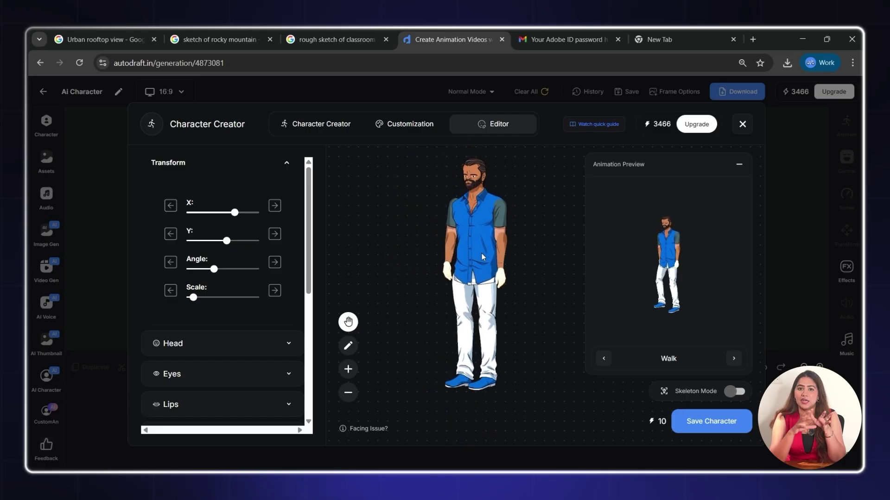
pyautogui.click(739, 394)
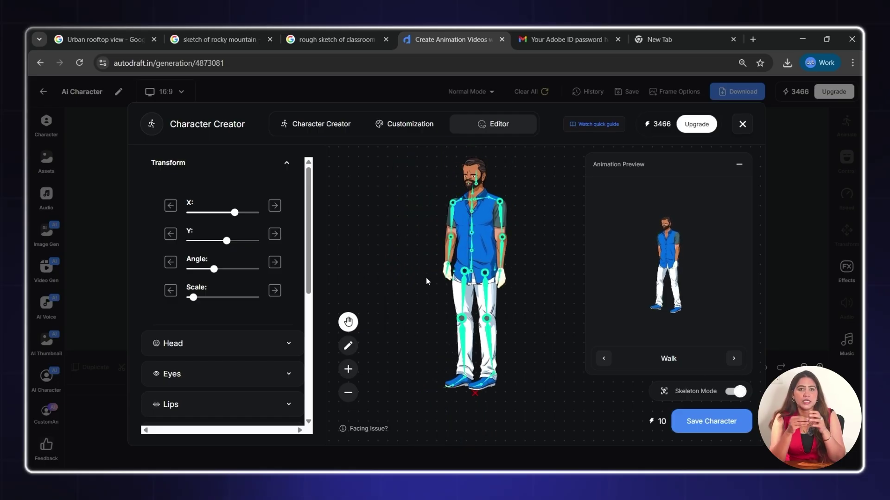
pyautogui.moveTo(462, 281); pyautogui.dragTo(483, 267)
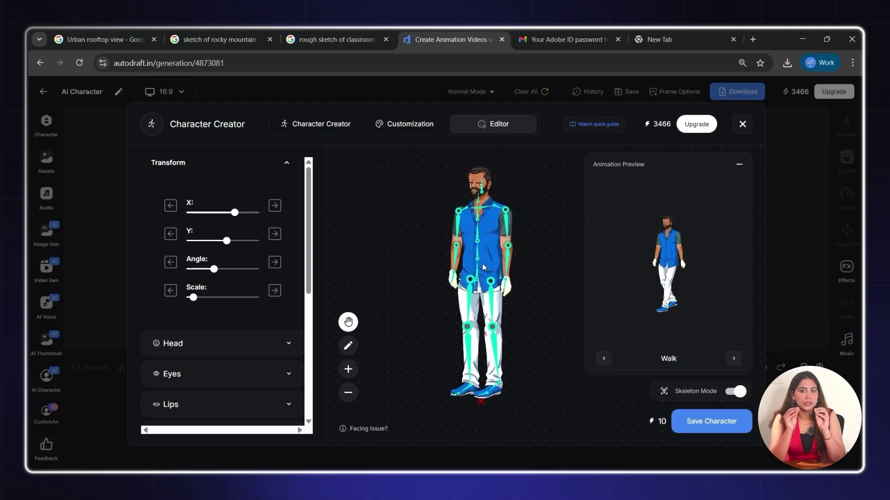
# Step: Select the torso and then the head with the edit tool, and nudge the head slightly downward
pyautogui.click(349, 346)
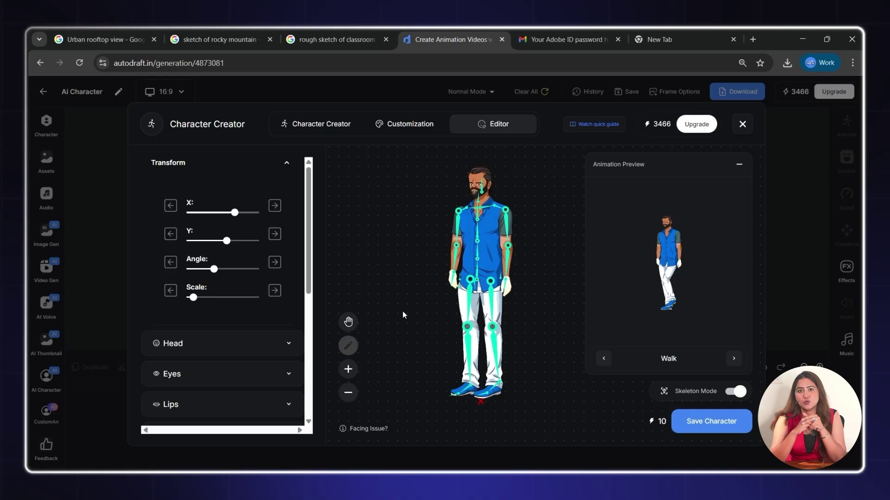
pyautogui.click(458, 228)
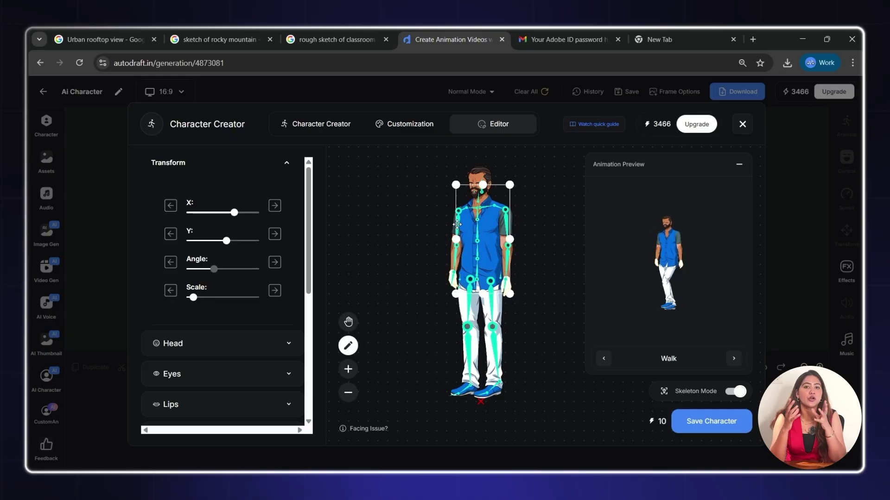
pyautogui.click(481, 178)
pyautogui.moveTo(485, 180); pyautogui.dragTo(484, 182)
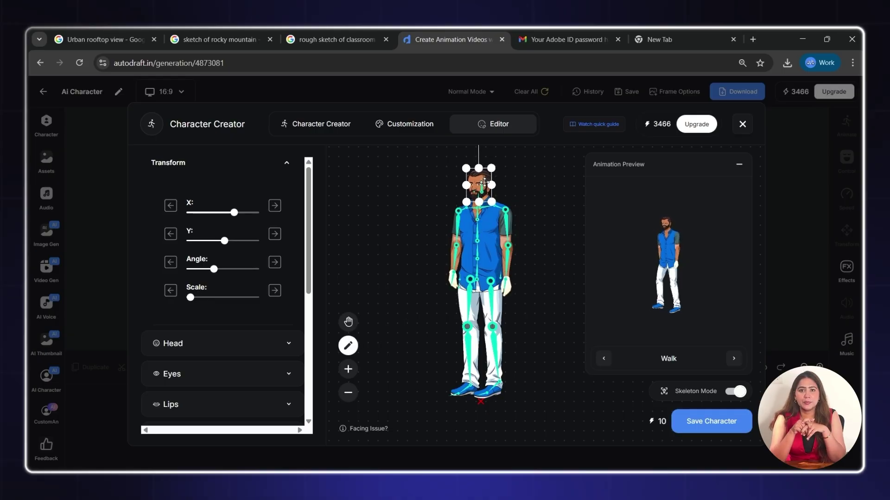
pyautogui.click(365, 311)
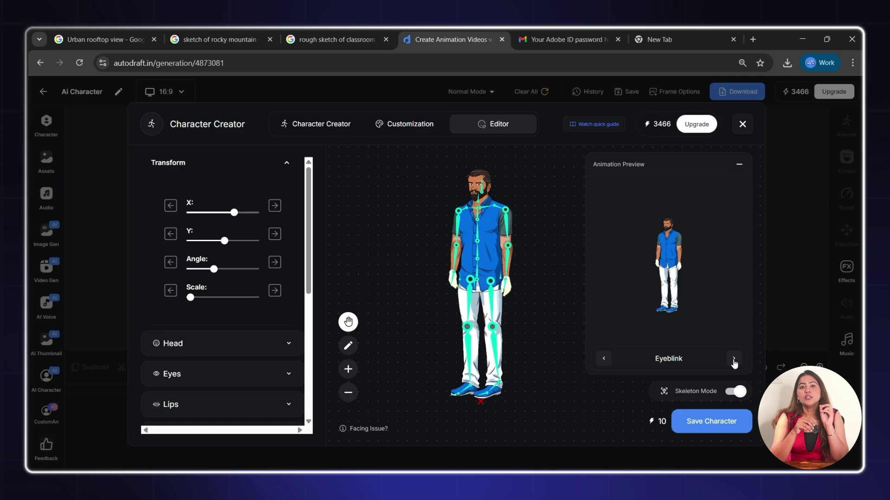
# Step: Save the bearded character to the library under a custom character name
pyautogui.click(723, 426)
pyautogui.write('Nathan')
pyautogui.click(455, 332)
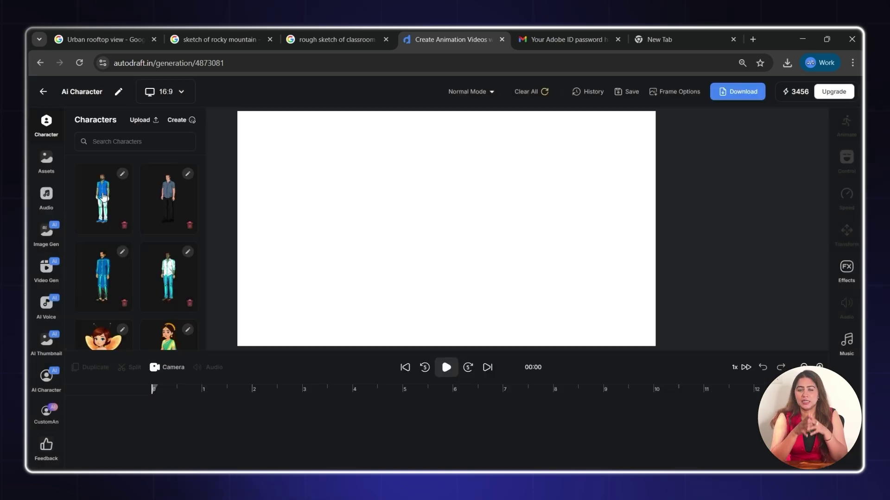
# Step: Search the newly saved character's animations for "walk" and add the Walk animation to the scene
pyautogui.click(103, 197)
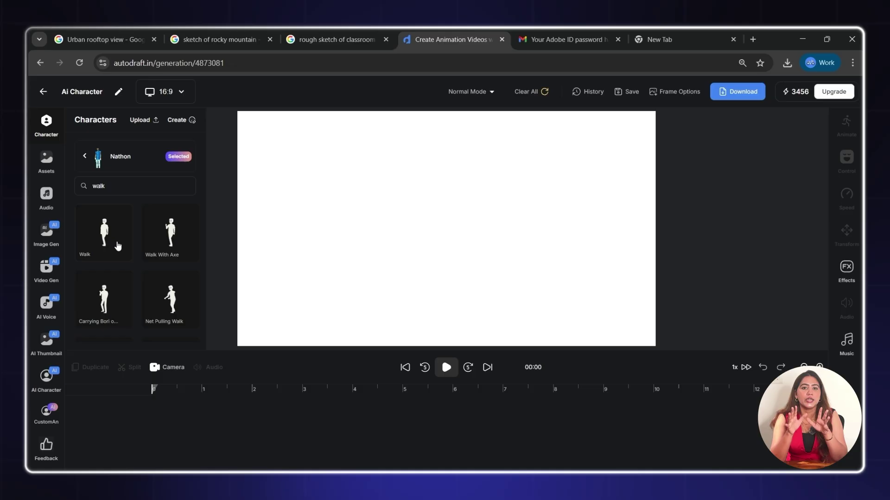
pyautogui.scroll(-4, 118, 246)
pyautogui.scroll(3, 116, 245)
pyautogui.scroll(-3, 116, 245)
pyautogui.scroll(4, 116, 245)
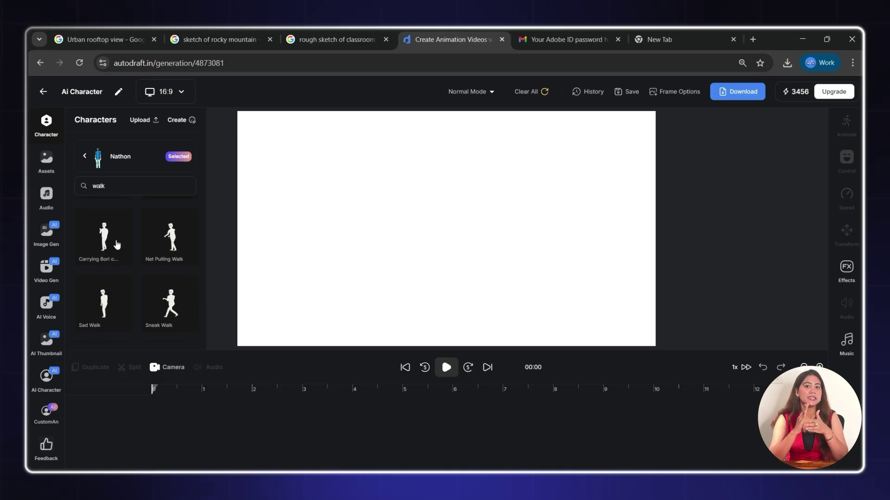
pyautogui.click(115, 242)
# Step: Enlarge the bearded man to over half the canvas height and move him to the canvas's left side
pyautogui.click(502, 241)
pyautogui.moveTo(527, 291); pyautogui.dragTo(568, 362)
pyautogui.moveTo(514, 249); pyautogui.dragTo(339, 186)
# Step: Give the bearded man a movement path ending just right of the canvas's center, and play the scene
pyautogui.click(353, 119)
pyautogui.click(470, 187)
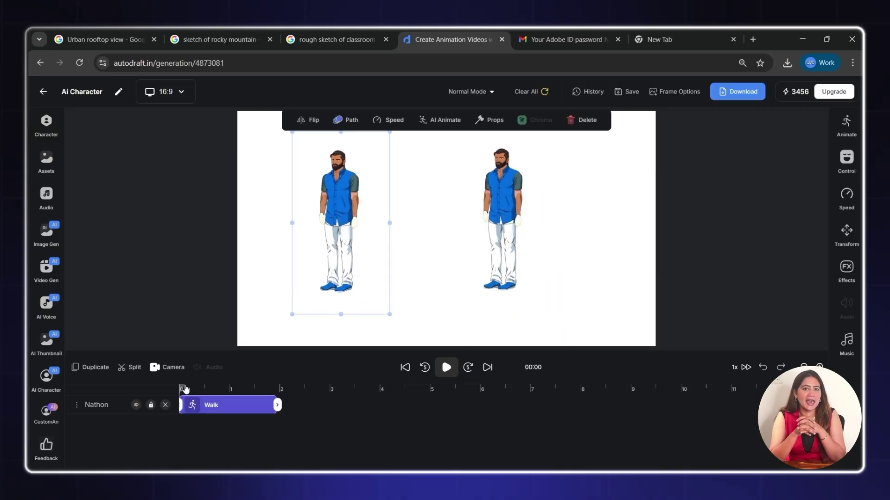
pyautogui.click(446, 367)
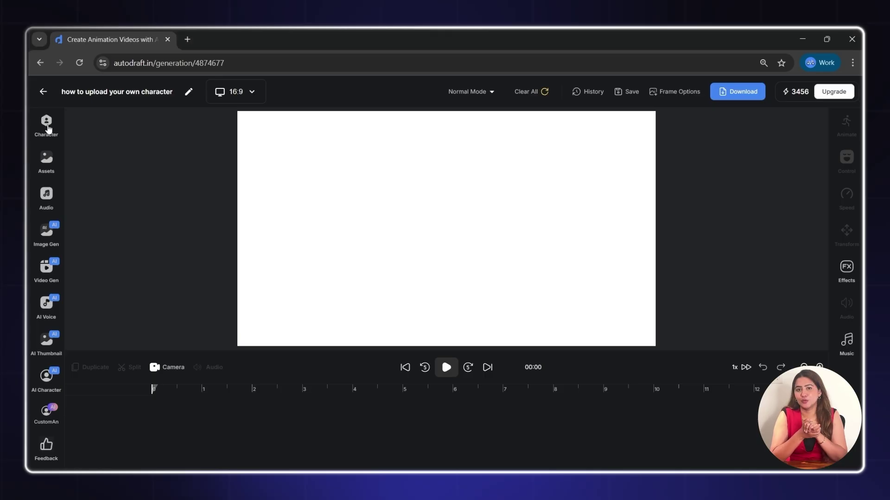
# Step: Open the side pose of the library's suited man with glasses and a blue tie for editing
pyautogui.click(46, 125)
pyautogui.scroll(-5, 123, 201)
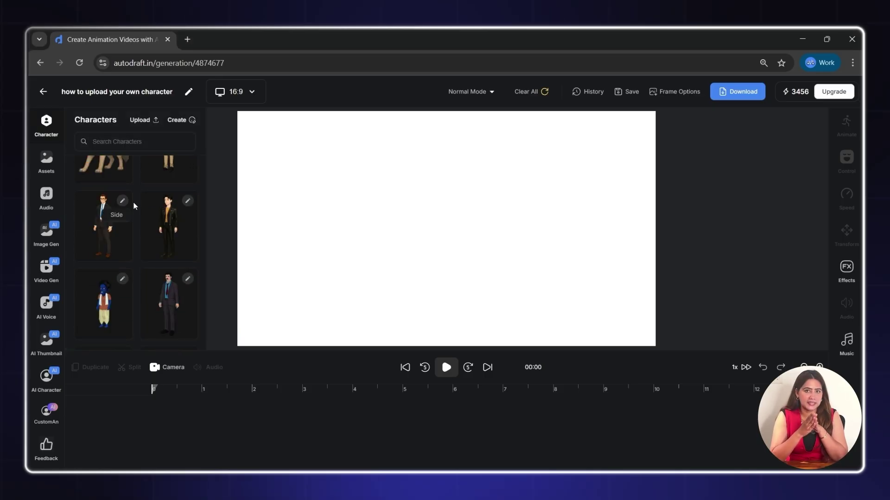
pyautogui.click(122, 200)
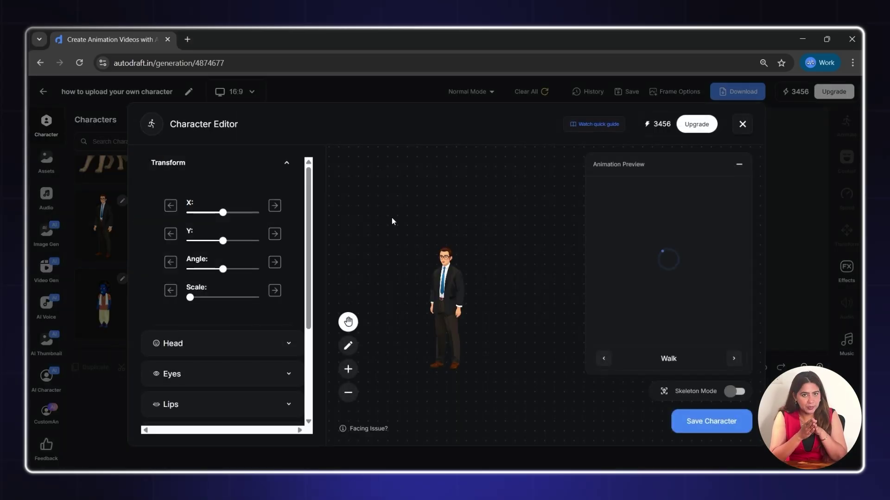
# Step: Examine the suited man's replaceable head, eye and lip parts, and collapse their lists again
pyautogui.scroll(-2, 292, 299)
pyautogui.click(262, 294)
pyautogui.scroll(-2, 259, 343)
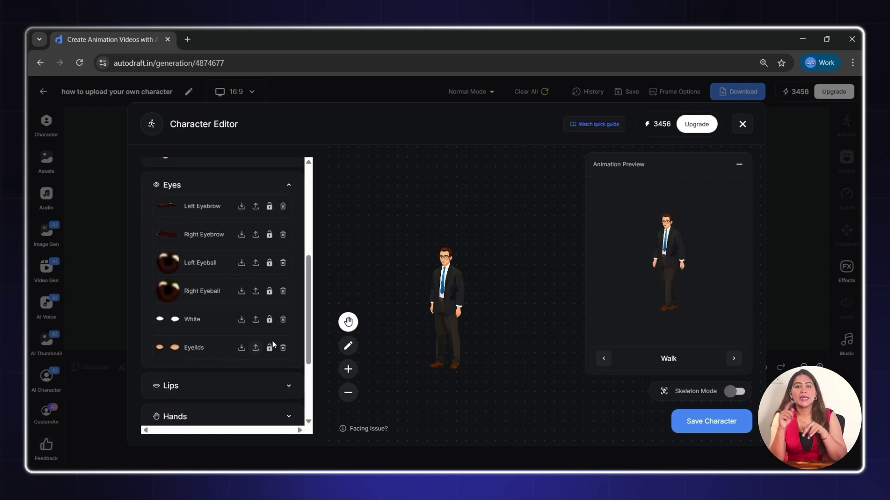
pyautogui.click(288, 386)
pyautogui.scroll(-1, 234, 390)
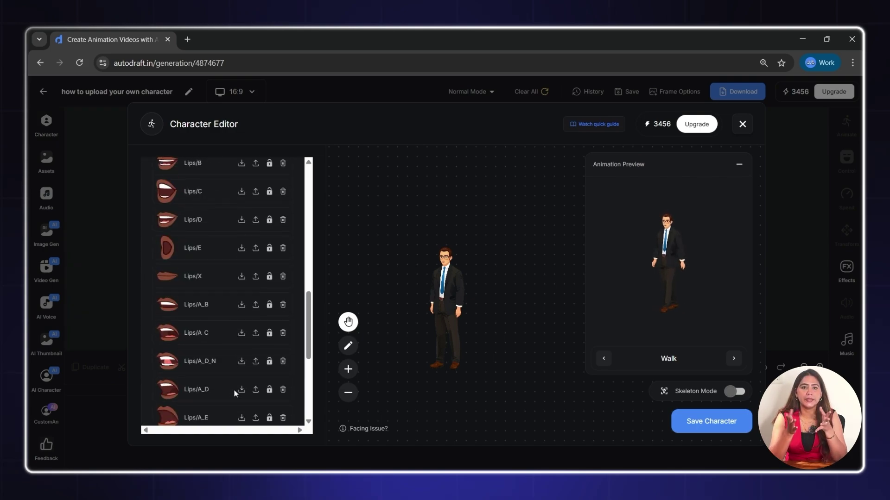
pyautogui.scroll(3, 291, 324)
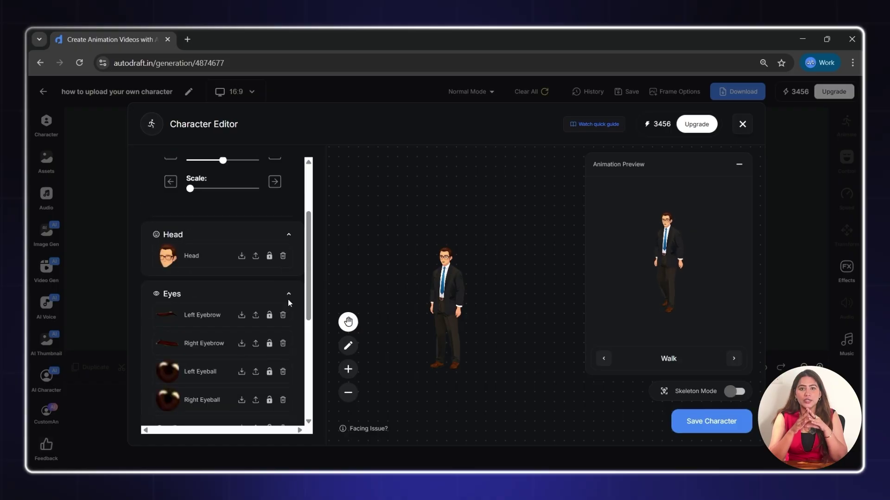
pyautogui.click(288, 296)
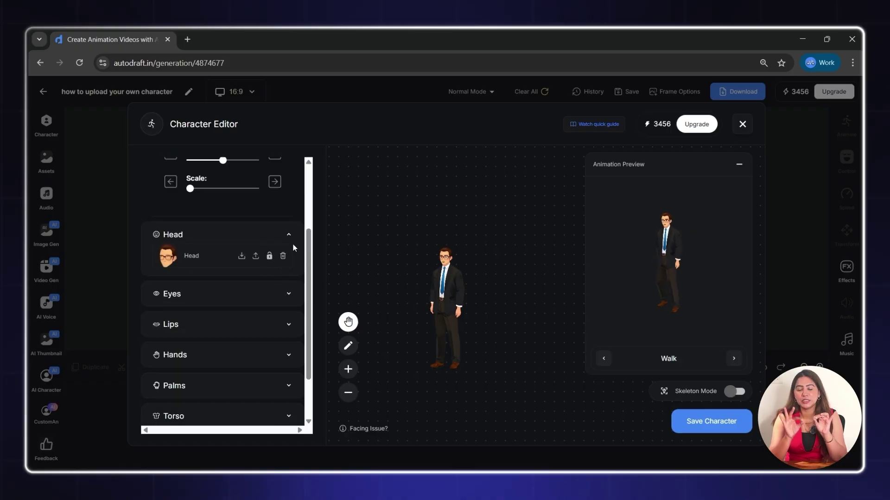
pyautogui.click(290, 236)
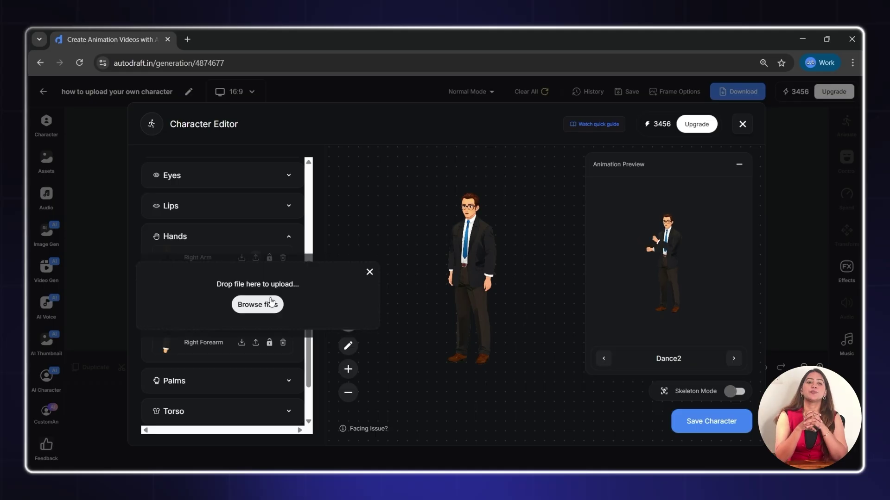
# Step: Replace the suited man's Right Arm with the uploaded palm-print sleeve image, keeping the full uncropped picture
pyautogui.click(272, 304)
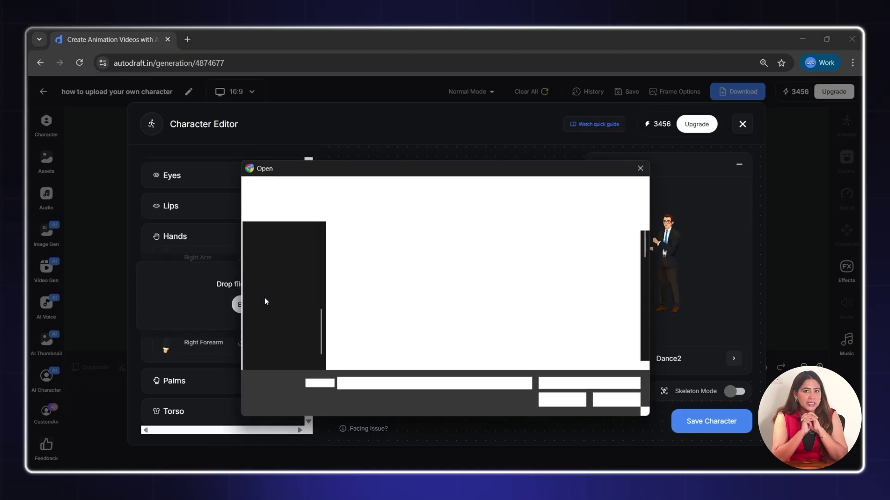
pyautogui.click(482, 264)
pyautogui.click(571, 403)
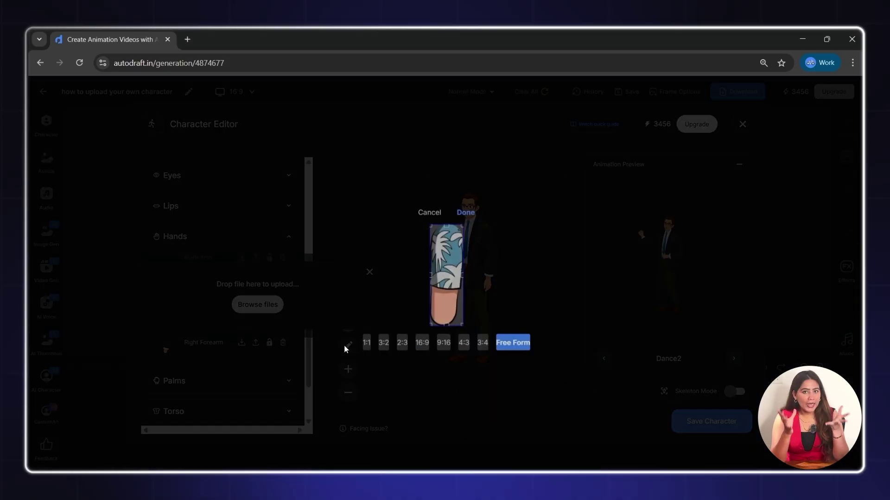
pyautogui.click(465, 212)
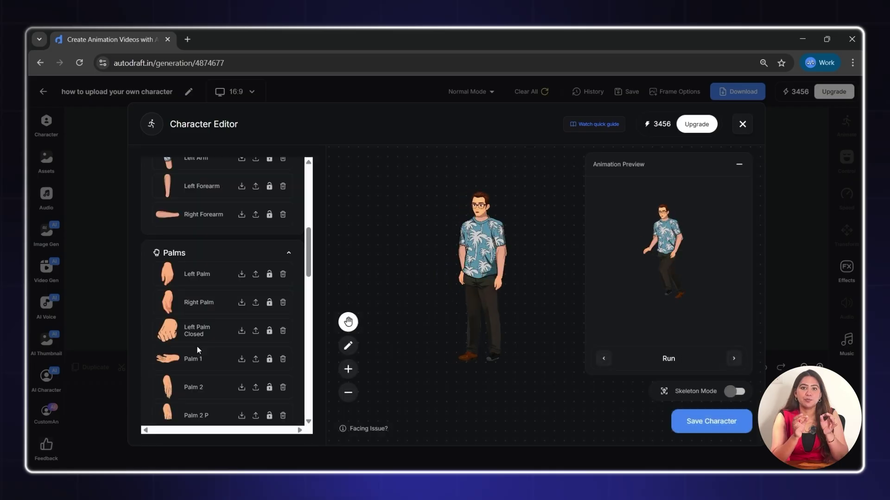
pyautogui.scroll(-5, 232, 366)
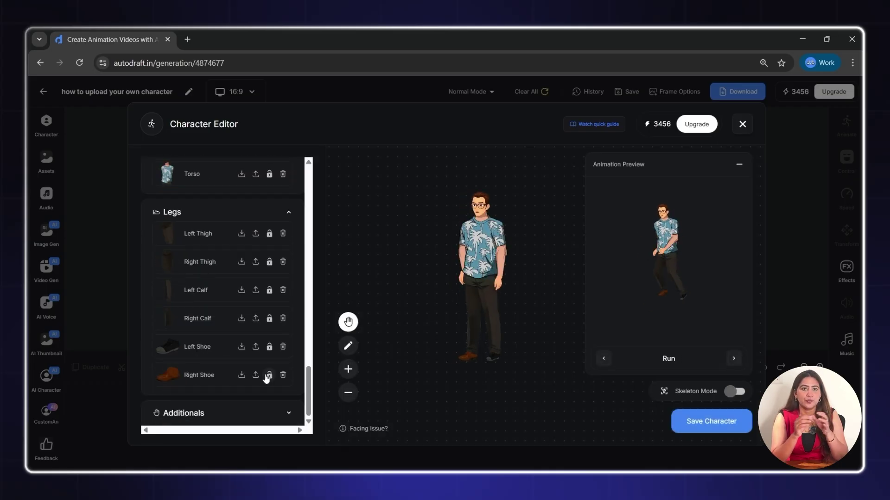
# Step: Replace the palm-shirt man's Right Shoe with the uploaded dark sneaker image, keeping the full uncropped picture
pyautogui.click(255, 375)
pyautogui.scroll(-10, 469, 292)
pyautogui.doubleClick(613, 296)
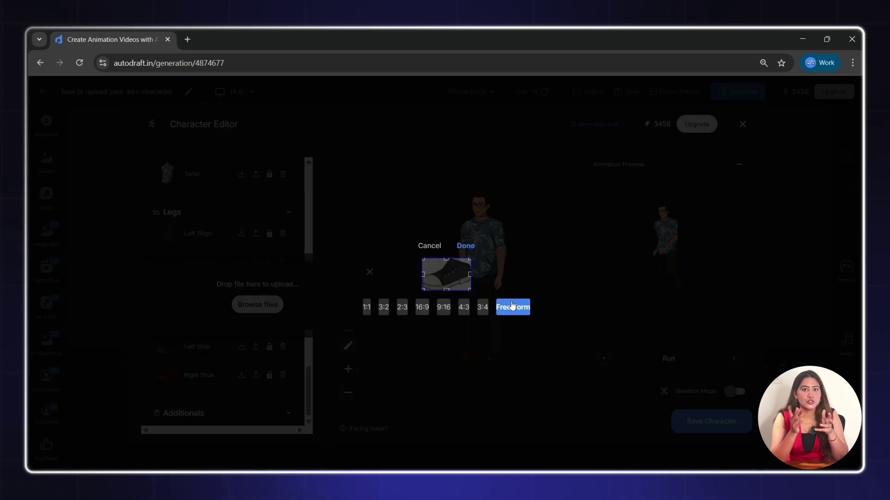
pyautogui.click(466, 245)
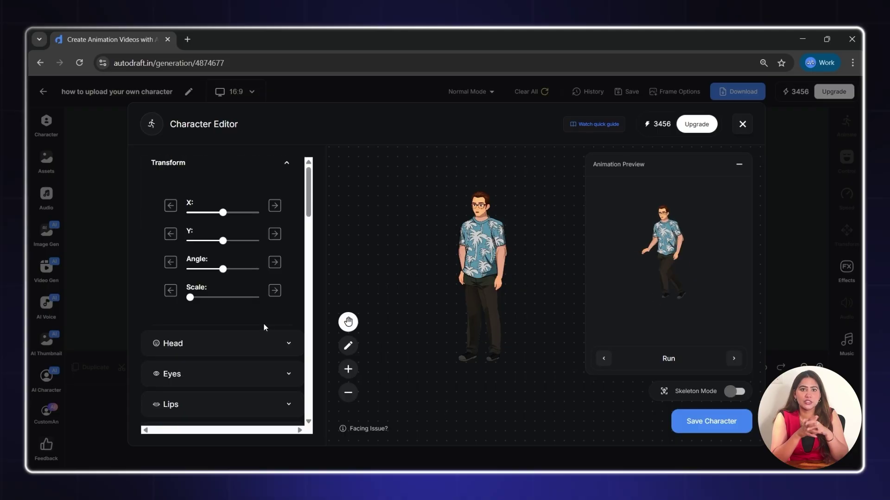
# Step: Expand the Head and Eyes part lists and examine all of the palm-shirt man's parts from head to legs
pyautogui.click(284, 375)
pyautogui.scroll(3, 255, 342)
pyautogui.click(287, 343)
pyautogui.scroll(-15, 258, 257)
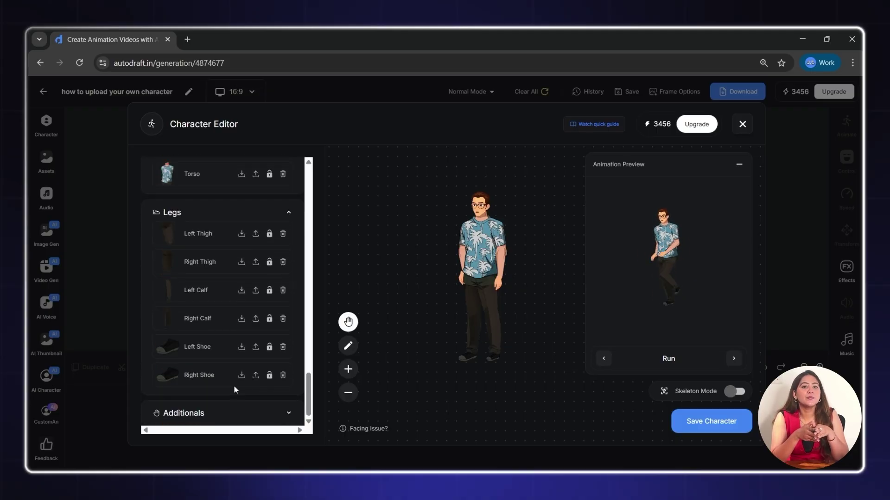
pyautogui.scroll(15, 246, 306)
pyautogui.scroll(-9, 218, 326)
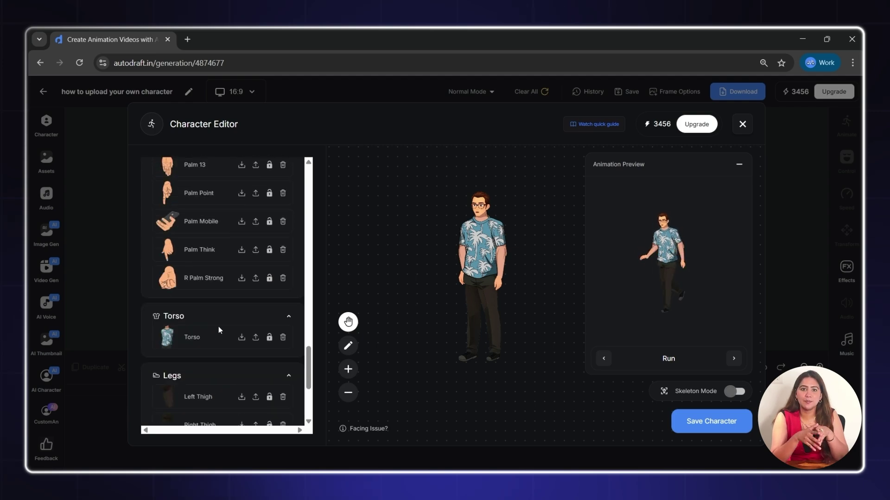
pyautogui.scroll(15, 218, 326)
# Step: Save the edited palm-shirt man as a new character called Luthar
pyautogui.click(712, 422)
pyautogui.write('Lokal')
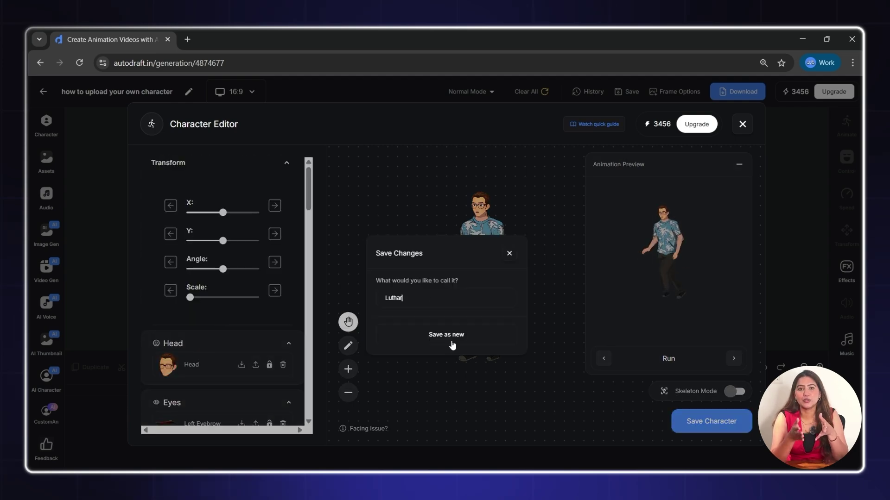
pyautogui.click(447, 334)
# Step: Add the saved palm-shirt character to the canvas and move it toward the lower right
pyautogui.click(46, 122)
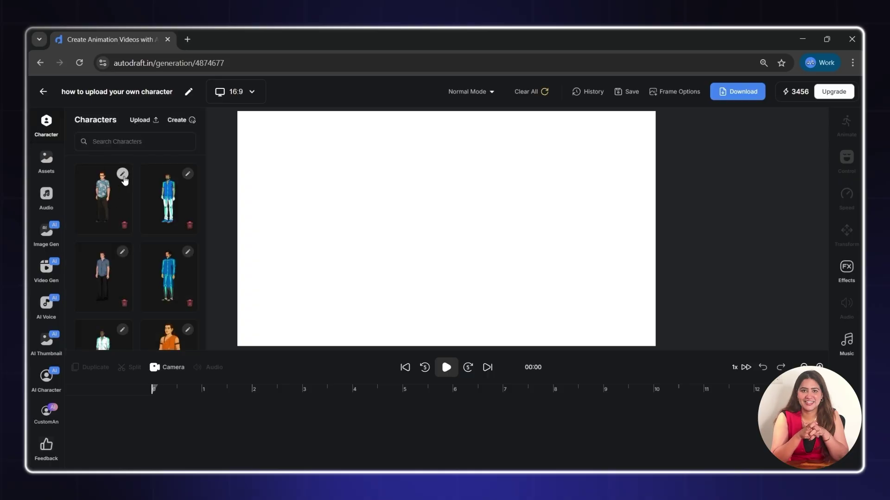
pyautogui.click(171, 194)
pyautogui.moveTo(453, 194); pyautogui.dragTo(568, 247)
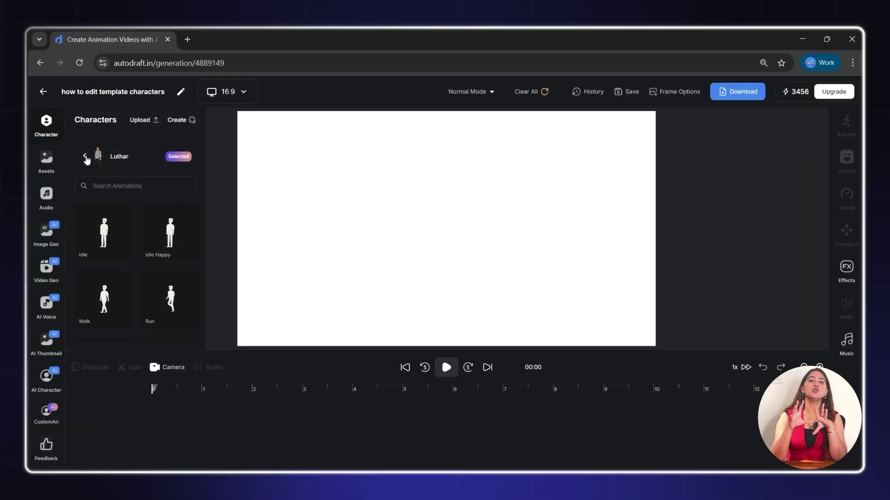
# Step: Find the library's man in a pink-red sweater and dark green trousers, and open him for editing
pyautogui.click(85, 157)
pyautogui.scroll(-10, 101, 218)
pyautogui.scroll(-10, 125, 218)
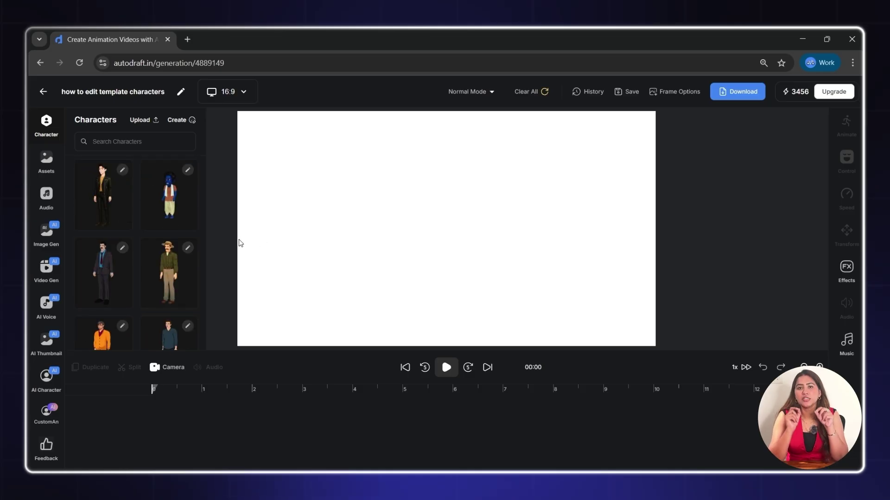
pyautogui.scroll(-10, 159, 256)
pyautogui.scroll(-5, 160, 258)
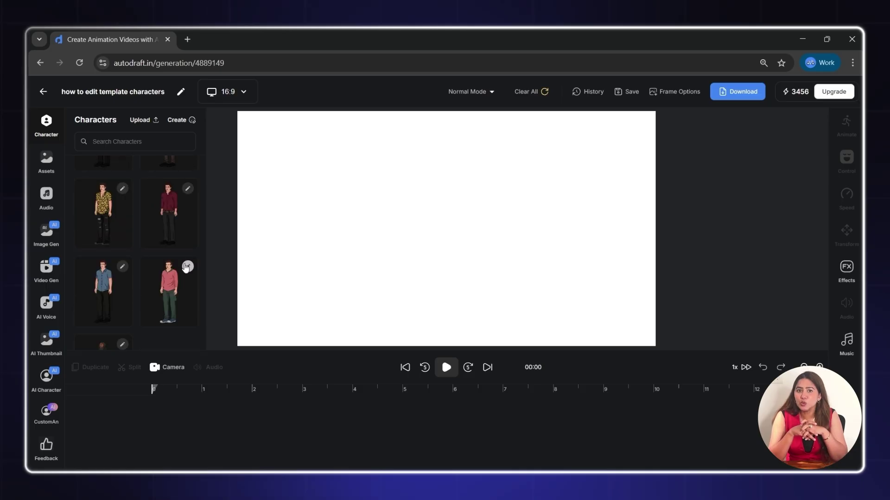
pyautogui.click(188, 268)
# Step: Download the Right Arm, Left Arm, Left Forearm and Right Forearm images of the pink-red sweater man
pyautogui.click(278, 291)
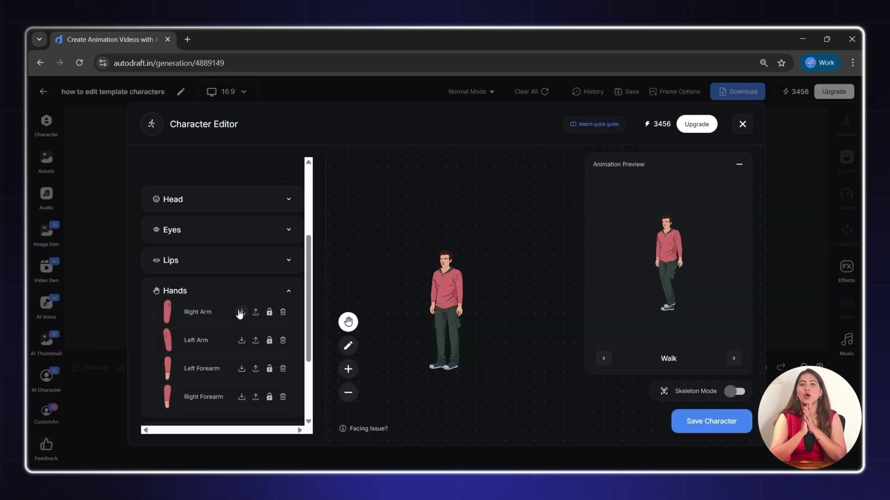
pyautogui.click(240, 312)
pyautogui.press('Return')
pyautogui.click(240, 340)
pyautogui.press('Return')
pyautogui.click(241, 368)
pyautogui.press('Return')
pyautogui.click(242, 398)
pyautogui.press('Return')
# Step: Download the sweater man's Torso image, switch to Photoshop, and use Liquify to push the belly outward on its left side
pyautogui.scroll(-3, 208, 362)
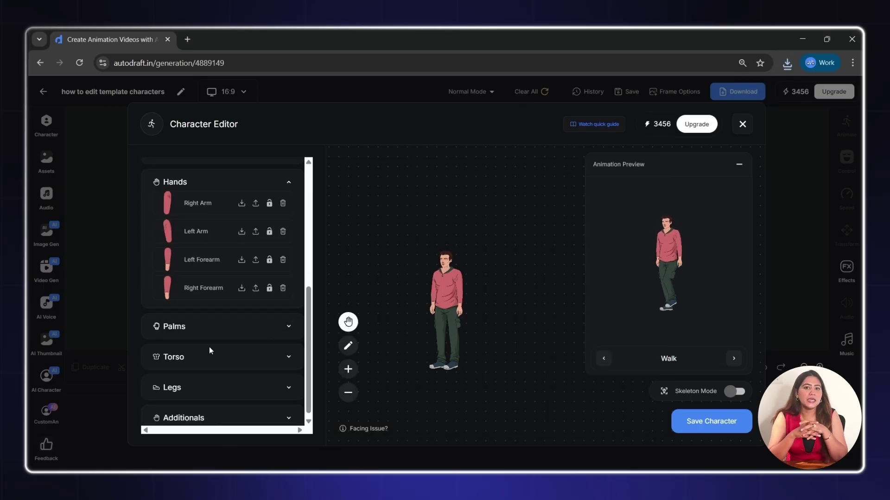
pyautogui.click(208, 353)
pyautogui.click(241, 345)
pyautogui.press('Return')
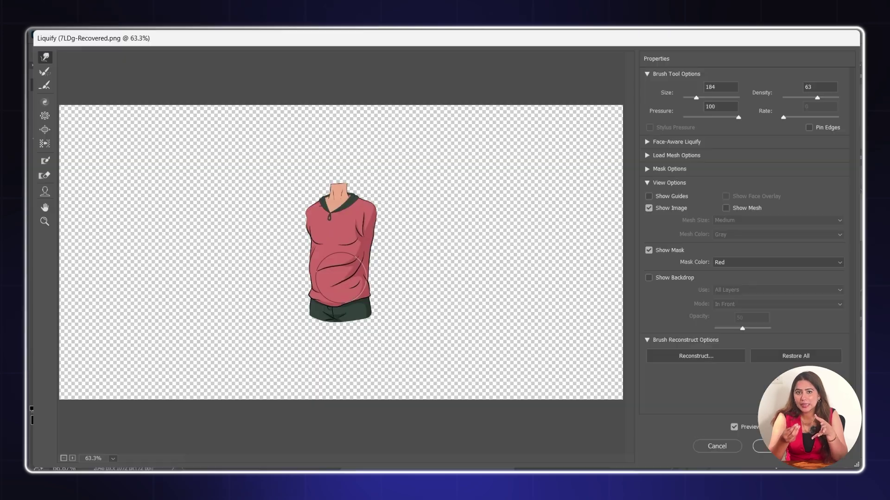
pyautogui.moveTo(333, 260)
pyautogui.mouseDown()
pyautogui.moveTo(322, 282)
pyautogui.moveTo(315, 271)
pyautogui.mouseUp()
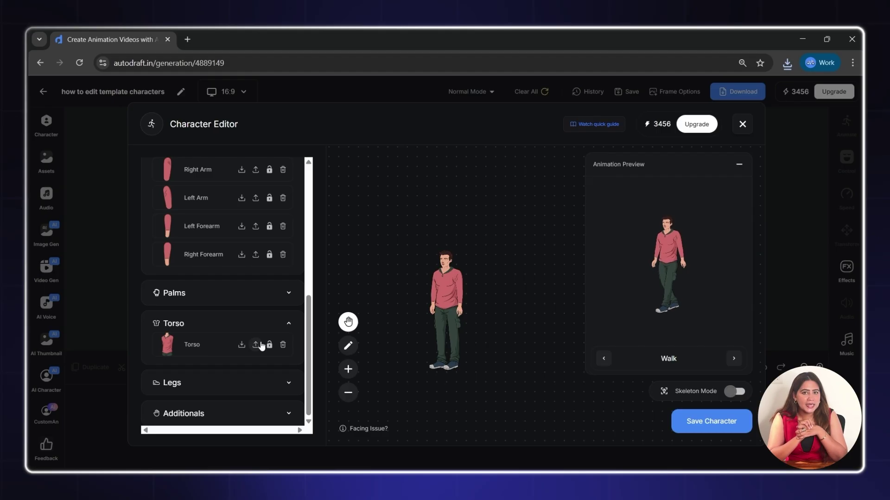
# Step: Replace the sweater man's Torso with the TORSO 1 image from the "how to edit template characters" folder, keeping it uncropped
pyautogui.click(260, 345)
pyautogui.click(261, 348)
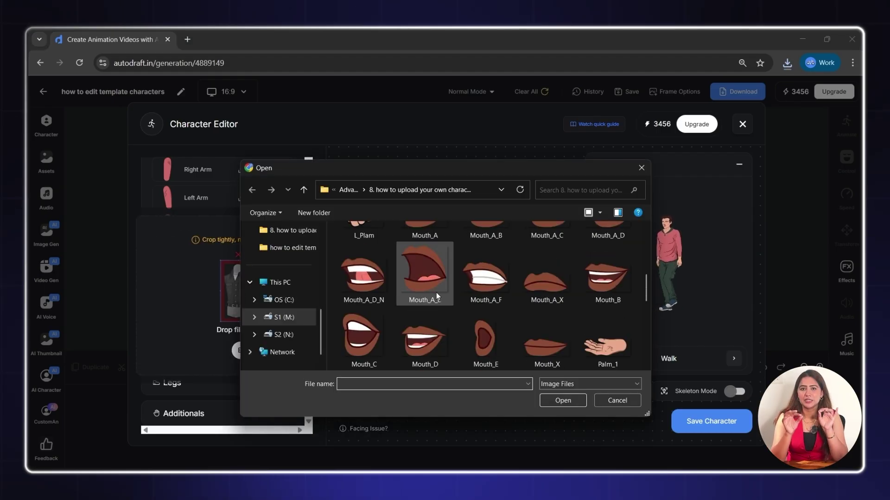
pyautogui.click(249, 282)
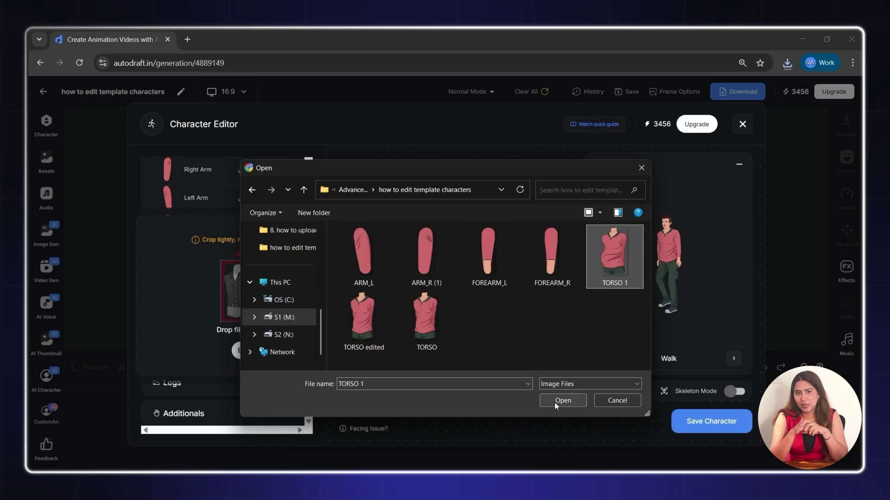
pyautogui.click(561, 401)
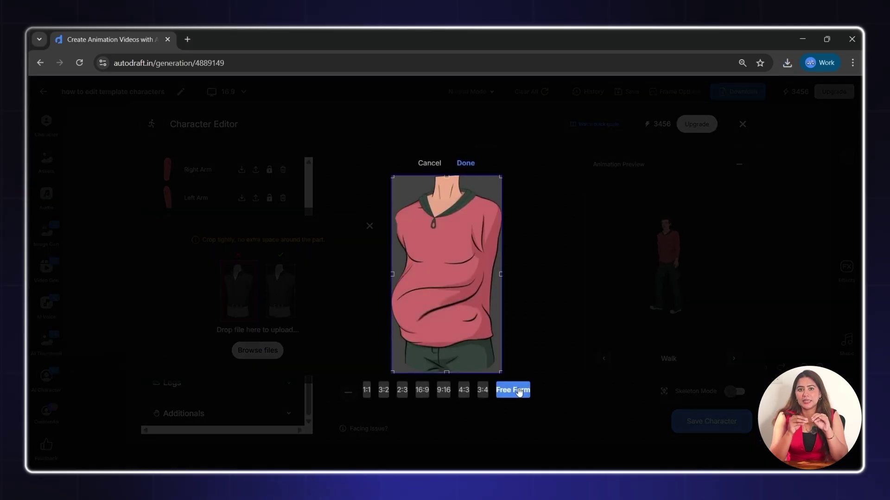
pyautogui.click(466, 163)
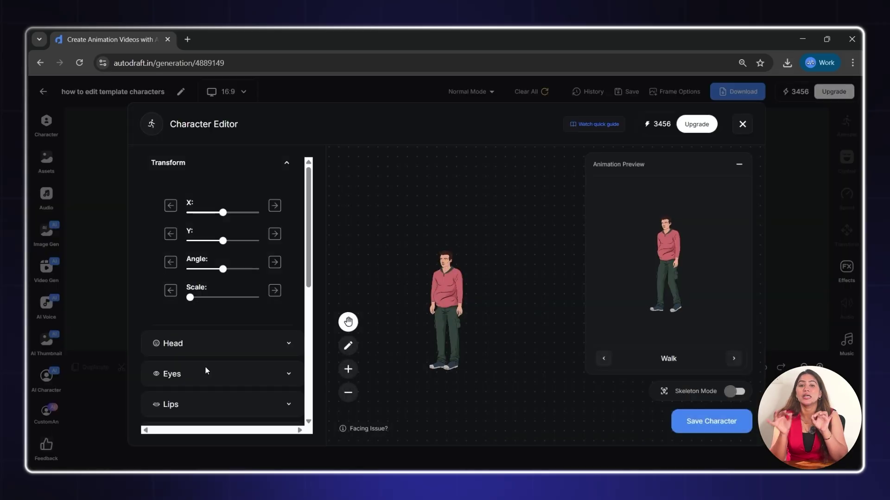
pyautogui.scroll(-10, 205, 367)
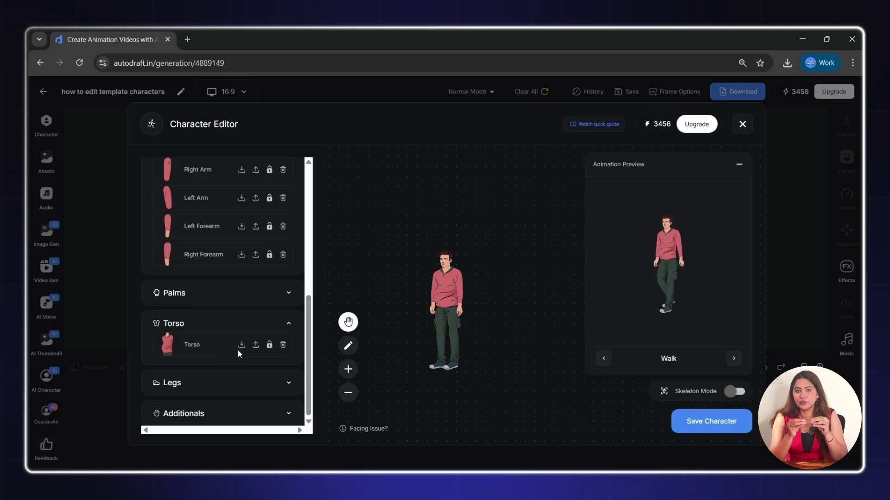
# Step: Save the edited sweater man as a new character called Carlos
pyautogui.click(708, 425)
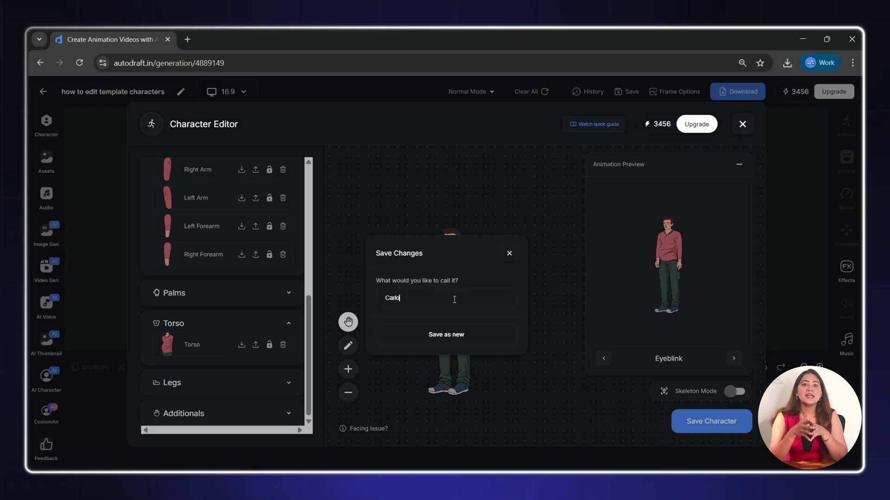
pyautogui.write('Carlo')
pyautogui.click(471, 340)
# Step: Place the saved Carlos character on the canvas with the Walk animation, and remove his track from the timeline
pyautogui.click(43, 124)
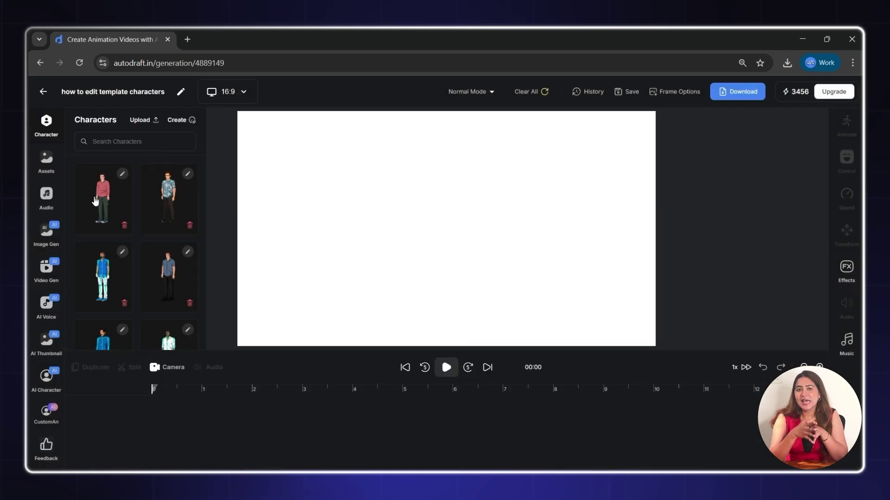
pyautogui.click(109, 196)
pyautogui.click(91, 227)
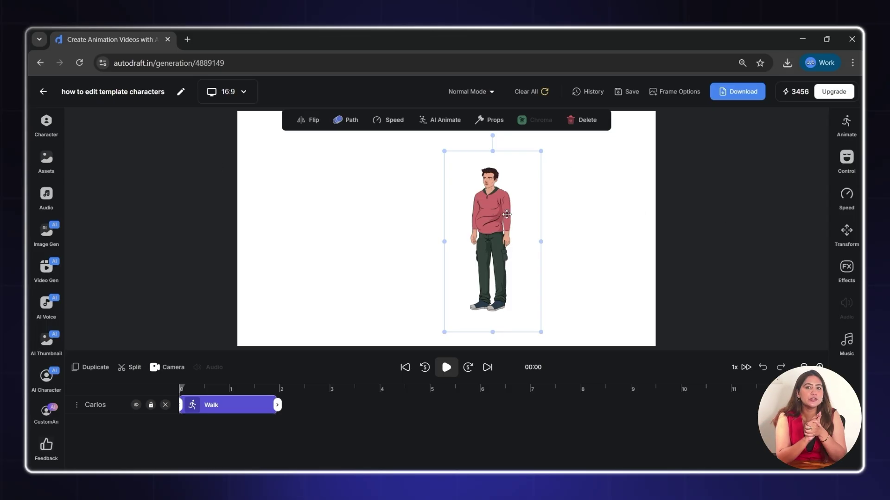
pyautogui.click(165, 405)
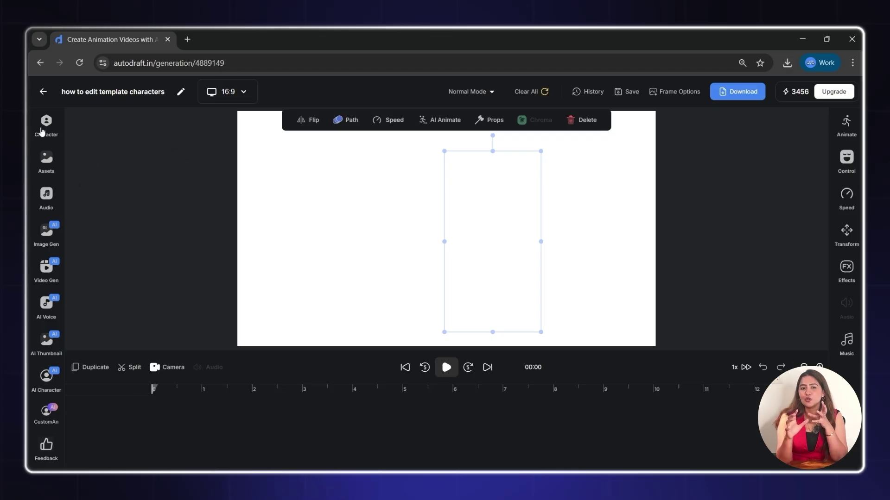
# Step: Find the library's blonde nurse in blue scrubs and open her for editing
pyautogui.click(46, 122)
pyautogui.scroll(-10, 118, 256)
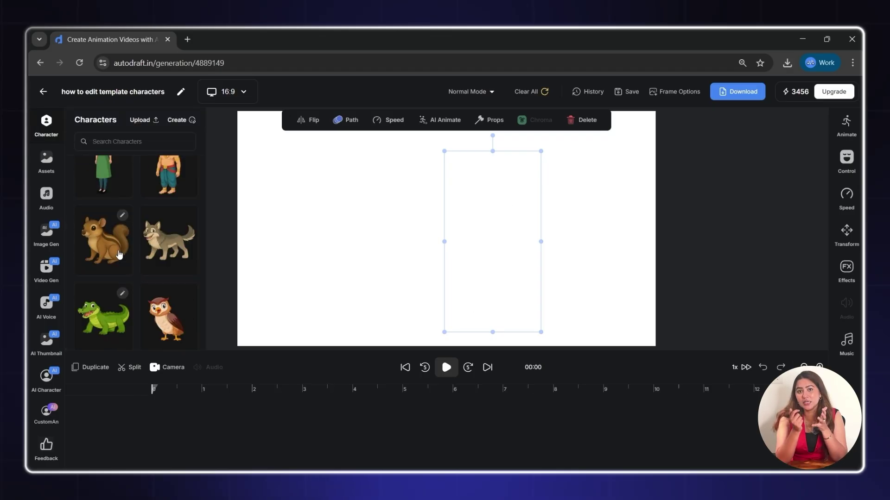
pyautogui.scroll(-1, 121, 254)
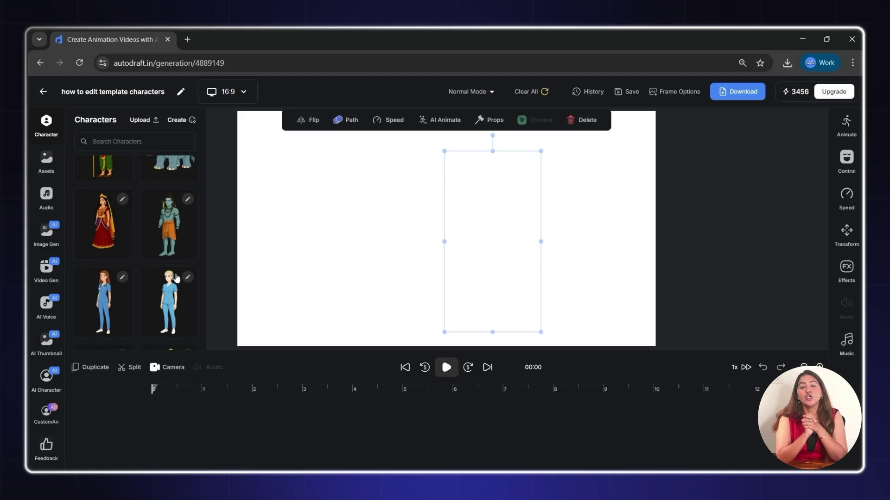
pyautogui.click(185, 295)
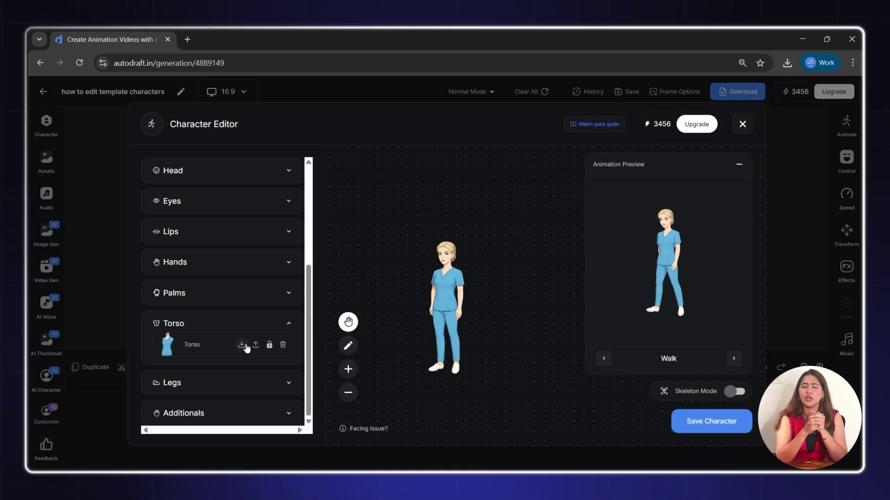
# Step: Download the nurse's Torso and Right Arm images
pyautogui.click(241, 346)
pyautogui.press('Return')
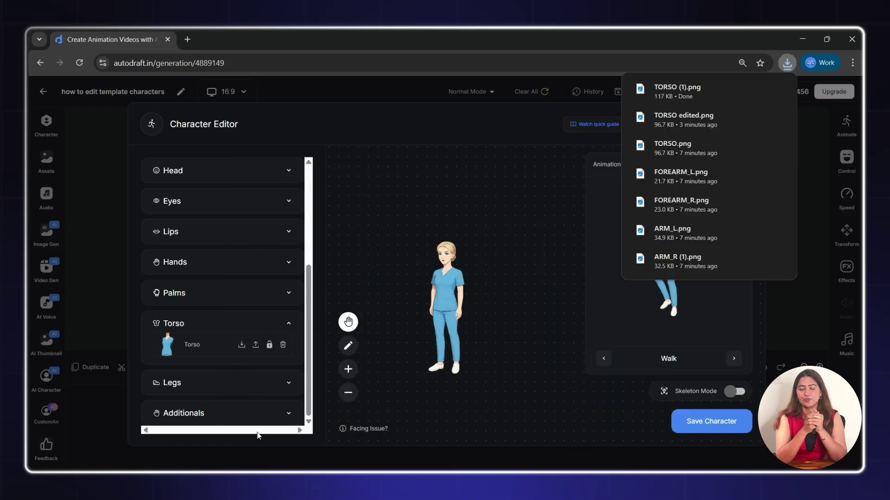
pyautogui.click(283, 260)
pyautogui.click(241, 284)
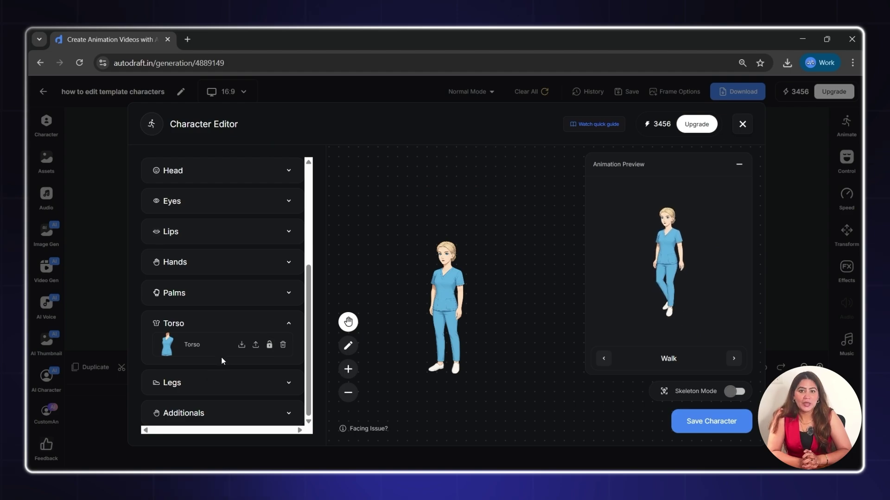
# Step: Replace the nurse's Torso with the green Layer 2 image, keeping the full uncropped picture
pyautogui.click(255, 344)
pyautogui.click(253, 350)
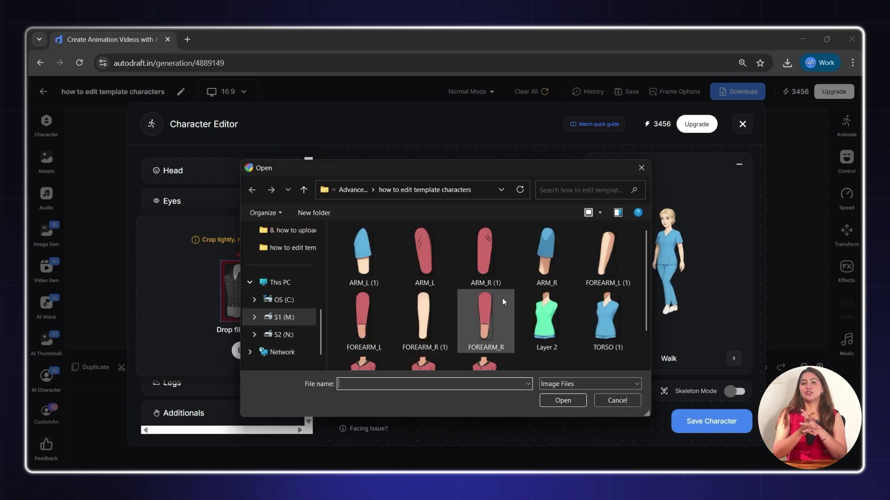
pyautogui.click(542, 327)
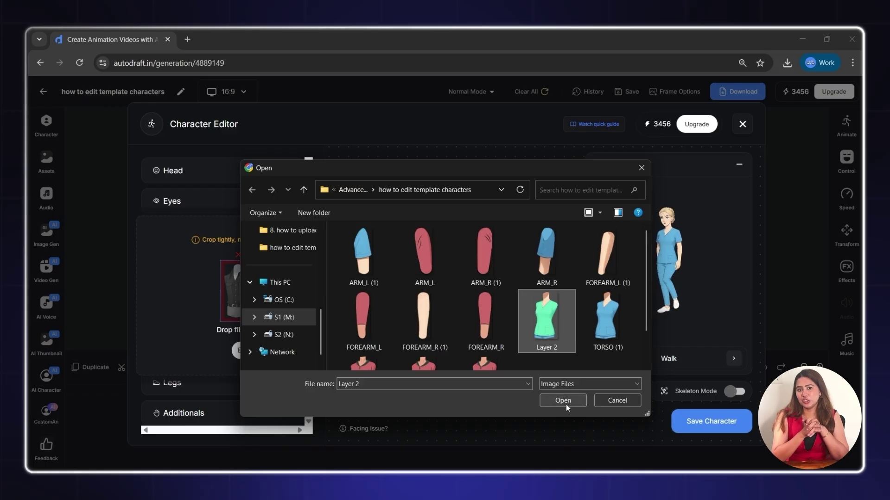
pyautogui.click(563, 402)
pyautogui.click(466, 163)
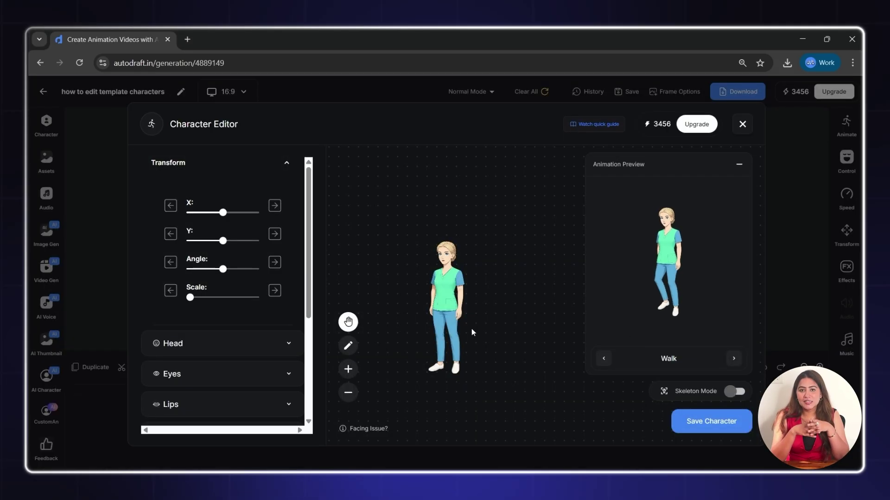
# Step: Inspect the nurse's green top up close and preview her in other animations, including Eyeblink and Idle
pyautogui.scroll(5, 447, 310)
pyautogui.scroll(-5, 447, 310)
pyautogui.scroll(-1, 446, 307)
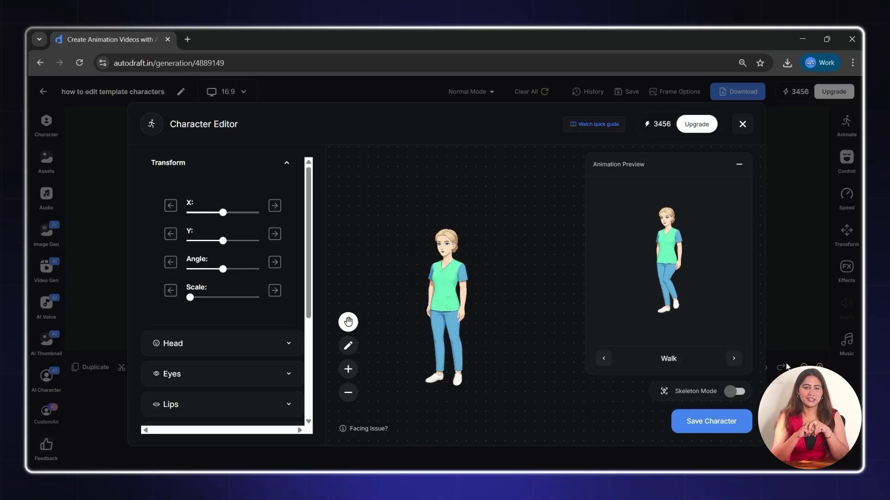
pyautogui.click(734, 360)
pyautogui.tripleClick(733, 360)
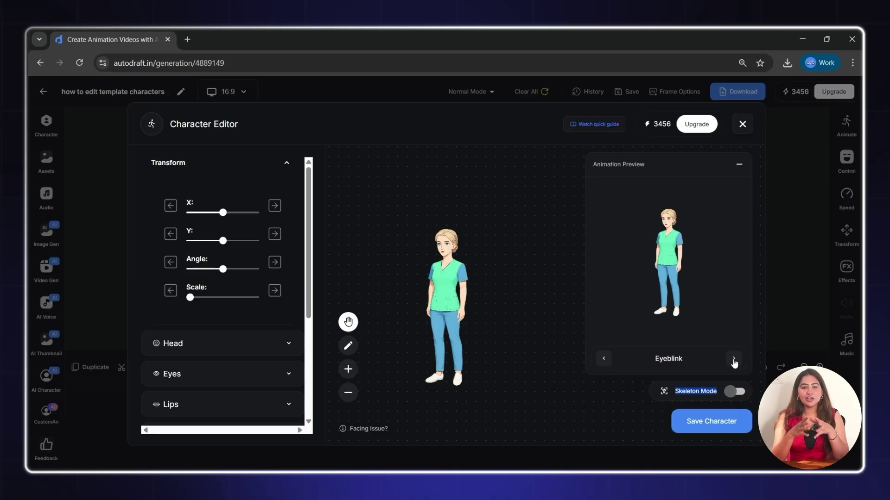
pyautogui.click(734, 361)
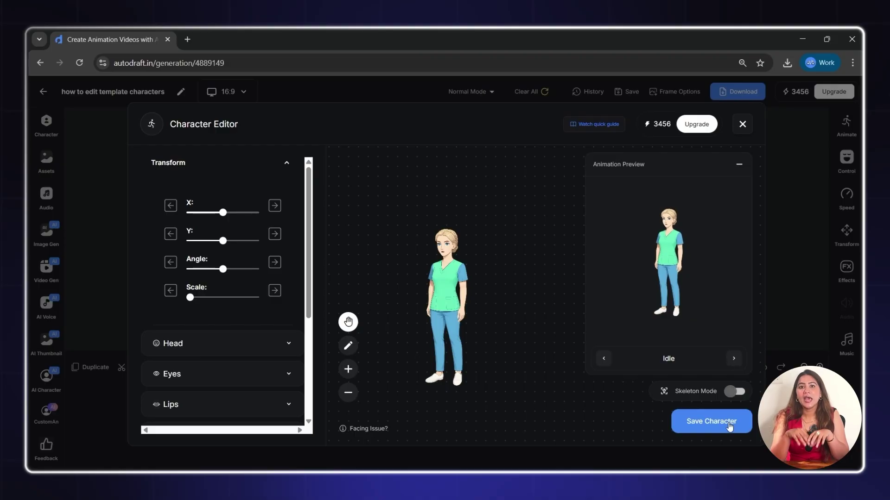
# Step: Save the edited nurse as a new character called Rose, and show her available animations
pyautogui.click(729, 426)
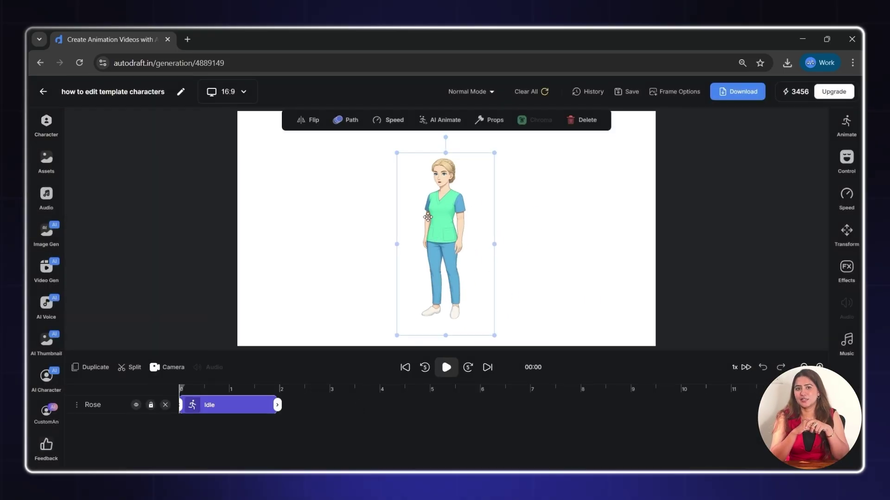
pyautogui.click(47, 123)
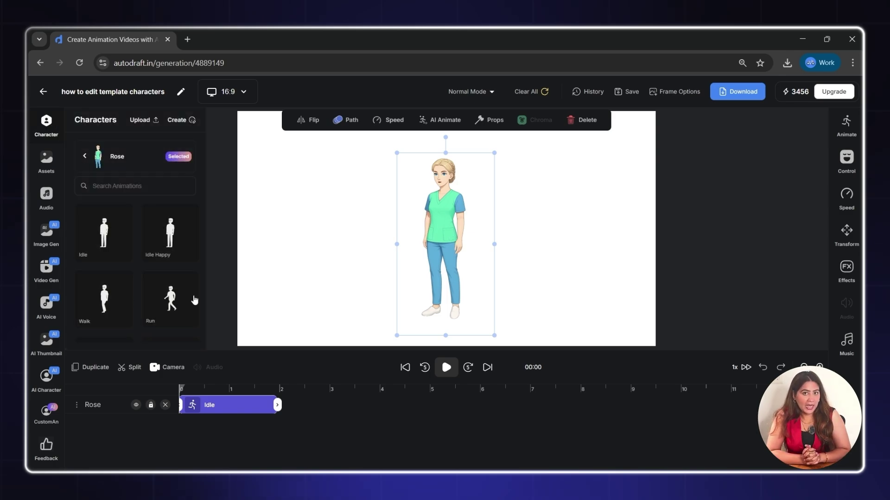
# Step: Apply the Run animation to Rose and move her across the canvas from the far right to the far left
pyautogui.click(186, 315)
pyautogui.click(444, 248)
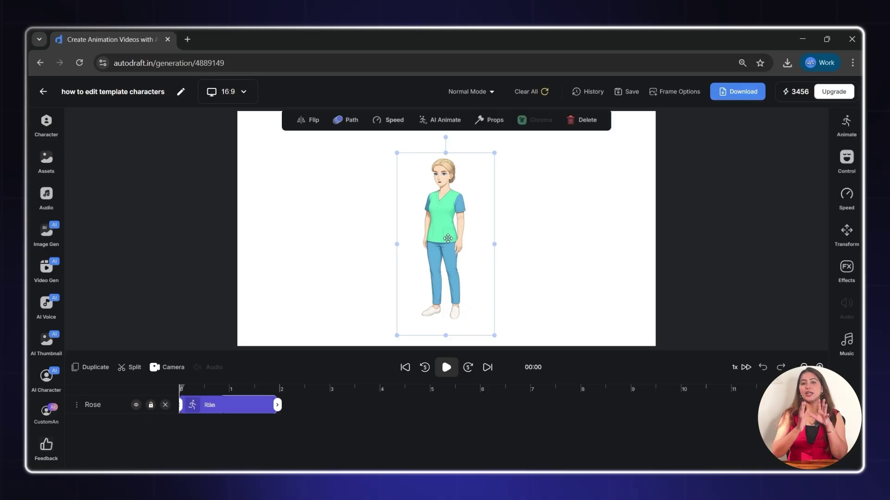
pyautogui.moveTo(444, 248); pyautogui.dragTo(619, 247)
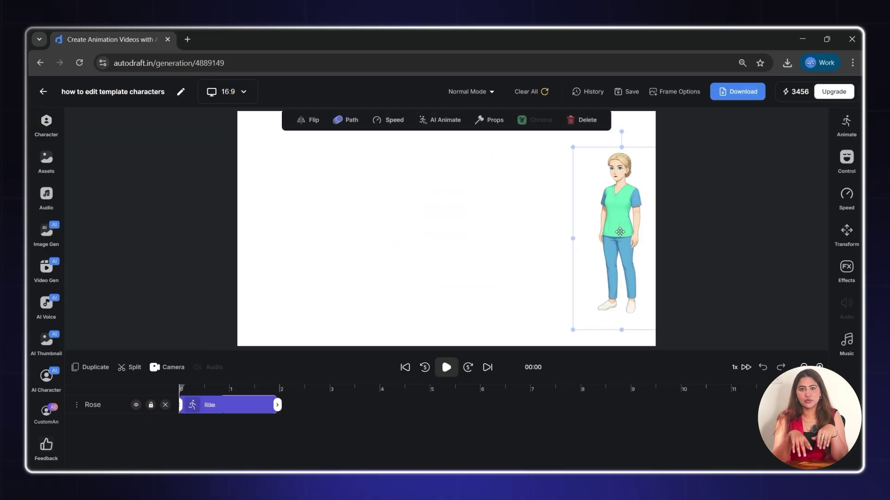
pyautogui.moveTo(624, 234); pyautogui.dragTo(291, 239)
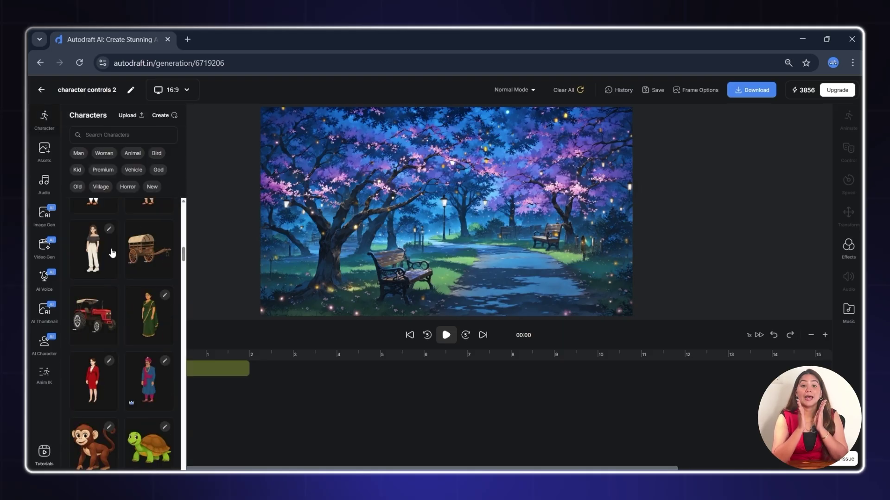
# Step: Add the girl in the black top and white trousers to the night park scene and look through her character controls
pyautogui.click(111, 252)
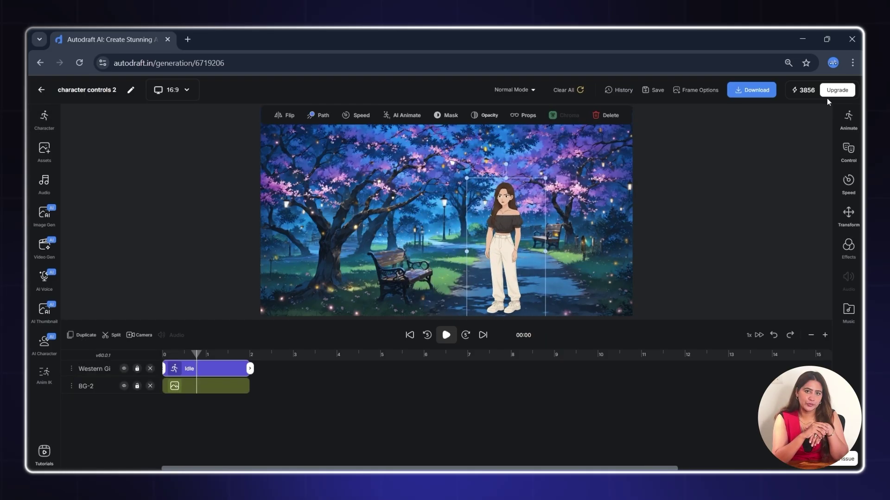
pyautogui.click(848, 150)
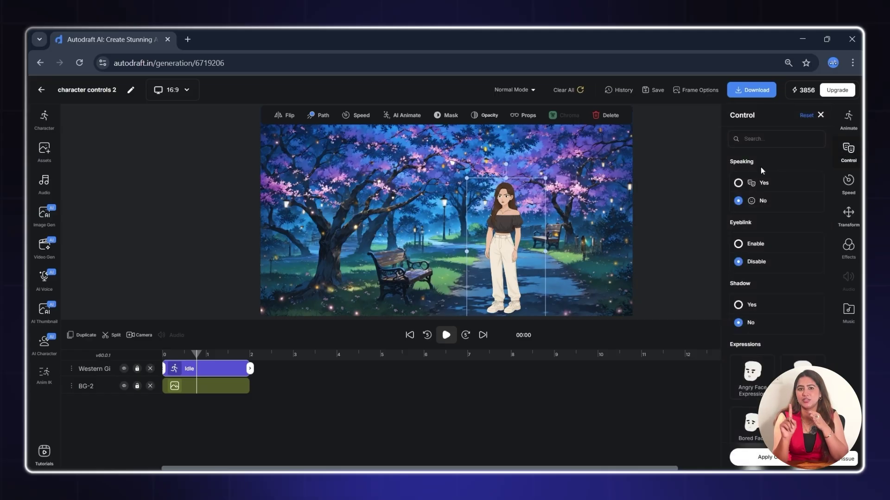
pyautogui.scroll(-3, 769, 208)
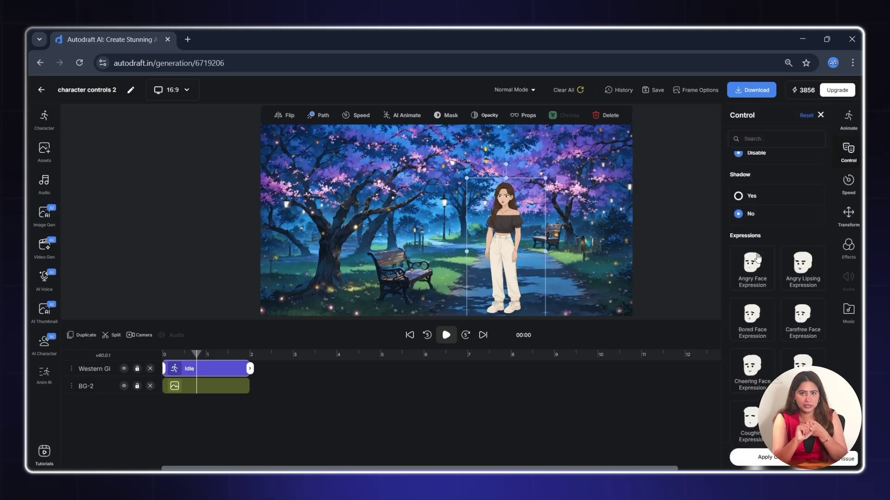
pyautogui.scroll(3, 758, 257)
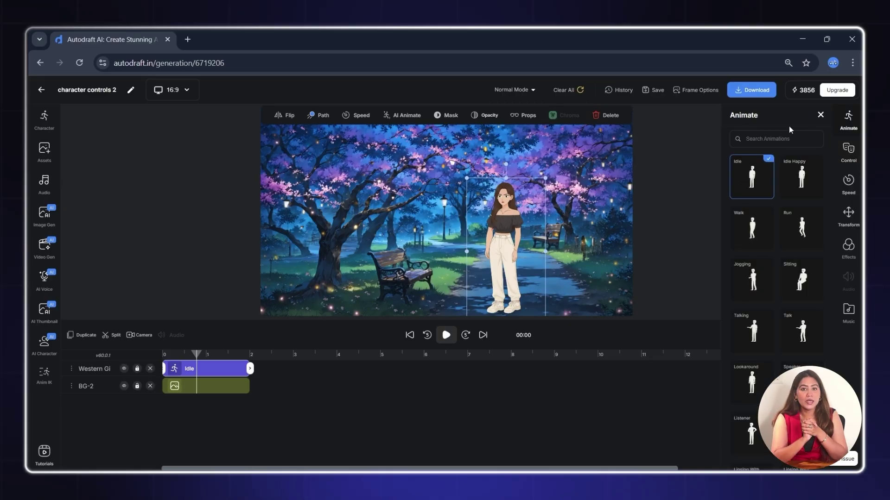
# Step: Set the girl's Speaking control to Yes and Eyeblink to Enable, apply the controls, and play the scene back
pyautogui.click(820, 115)
pyautogui.click(849, 160)
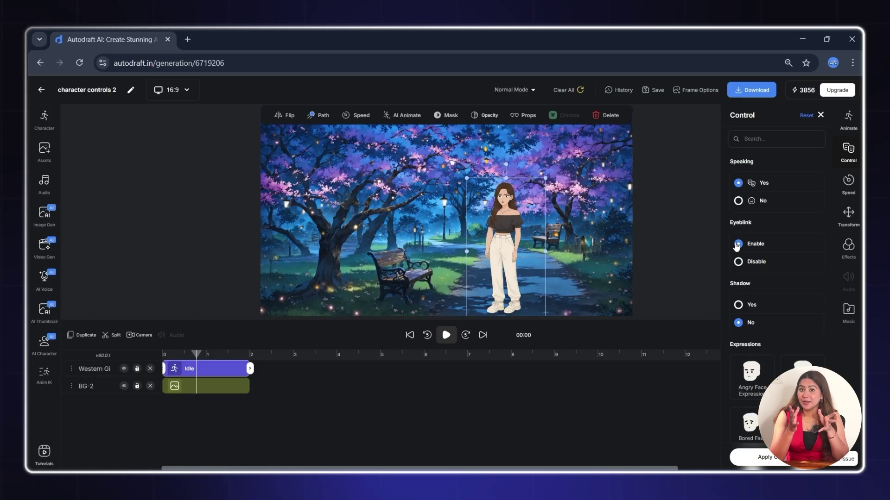
pyautogui.click(767, 459)
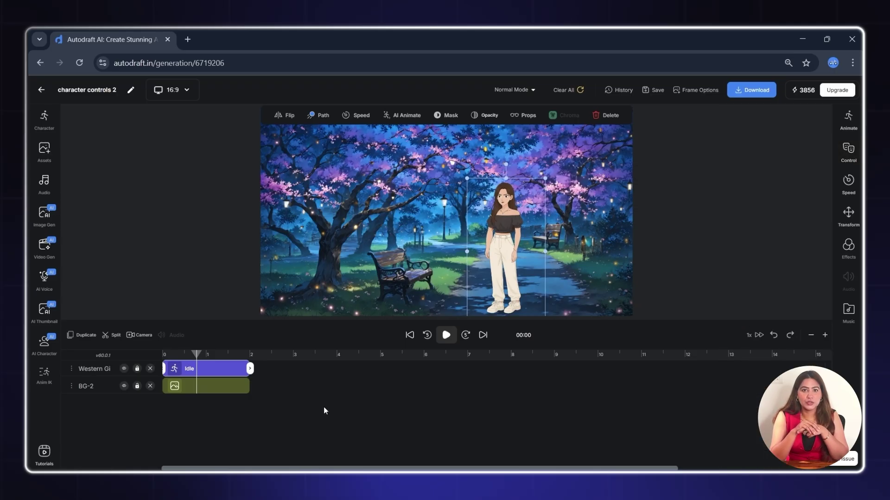
pyautogui.press('space')
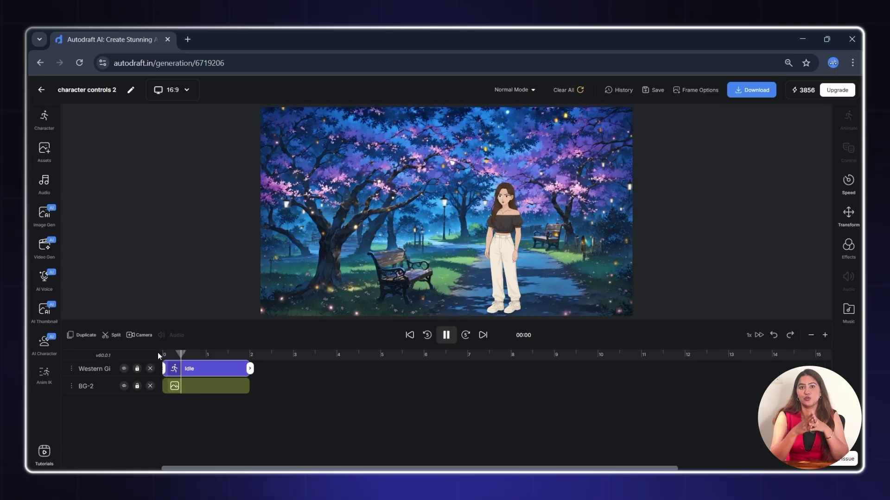
pyautogui.press('space')
# Step: Apply the Cheering Face Expression to the girl and preview the scene
pyautogui.click(850, 151)
pyautogui.scroll(-3, 774, 325)
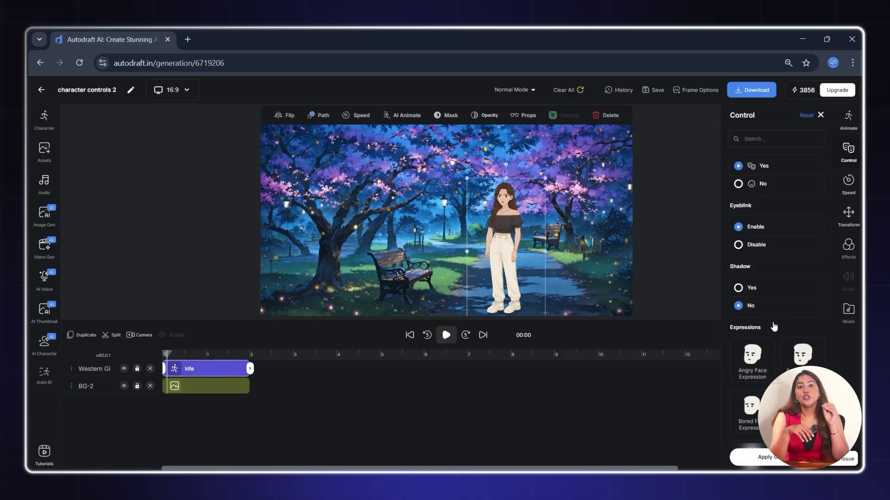
pyautogui.scroll(-2, 768, 324)
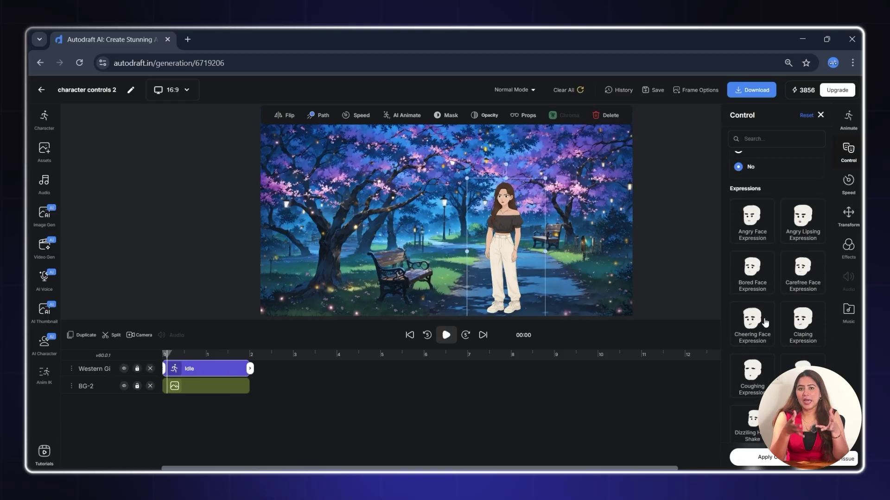
pyautogui.click(765, 320)
pyautogui.click(787, 458)
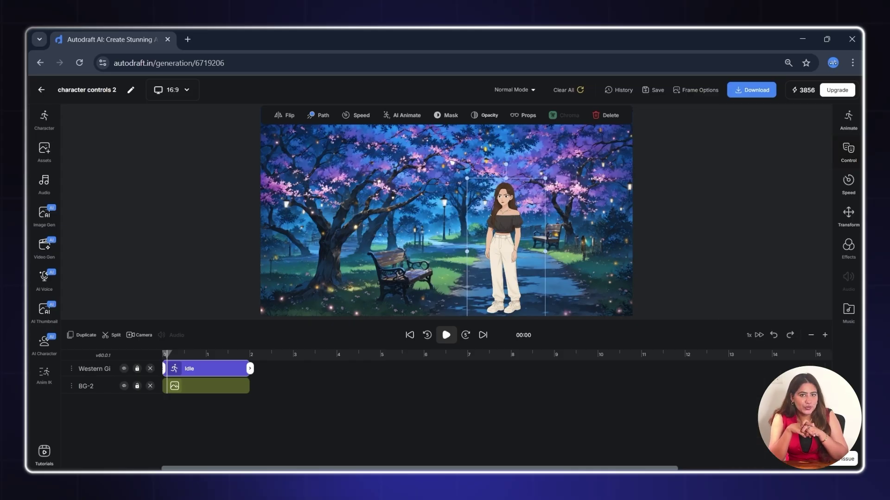
pyautogui.press('space')
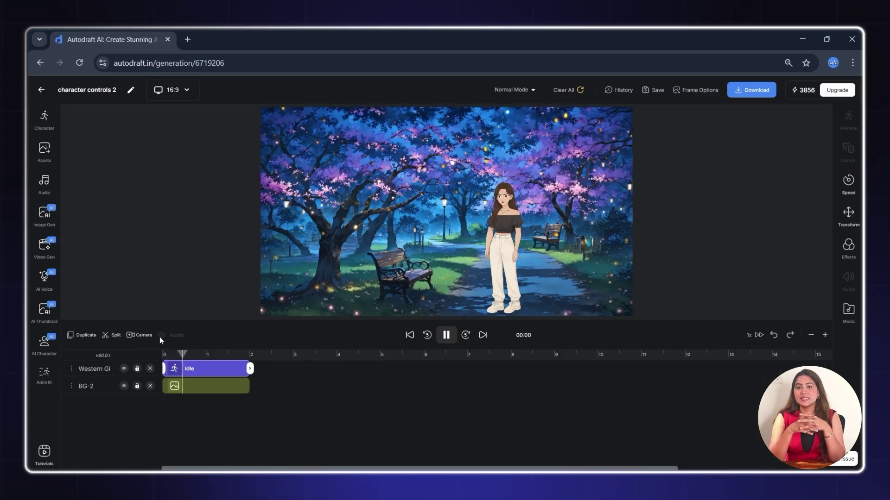
# Step: Extend the girl's Idle clip and the BG-2 background clip to about 7 seconds, and return the playhead near the start
pyautogui.moveTo(253, 371); pyautogui.dragTo(476, 368)
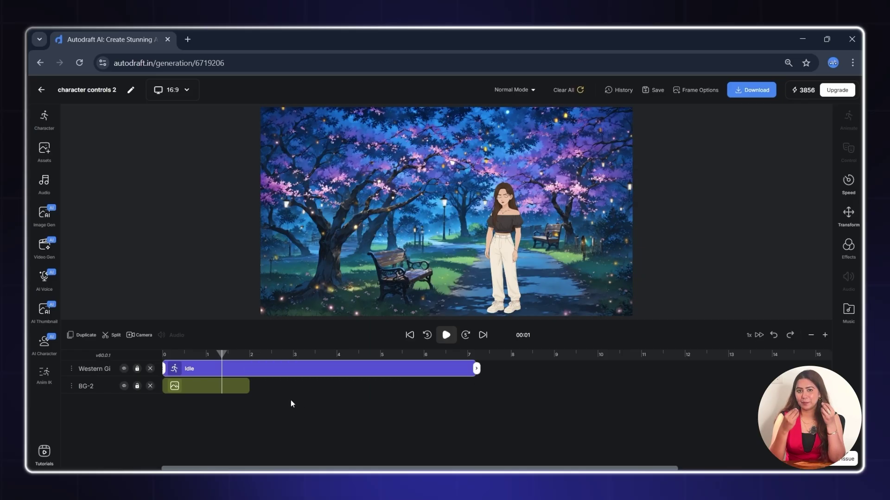
pyautogui.click(241, 388)
pyautogui.moveTo(248, 386); pyautogui.dragTo(463, 386)
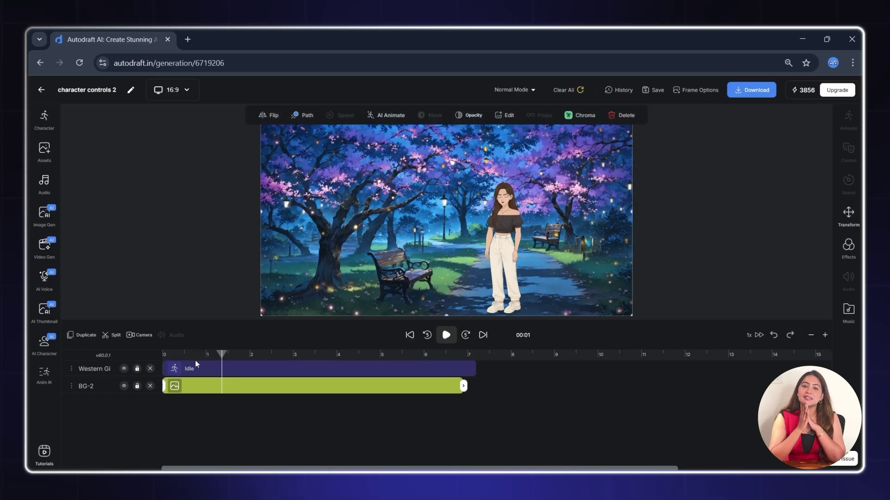
pyautogui.moveTo(186, 361); pyautogui.dragTo(172, 360)
# Step: Apply the Bye Bye Hand part to the girl's Idle clip and play it back
pyautogui.click(207, 368)
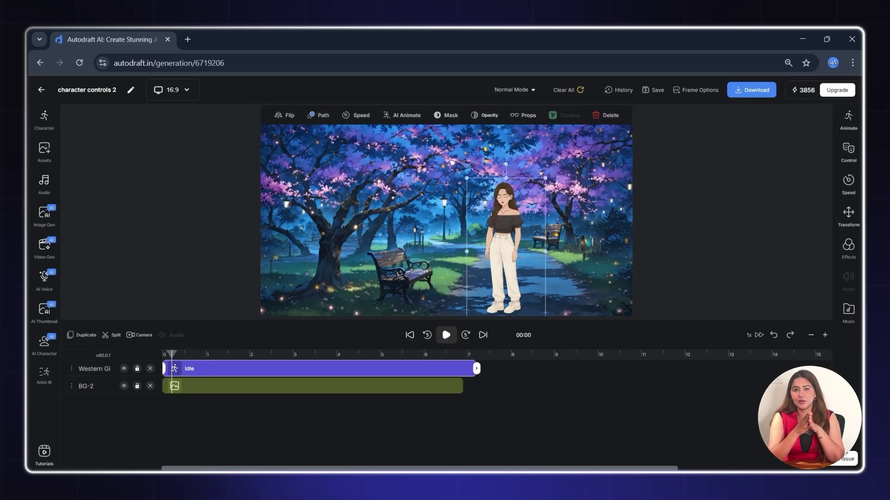
pyautogui.click(848, 151)
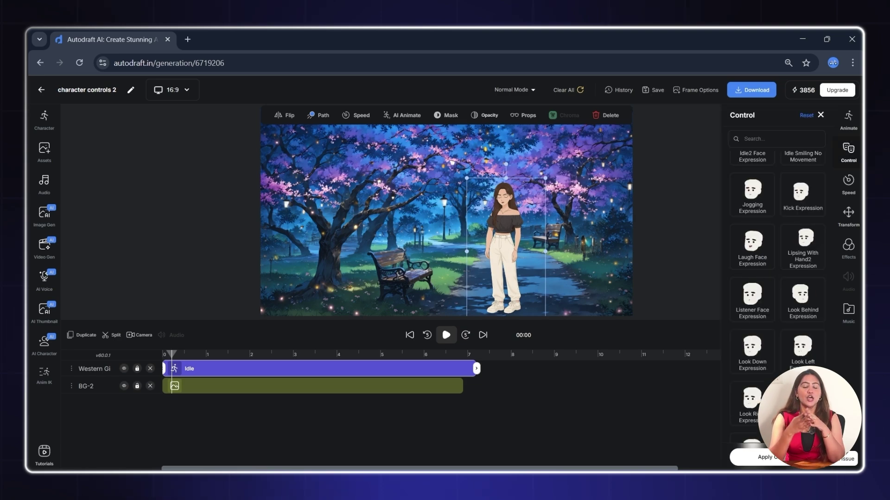
pyautogui.scroll(-10, 796, 323)
pyautogui.scroll(-5, 795, 319)
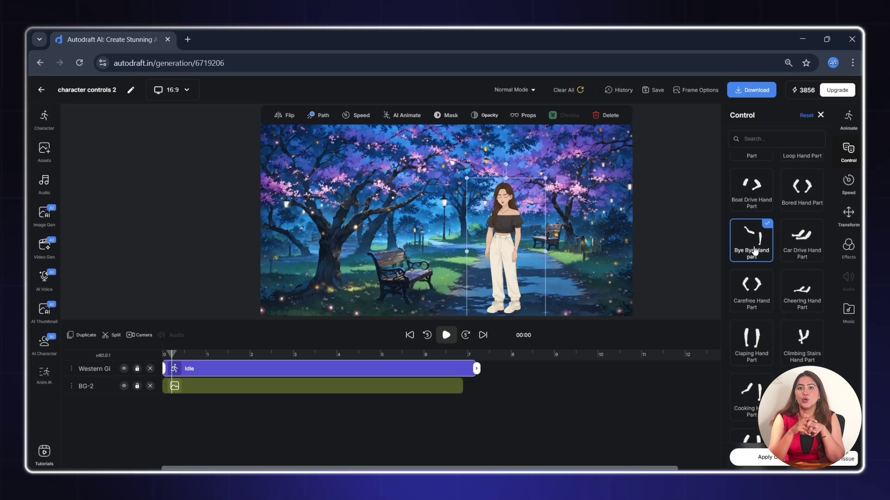
pyautogui.click(800, 249)
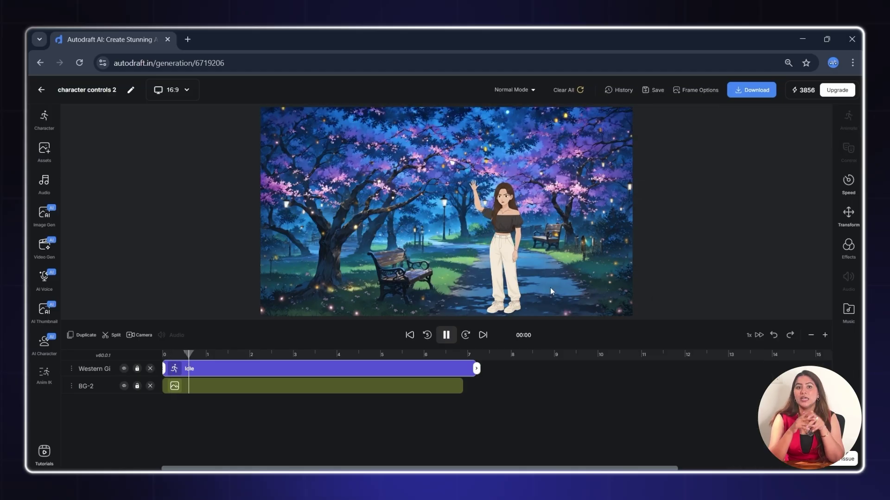
# Step: Apply a jumping leg part to the girl's clip and scrub the timeline to check the combined hand and leg motion
pyautogui.click(321, 373)
pyautogui.click(849, 150)
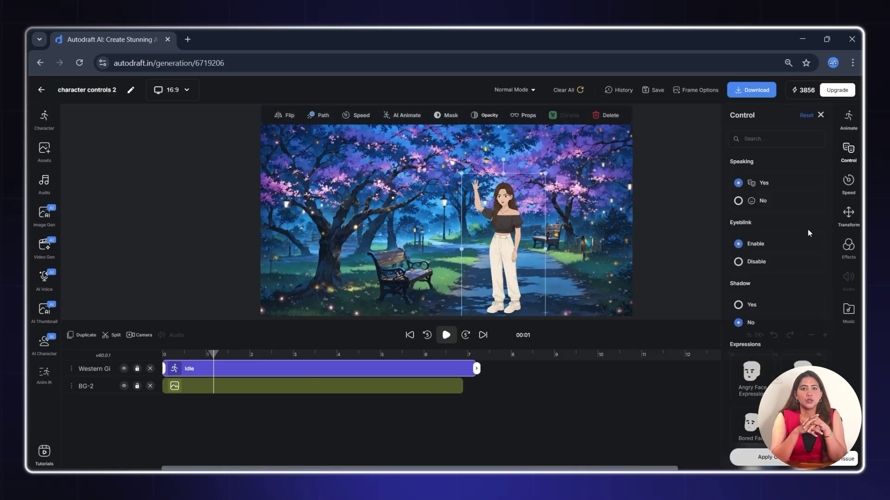
pyautogui.scroll(-10, 777, 287)
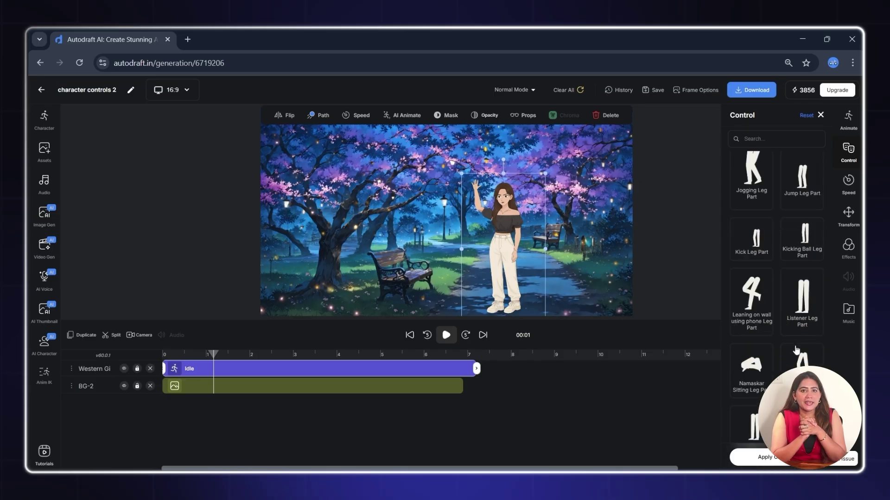
pyautogui.click(759, 235)
pyautogui.click(767, 458)
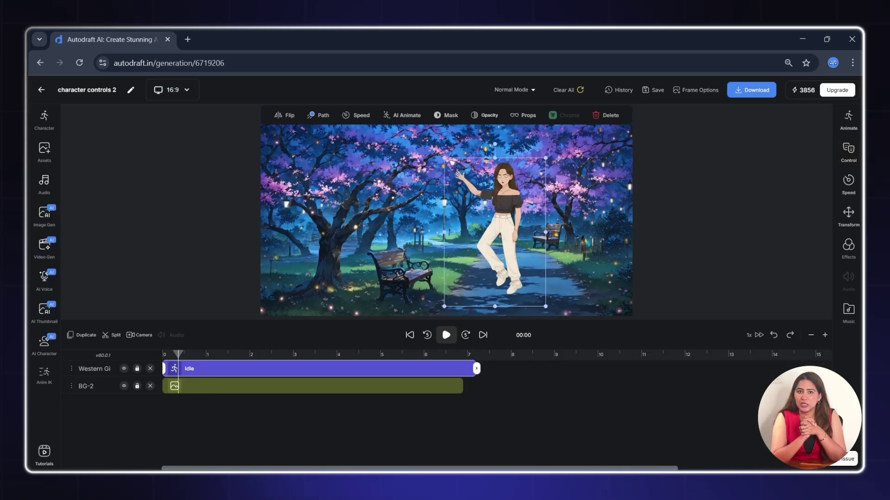
pyautogui.moveTo(174, 356); pyautogui.dragTo(263, 356)
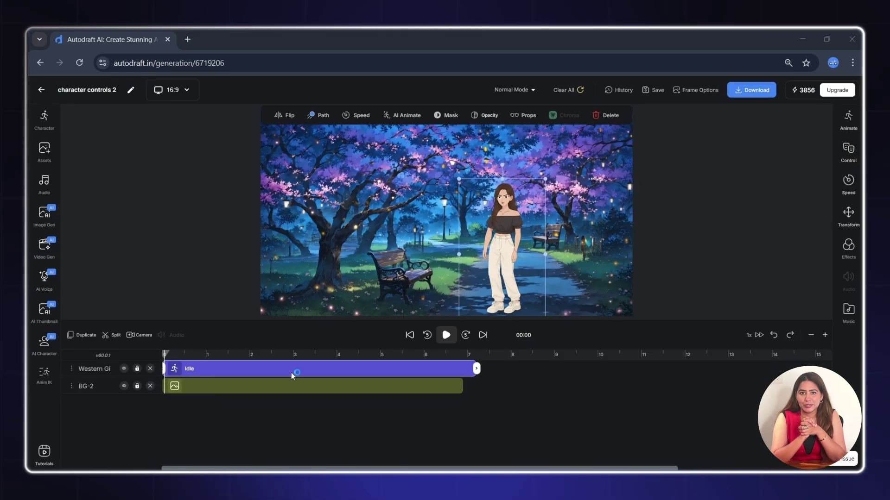
# Step: Add a leafy branch prop to the girl's left hand, adjust its position, angle and scale, and save the character
pyautogui.click(246, 371)
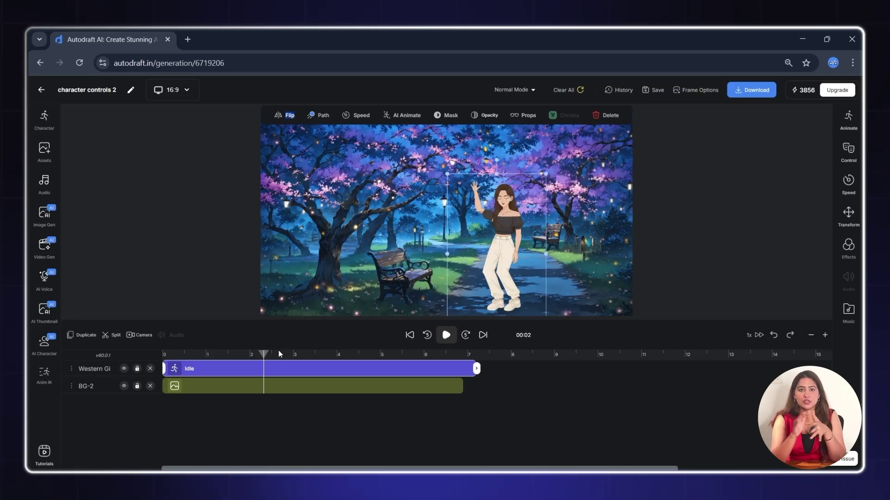
pyautogui.click(523, 115)
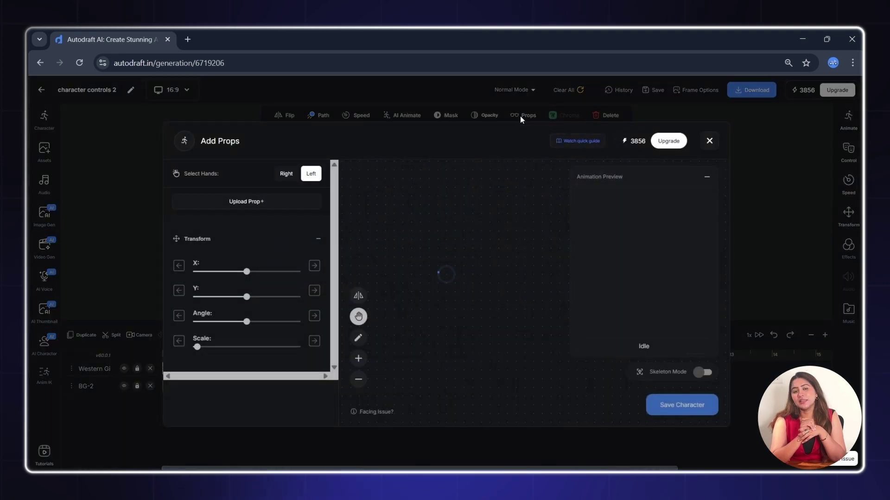
pyautogui.scroll(-3, 283, 320)
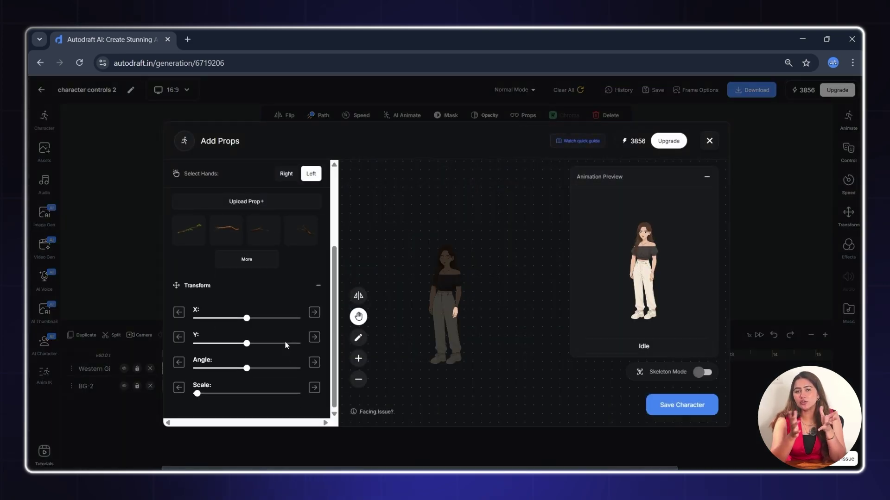
pyautogui.click(310, 278)
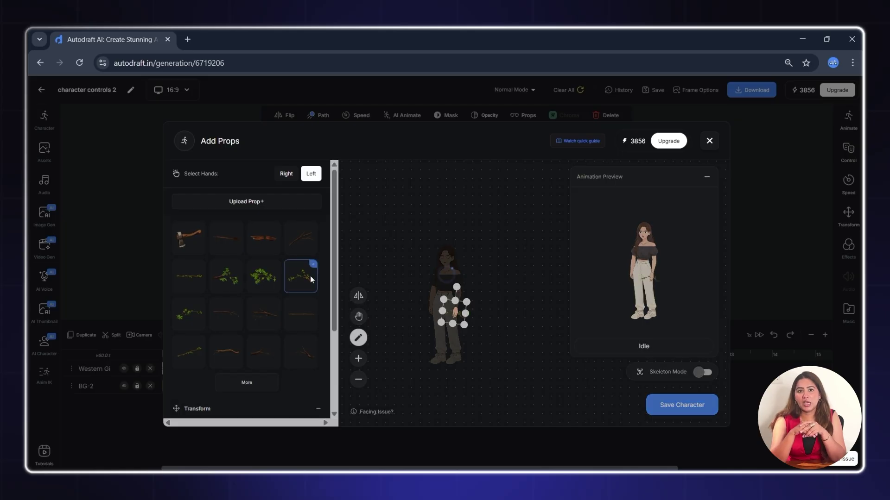
pyautogui.scroll(-3, 293, 397)
pyautogui.click(200, 393)
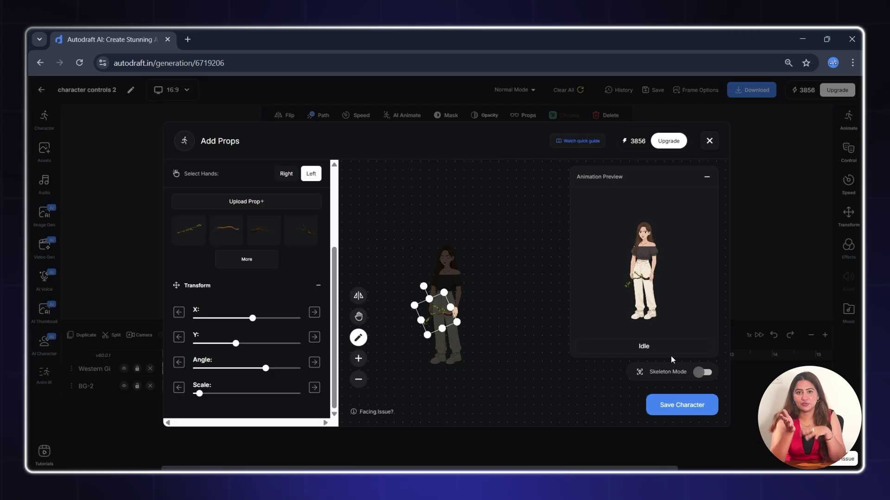
pyautogui.click(683, 403)
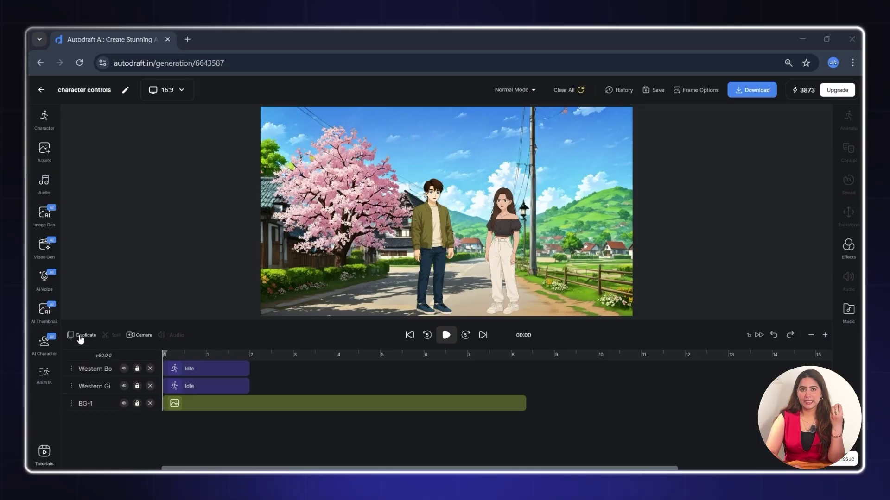
# Step: Add a camera to the blossom street scene, framing A around nearly the whole scene and B more tightly around both characters
pyautogui.click(193, 374)
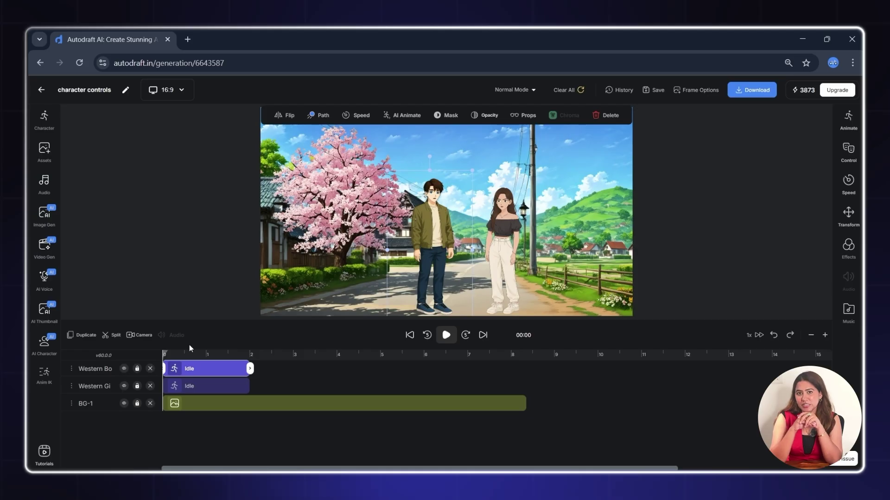
pyautogui.click(139, 335)
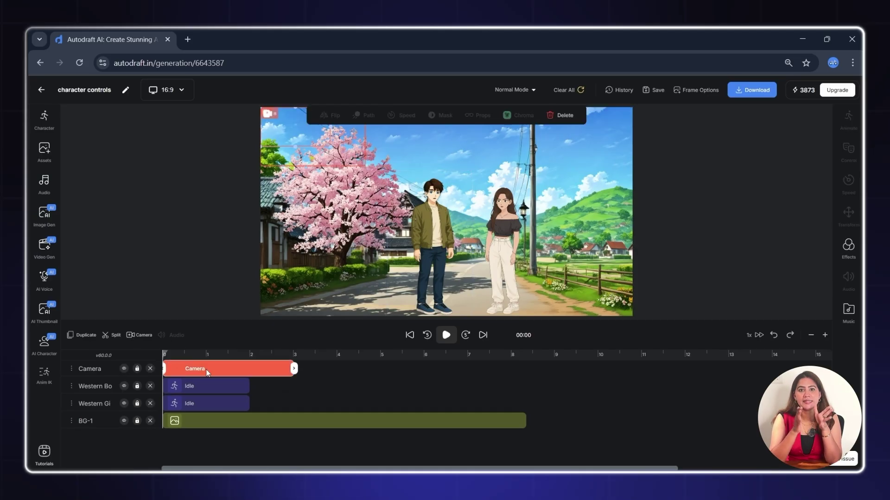
pyautogui.moveTo(518, 171); pyautogui.dragTo(472, 218)
pyautogui.moveTo(575, 159); pyautogui.dragTo(631, 126)
pyautogui.moveTo(491, 200); pyautogui.dragTo(478, 227)
pyautogui.moveTo(585, 166); pyautogui.dragTo(610, 151)
pyautogui.moveTo(325, 244); pyautogui.dragTo(481, 233)
pyautogui.moveTo(446, 213); pyautogui.dragTo(275, 121)
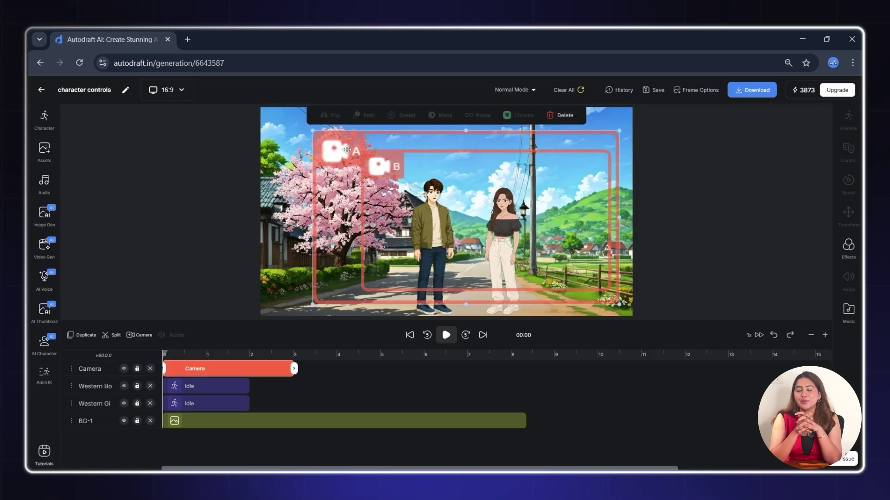
# Step: Extend the Western Boy's Idle clip to about 10 seconds on the timeline
pyautogui.click(210, 388)
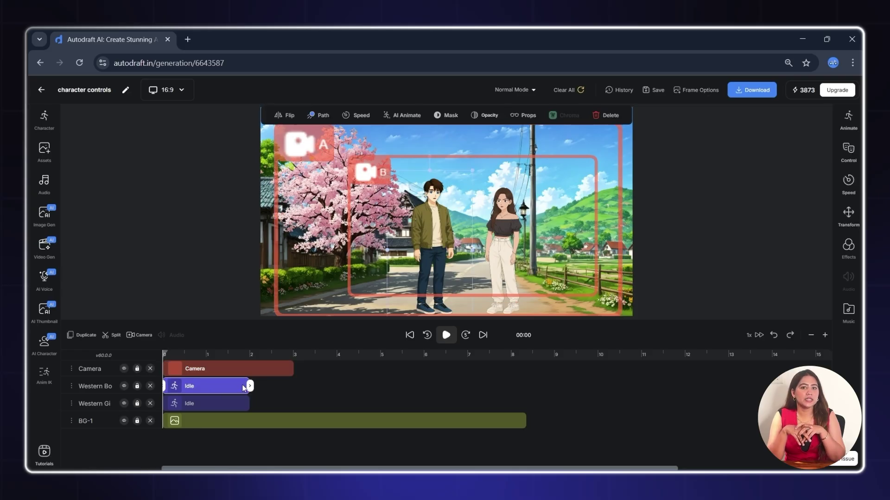
pyautogui.click(256, 388)
pyautogui.moveTo(253, 387); pyautogui.dragTo(604, 375)
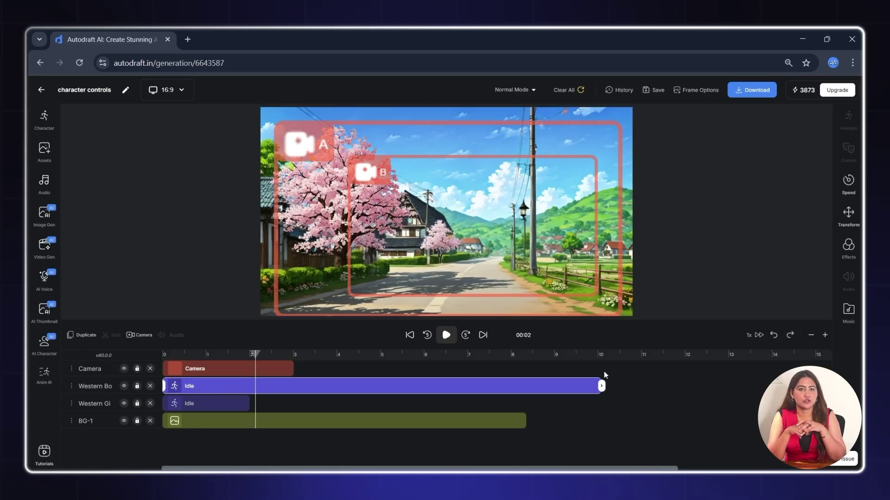
# Step: Extend the background, Western Girl and Camera clips to about 10 seconds on the timeline
pyautogui.click(503, 422)
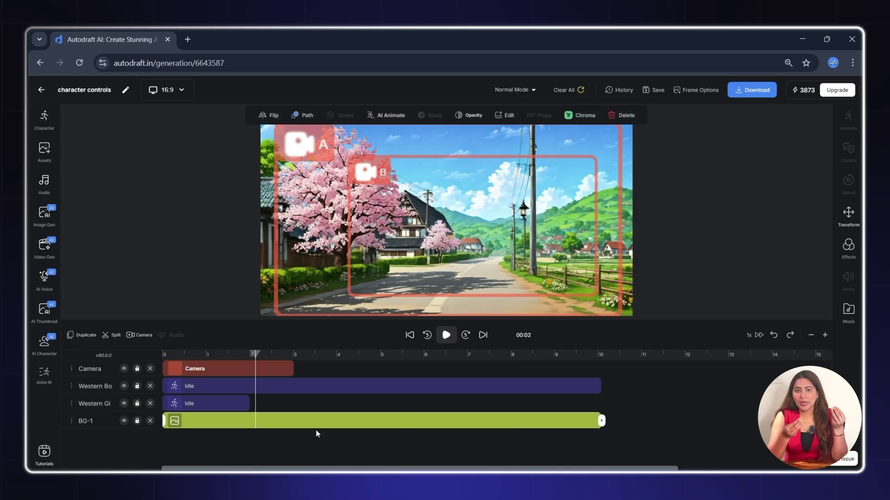
pyautogui.moveTo(247, 404); pyautogui.dragTo(601, 412)
pyautogui.click(285, 370)
pyautogui.moveTo(292, 369)
pyautogui.mouseDown()
pyautogui.moveTo(627, 362)
pyautogui.moveTo(601, 367)
pyautogui.mouseUp()
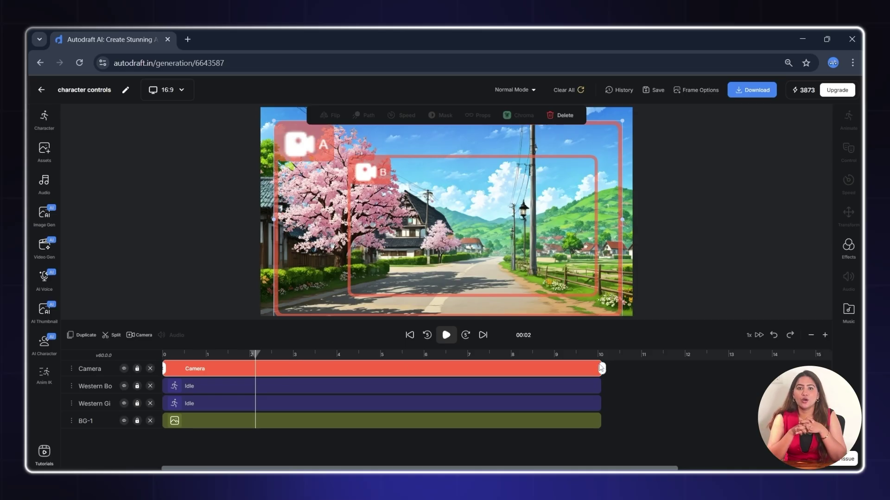
# Step: Split both characters' Idle clips at the 5-second mark
pyautogui.click(380, 356)
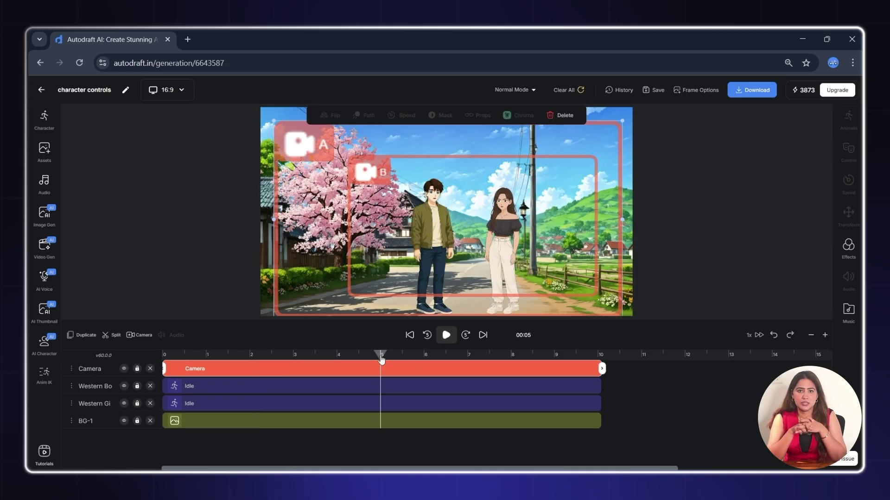
pyautogui.click(392, 383)
pyautogui.click(113, 335)
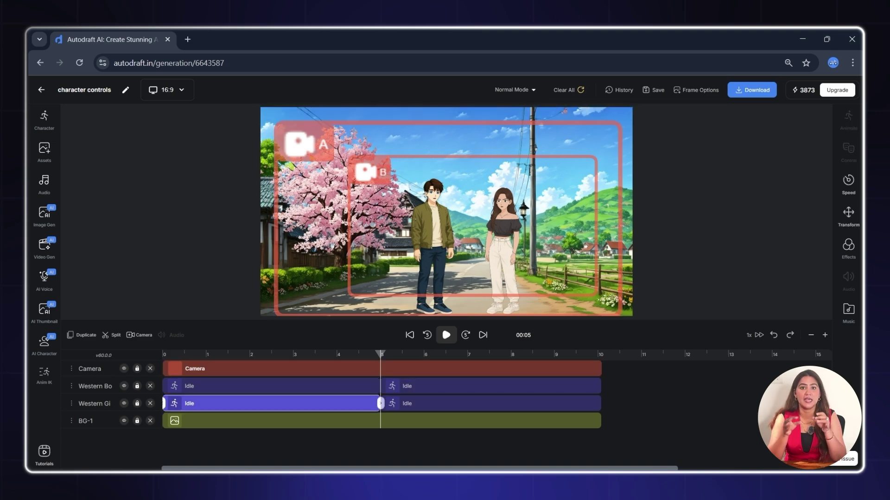
# Step: Enable speaking and choose the Cheering Face Expression for the boy's first Idle clip
pyautogui.click(298, 387)
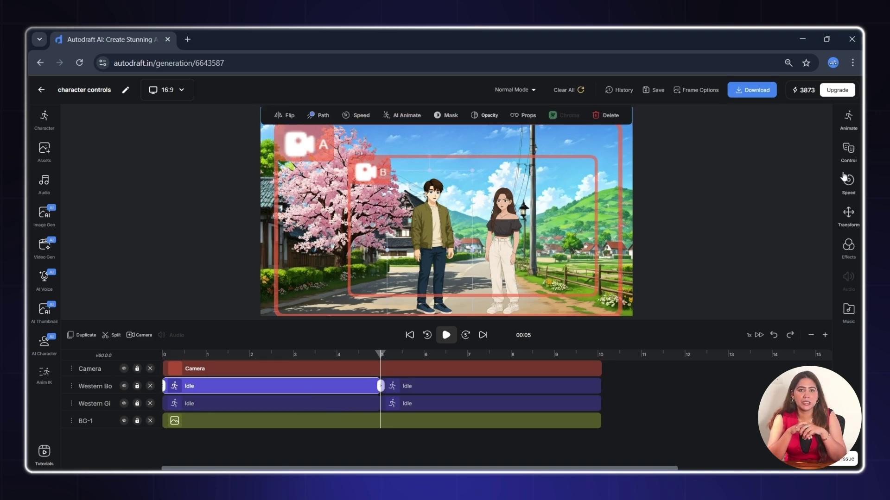
pyautogui.click(842, 157)
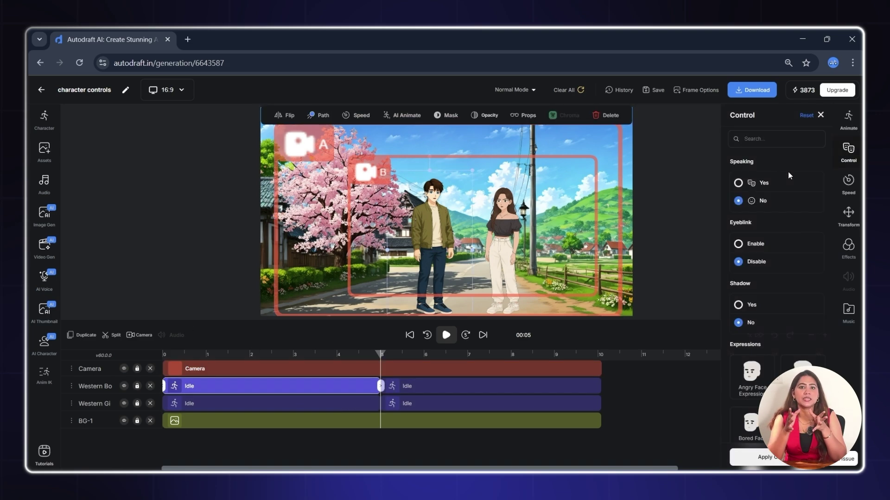
pyautogui.click(759, 185)
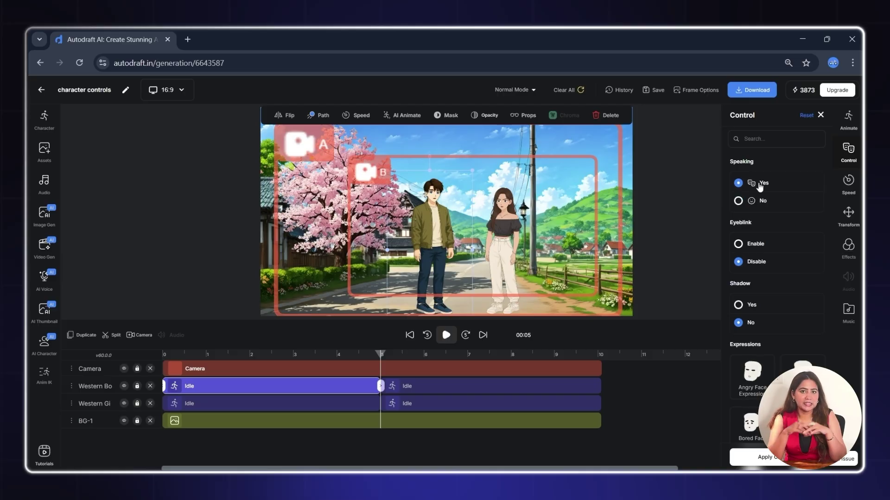
pyautogui.scroll(-5, 782, 323)
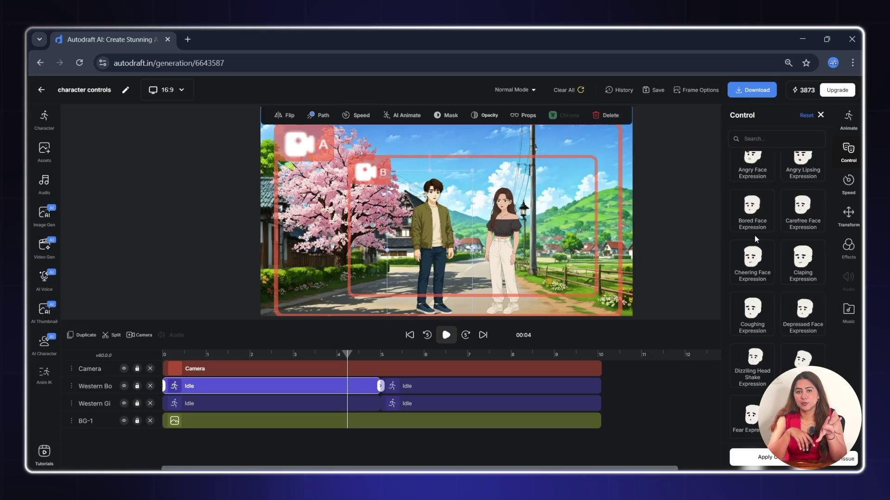
pyautogui.click(752, 257)
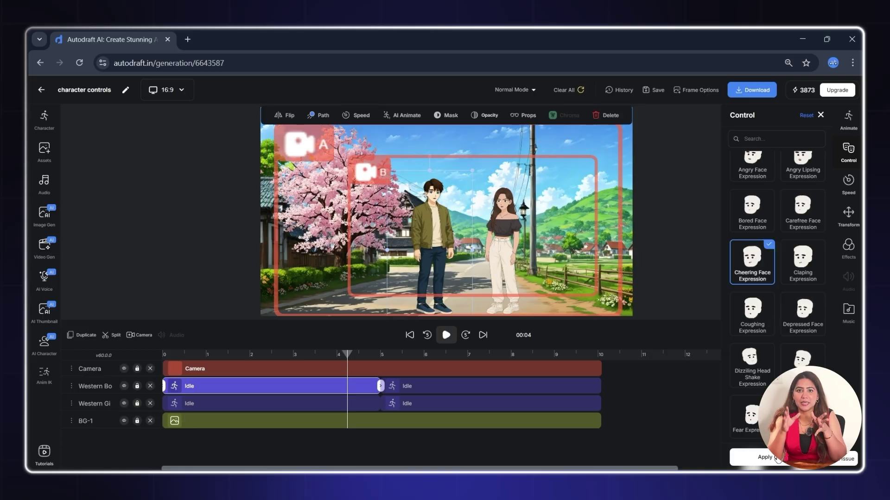
# Step: Apply the Angry Lipsing Expression to the girl's second Idle clip and play the scene from the start
pyautogui.moveTo(348, 355); pyautogui.dragTo(399, 355)
pyautogui.click(410, 403)
pyautogui.click(847, 150)
pyautogui.scroll(-2, 782, 347)
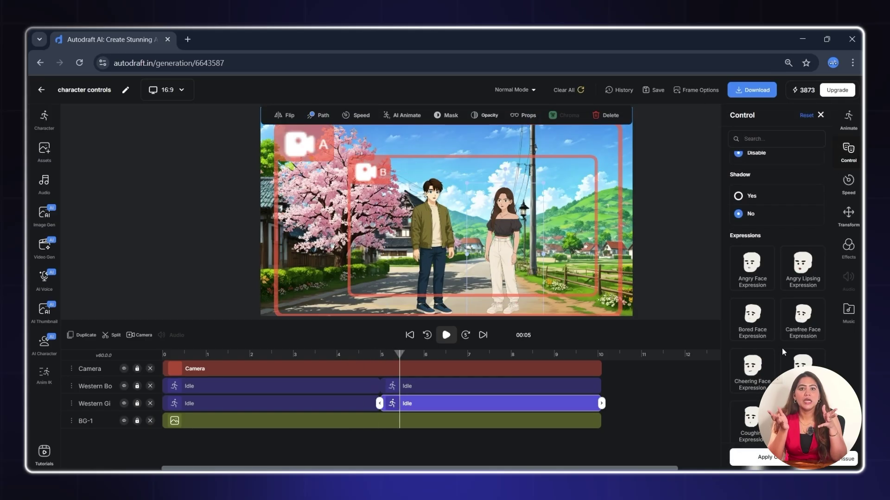
pyautogui.click(806, 271)
pyautogui.click(772, 464)
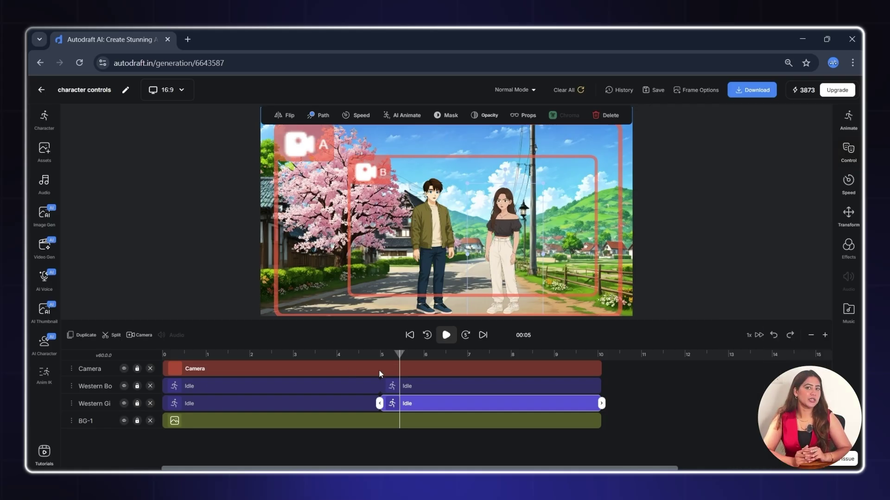
pyautogui.click(212, 354)
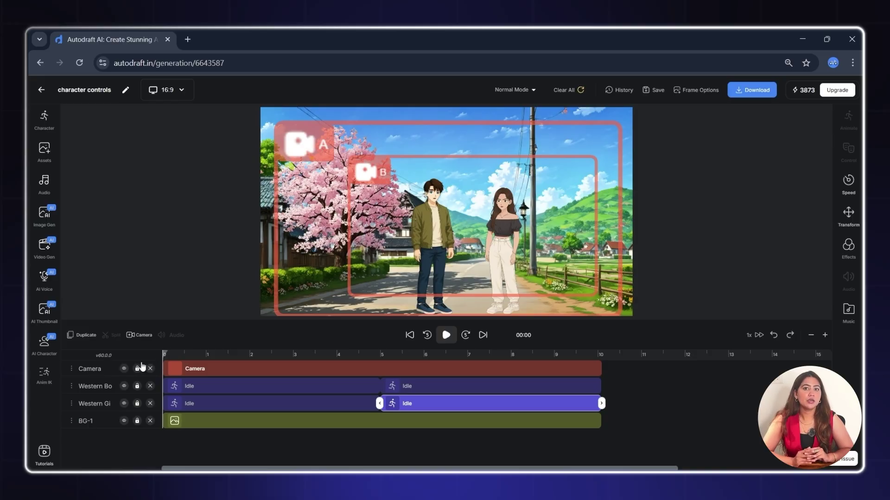
pyautogui.press('space')
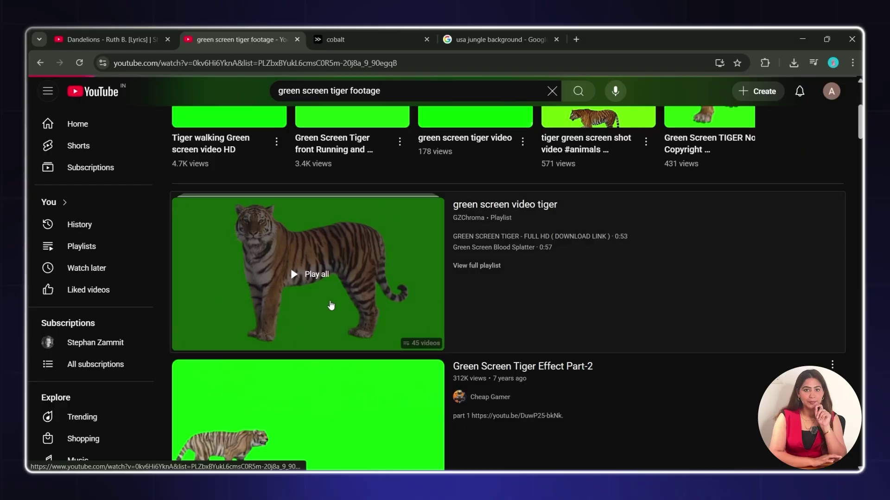
# Step: Open the green screen video tiger playlist on YouTube, and upload the green screen tiger jump video into the Autodraft project
pyautogui.click(330, 304)
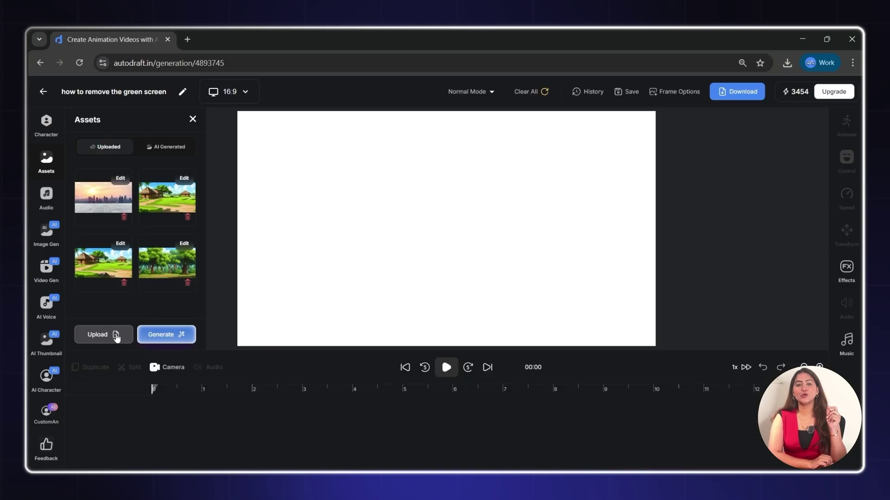
pyautogui.click(116, 337)
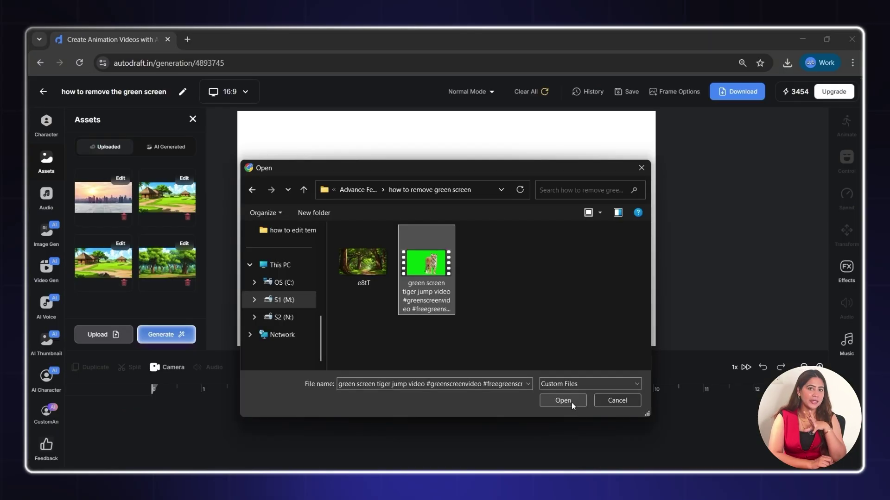
pyautogui.click(571, 402)
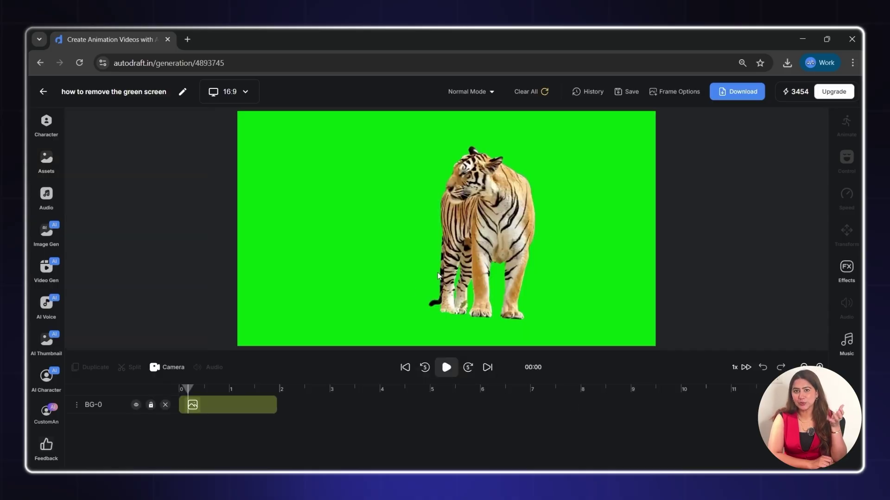
pyautogui.click(520, 238)
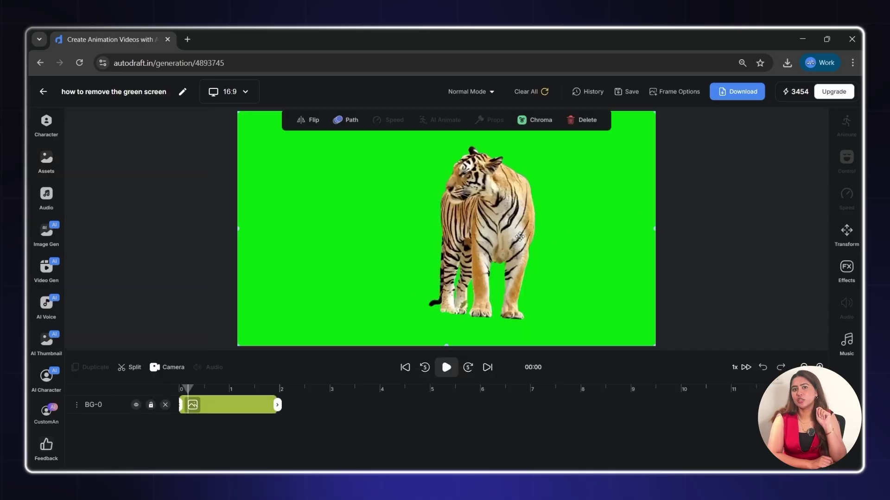
# Step: Add the Kids Boy 6 character with the Fear animation and place him to the right of the tiger
pyautogui.click(84, 155)
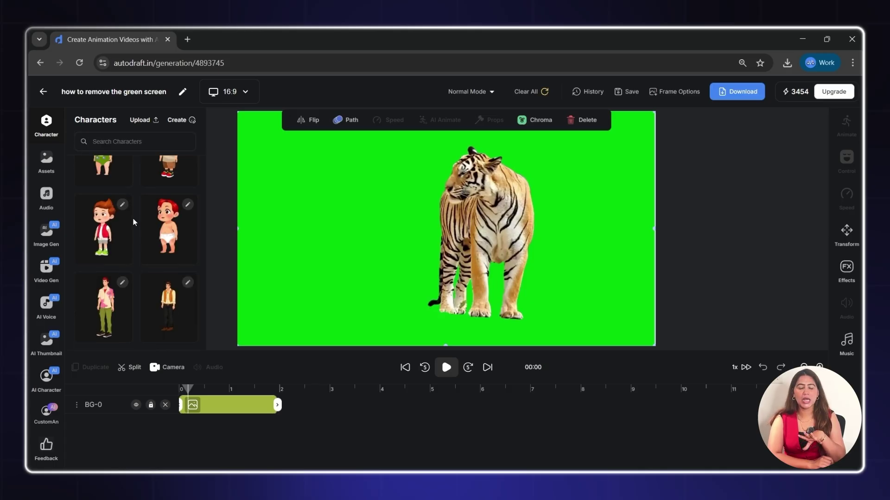
pyautogui.click(153, 201)
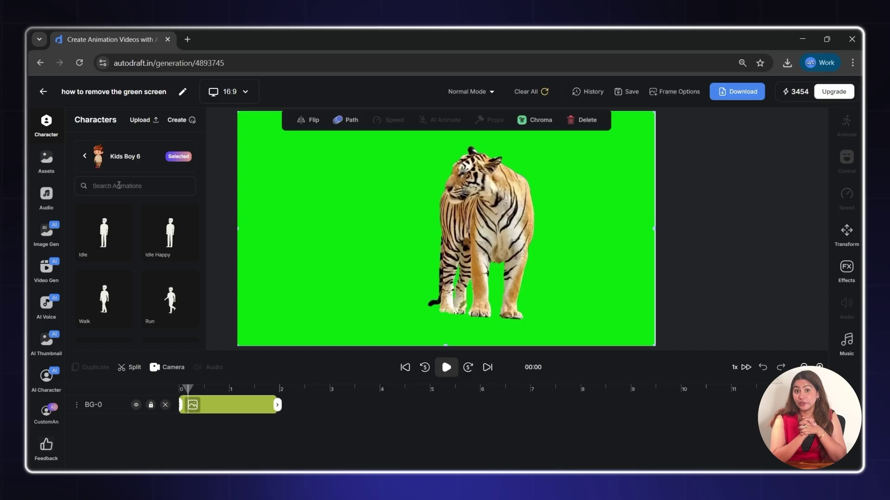
pyautogui.click(106, 238)
pyautogui.moveTo(436, 213); pyautogui.dragTo(602, 318)
# Step: Shift the tiger clip away from the boy and remove its green background with Chroma
pyautogui.click(447, 215)
pyautogui.moveTo(447, 216)
pyautogui.mouseDown()
pyautogui.moveTo(401, 215)
pyautogui.moveTo(496, 216)
pyautogui.moveTo(460, 219)
pyautogui.mouseUp()
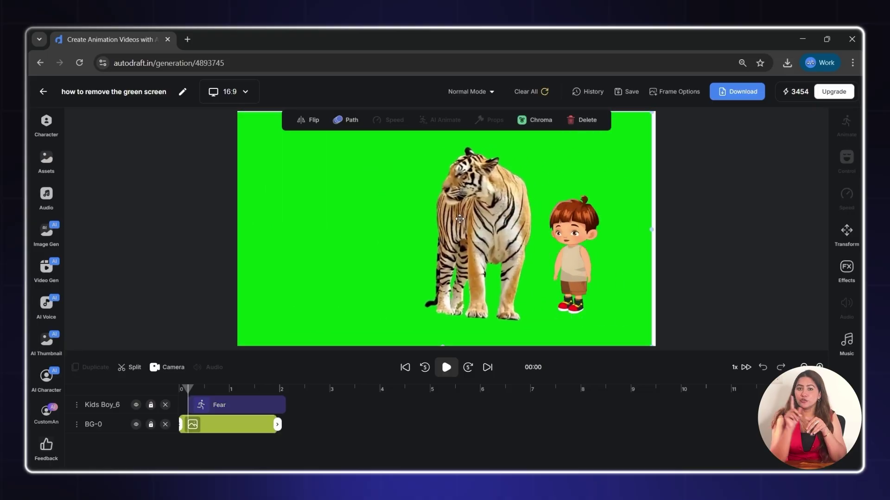
pyautogui.click(535, 120)
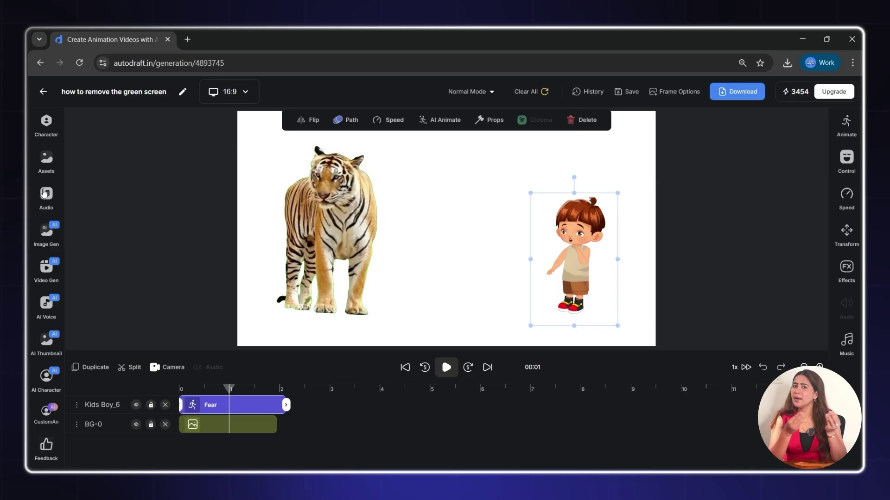
# Step: Upload the forest image e8tT from the how to remove green screen folder into the scene
pyautogui.click(46, 160)
pyautogui.scroll(-2, 132, 269)
pyautogui.scroll(2, 116, 260)
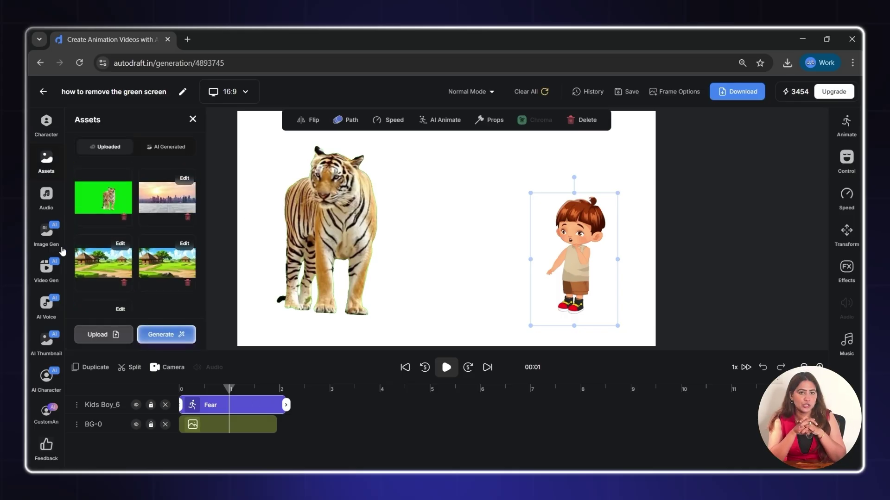
pyautogui.click(113, 335)
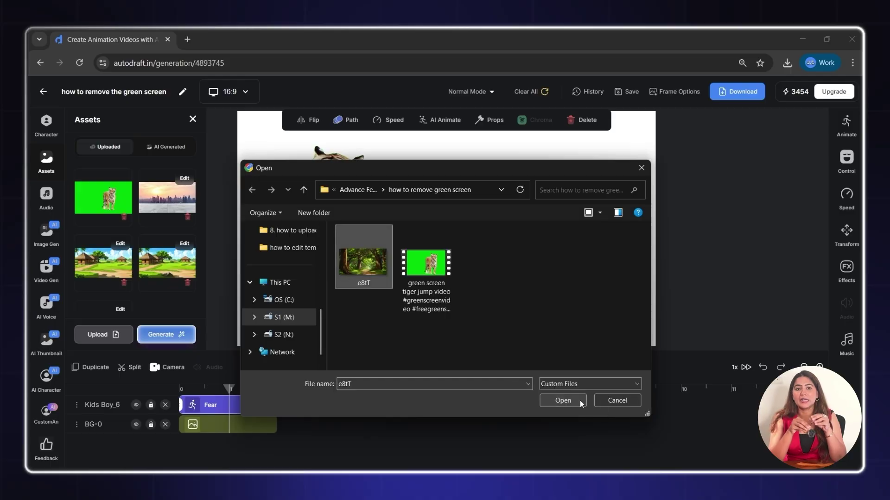
pyautogui.click(580, 402)
pyautogui.click(469, 165)
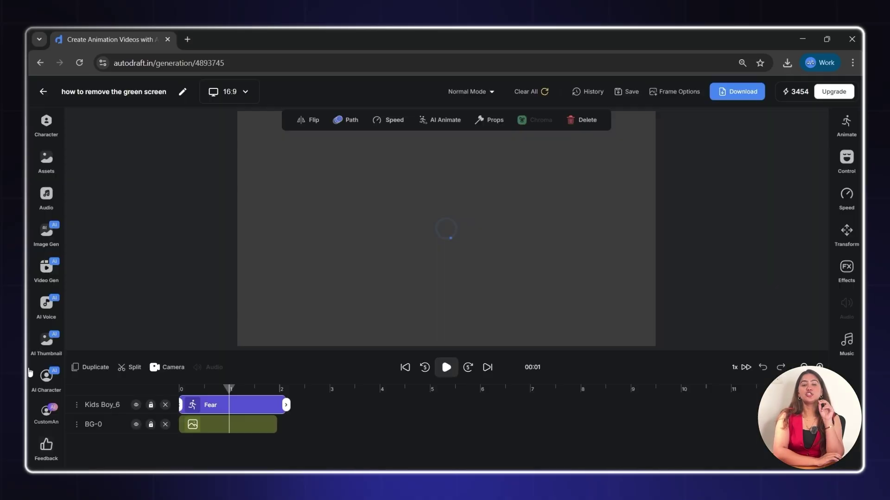
# Step: Layer the forest image behind the tiger and boy, fit it to the whole frame, and play the scene
pyautogui.click(183, 428)
pyautogui.click(185, 444)
pyautogui.click(184, 425)
pyautogui.click(651, 345)
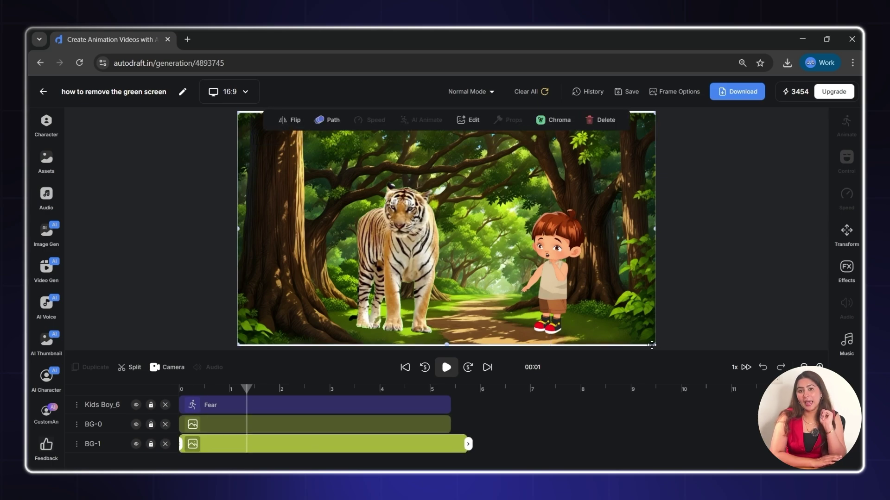
pyautogui.press('space')
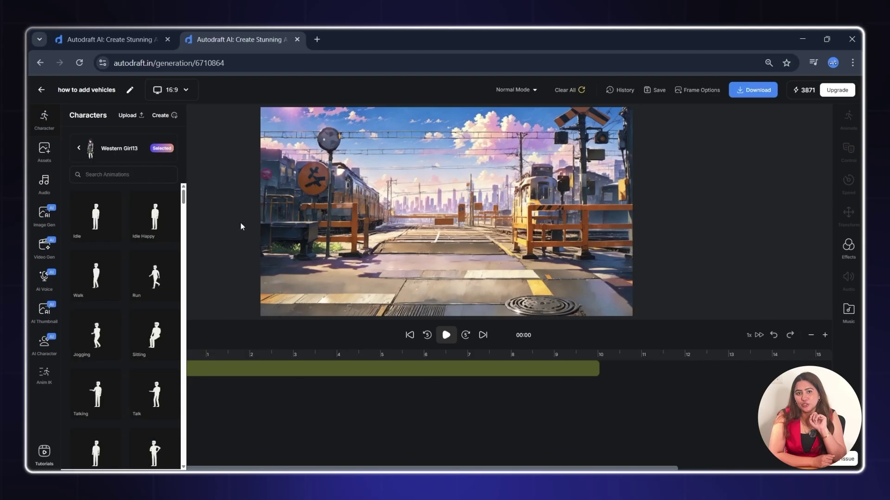
# Step: Search the characters for "vehicle" and add the Police Car with the Drive animation to the railway crossing scene
pyautogui.click(78, 149)
pyautogui.write('vehicle')
pyautogui.click(93, 432)
pyautogui.click(96, 216)
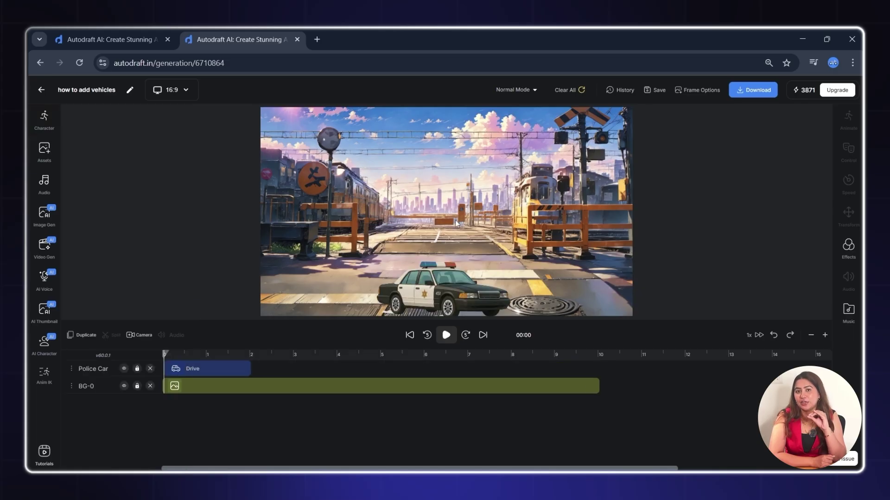
# Step: Reposition and enlarge the police car on the road, and extend its Drive clip to nearly 10 seconds
pyautogui.moveTo(444, 291); pyautogui.dragTo(411, 288)
pyautogui.moveTo(480, 257); pyautogui.dragTo(532, 237)
pyautogui.moveTo(251, 368); pyautogui.dragTo(591, 368)
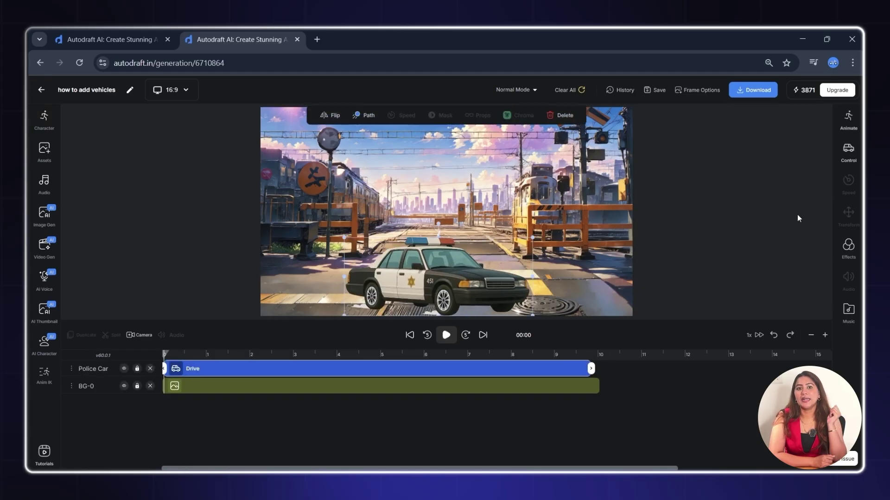
# Step: Seat a driver with the Car Drive animation and a blonde woman with Idle Happy as front passenger in the police car
pyautogui.click(849, 152)
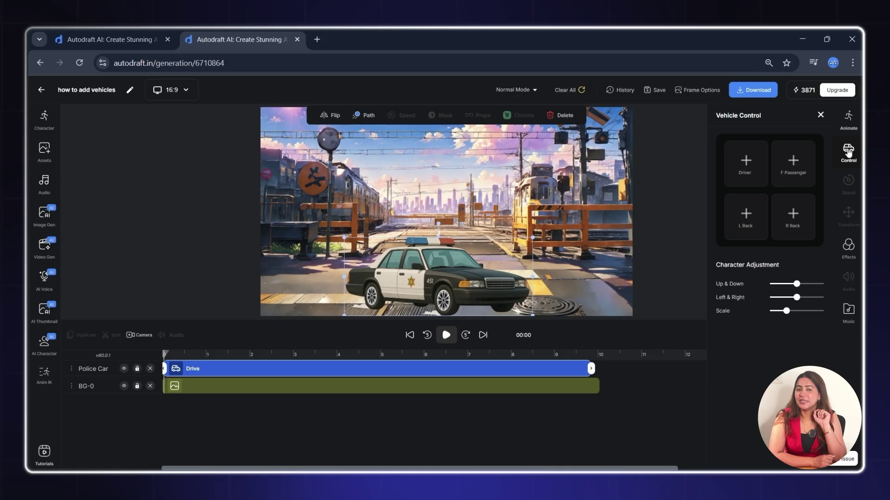
pyautogui.click(746, 163)
pyautogui.click(737, 290)
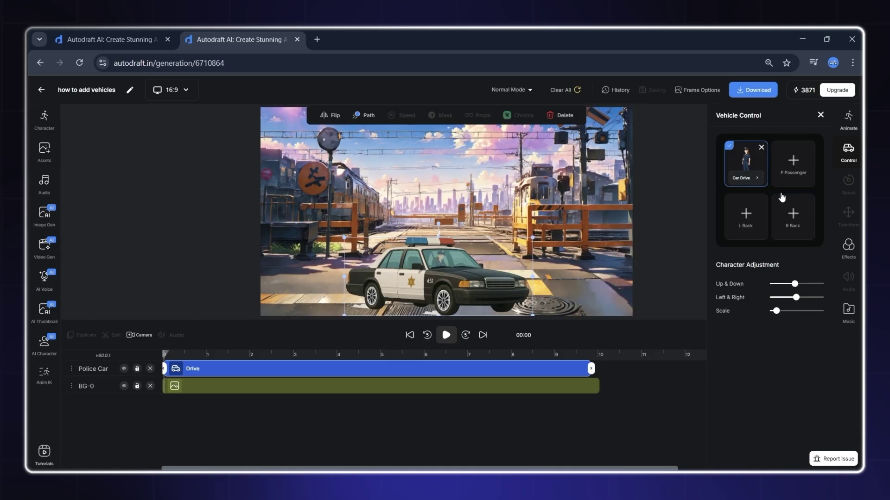
pyautogui.click(796, 231)
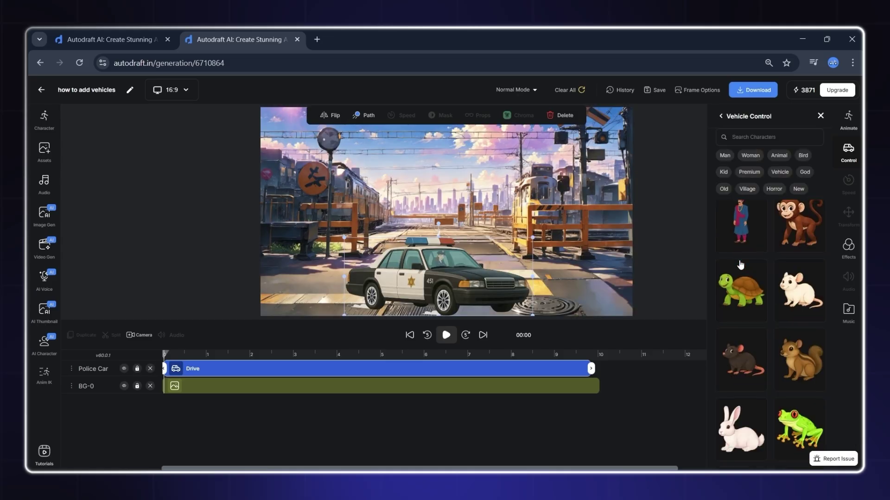
pyautogui.click(806, 234)
pyautogui.click(806, 234)
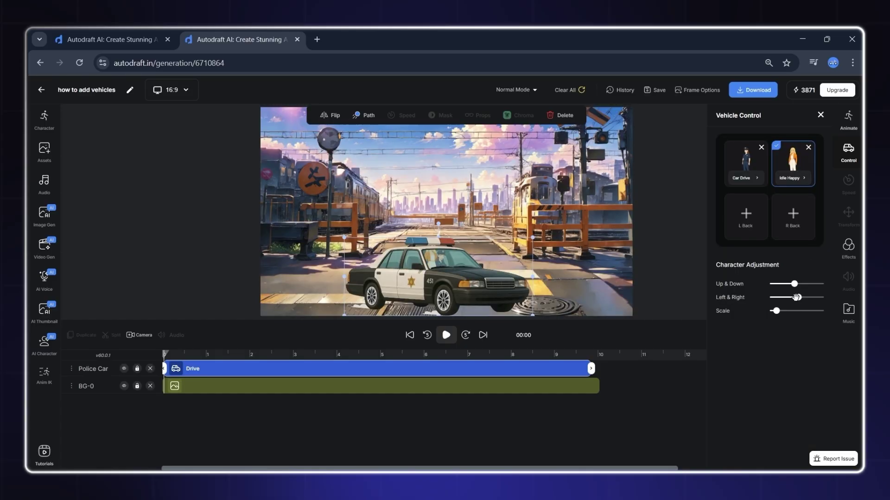
# Step: Seat an Idle character in the left back seat and the purple-dressed woman with Idle Happy in the right back seat
pyautogui.click(746, 218)
pyautogui.click(776, 260)
pyautogui.click(802, 218)
pyautogui.scroll(-10, 803, 223)
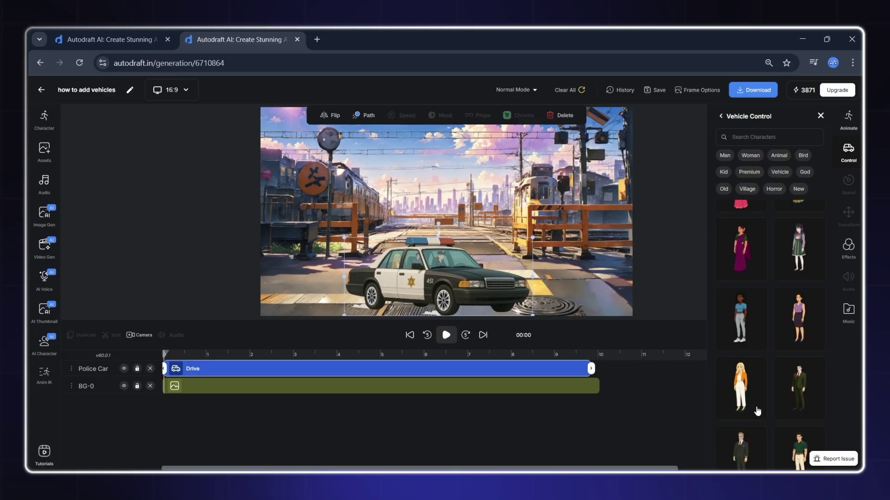
pyautogui.click(806, 321)
pyautogui.click(783, 229)
# Step: Shorten the Drive clip to about 5 seconds, and shrink the police car into the lower-left corner of the street scene
pyautogui.moveTo(591, 369); pyautogui.dragTo(384, 369)
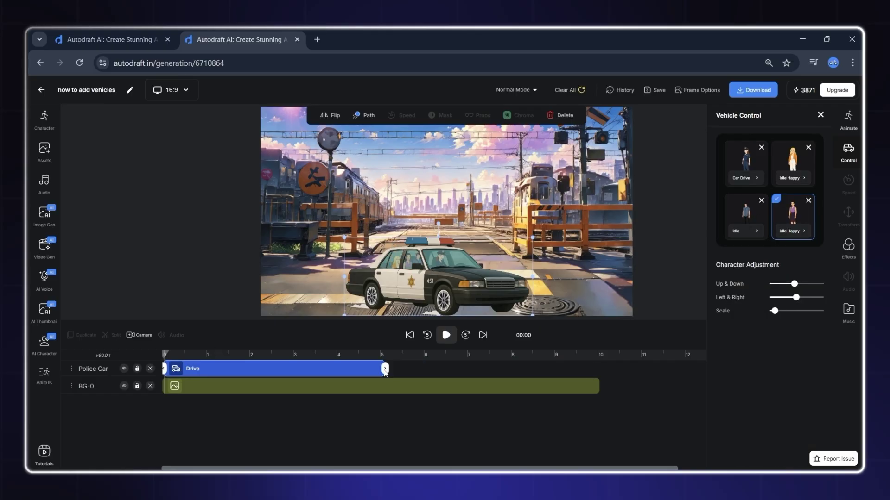
pyautogui.moveTo(414, 283); pyautogui.dragTo(345, 283)
pyautogui.moveTo(463, 237); pyautogui.dragTo(387, 269)
pyautogui.moveTo(327, 293); pyautogui.dragTo(305, 294)
# Step: Add a motion path for the police car from the street's left side to its right edge
pyautogui.click(364, 116)
pyautogui.click(468, 276)
pyautogui.moveTo(512, 274); pyautogui.dragTo(625, 289)
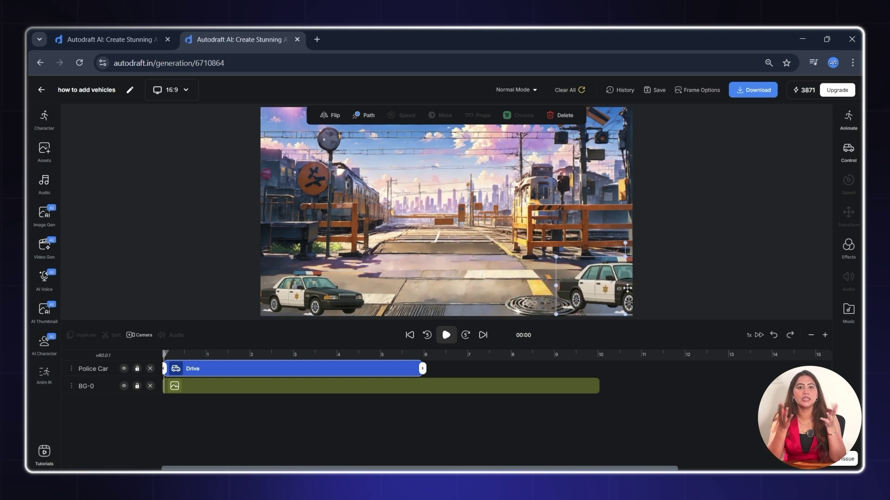
# Step: Extend the police car's Drive clip to about 7 seconds and play the scene
pyautogui.moveTo(422, 368); pyautogui.dragTo(471, 368)
pyautogui.click(446, 335)
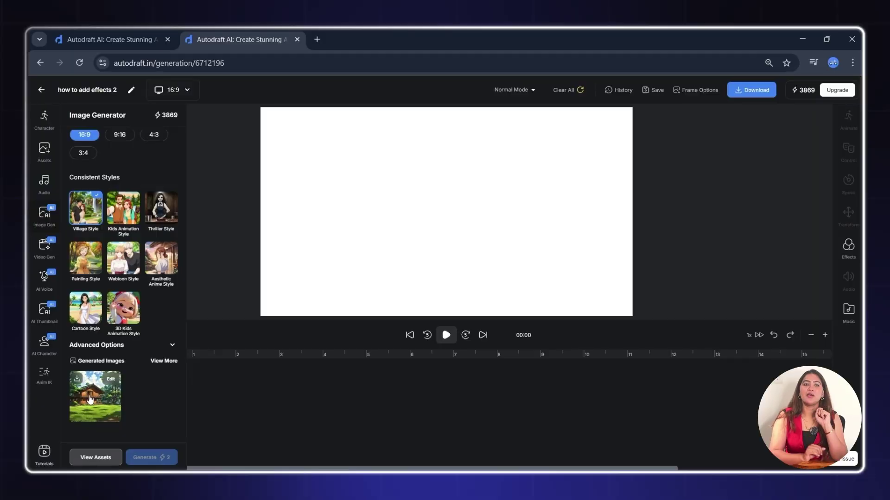
# Step: Use the generated wooden house image as the background for about 12 seconds, and place the blue-gowned queen on the lawn's right side
pyautogui.click(90, 400)
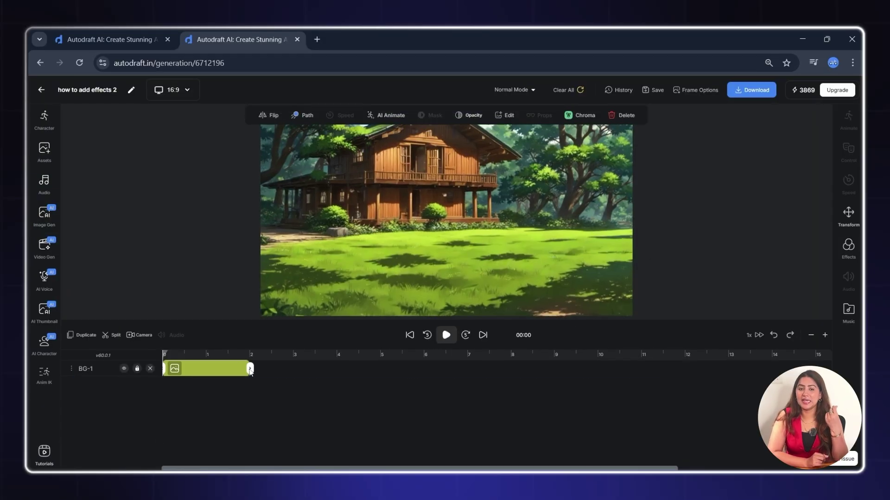
pyautogui.click(848, 247)
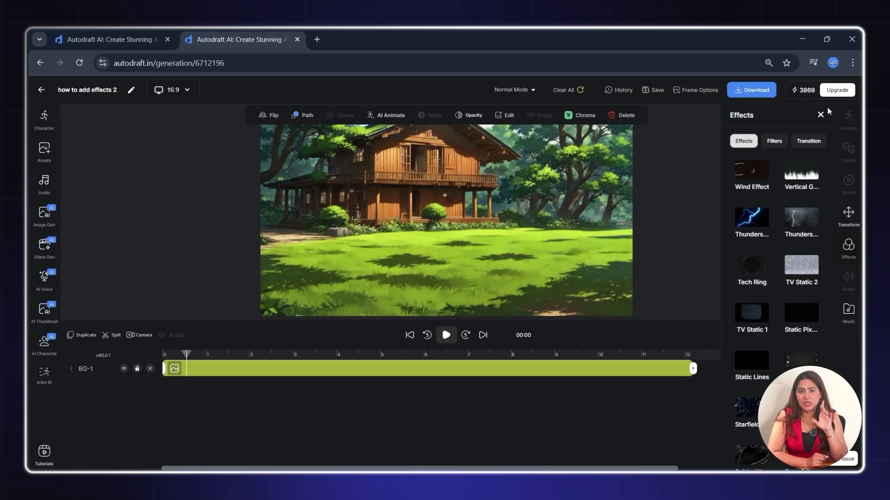
pyautogui.click(50, 122)
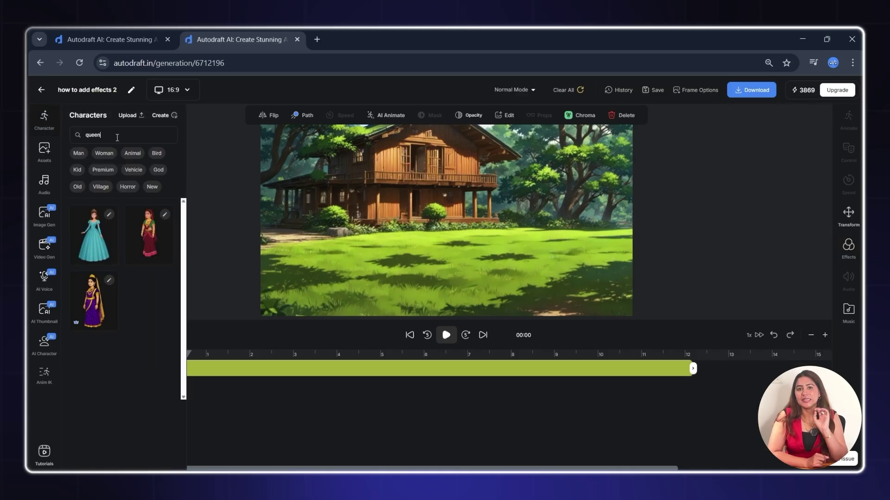
pyautogui.click(96, 217)
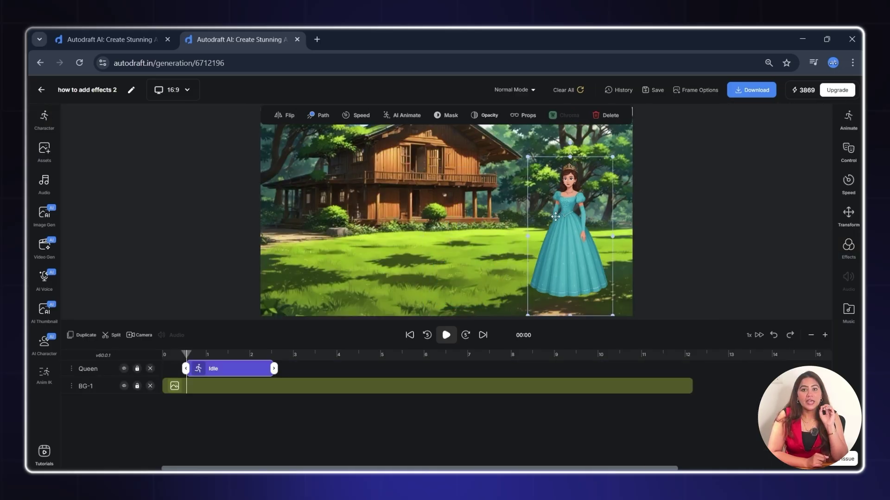
pyautogui.moveTo(595, 172); pyautogui.dragTo(594, 175)
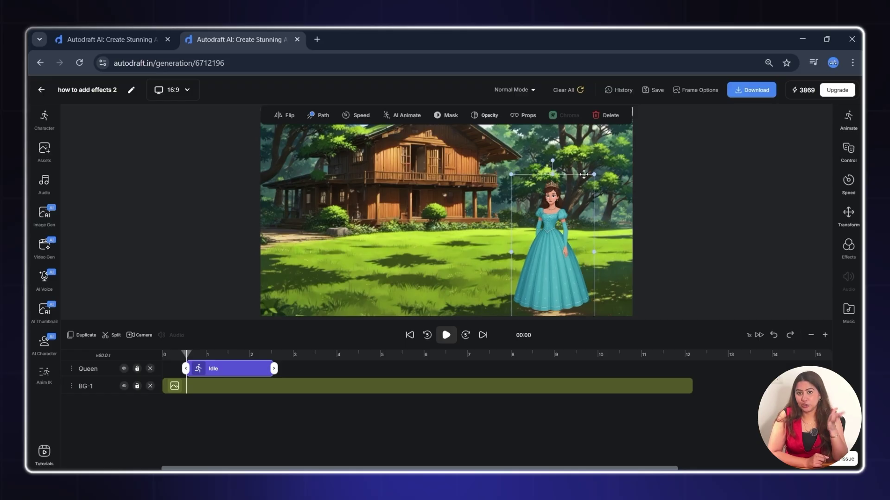
# Step: Add the Fire 1 effect at the timeline's start and stretch it to about 9 seconds
pyautogui.click(848, 245)
pyautogui.scroll(-10, 786, 257)
pyautogui.scroll(-4, 787, 260)
pyautogui.scroll(12, 786, 257)
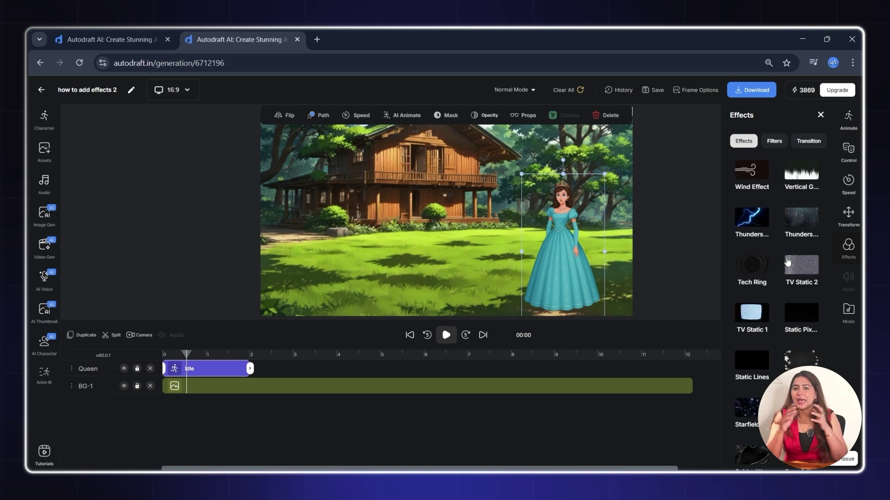
pyautogui.scroll(-5, 788, 262)
pyautogui.click(801, 320)
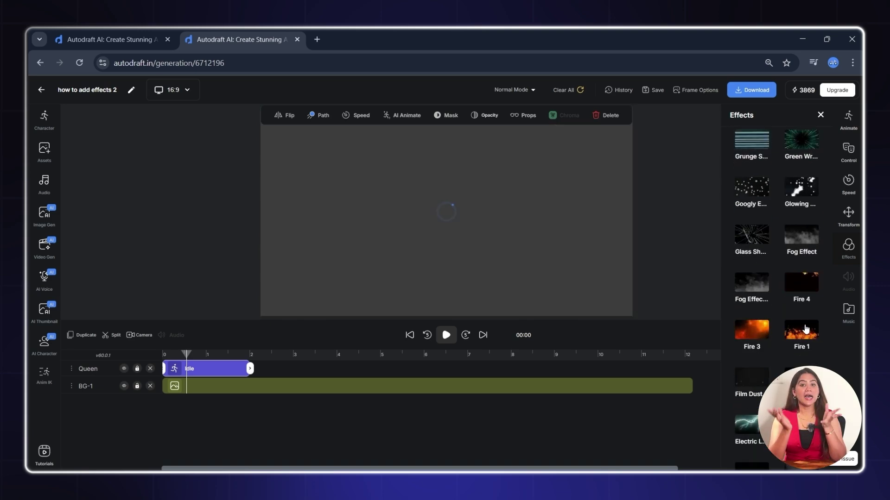
pyautogui.moveTo(216, 369); pyautogui.dragTo(195, 369)
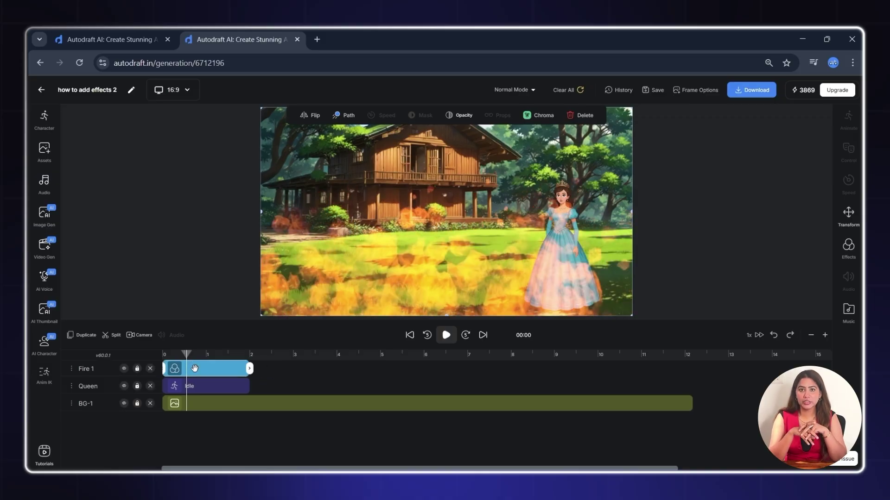
pyautogui.moveTo(249, 369); pyautogui.dragTo(557, 373)
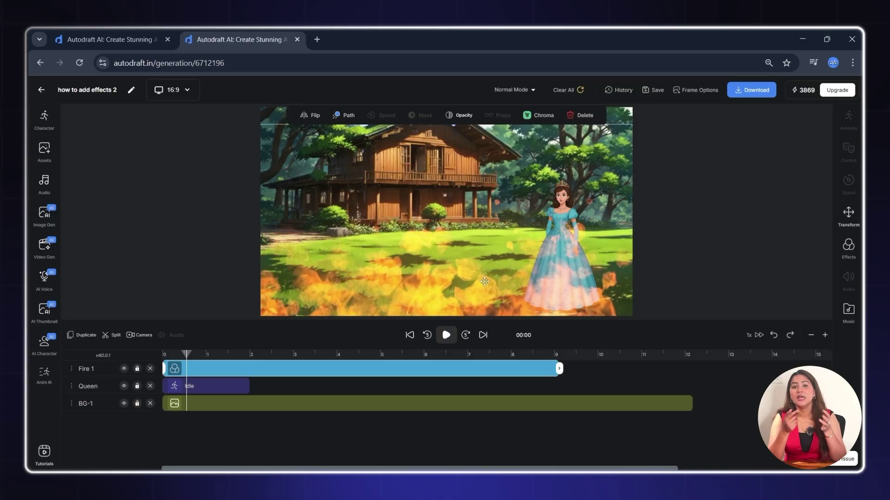
# Step: Preview the fire, extend the queen's Idle clip to about 9 seconds, and move the playhead to the fire's end
pyautogui.press('space')
pyautogui.click(187, 356)
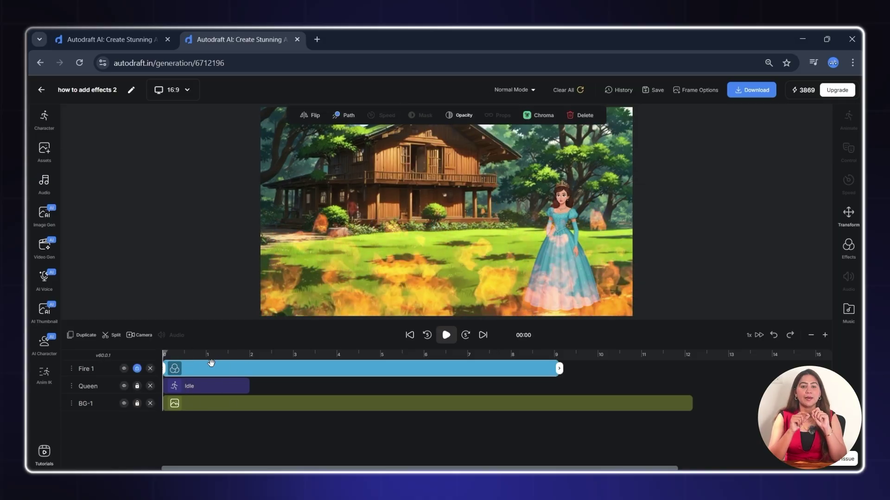
pyautogui.click(244, 386)
pyautogui.moveTo(249, 386); pyautogui.dragTo(561, 393)
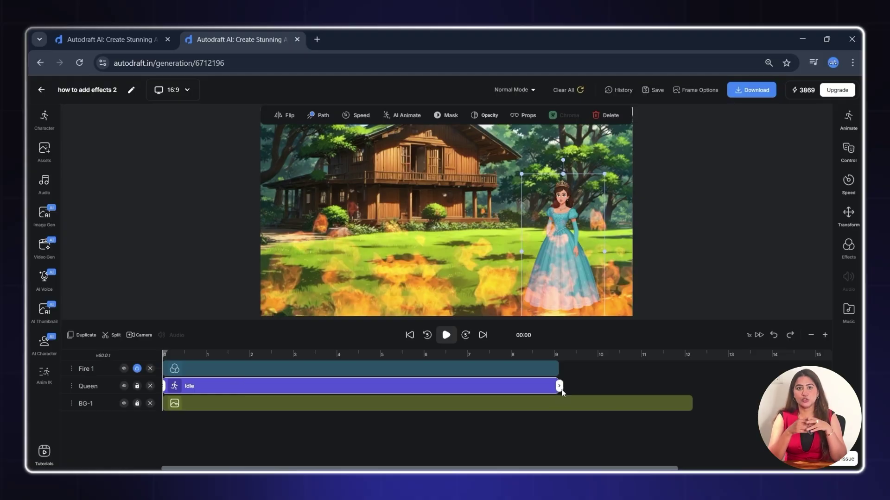
pyautogui.press('space')
pyautogui.moveTo(339, 355); pyautogui.dragTo(555, 354)
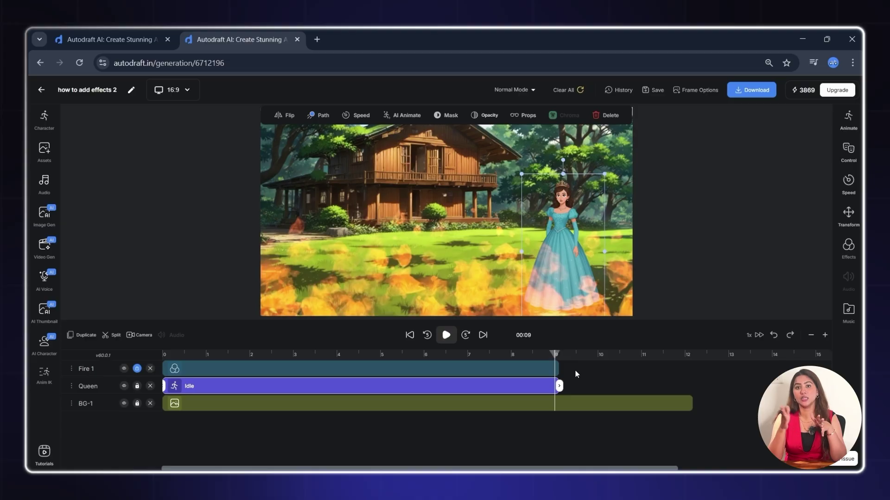
# Step: Add a lightning effect over the house, starting at about 9 seconds where the fire ends
pyautogui.click(540, 369)
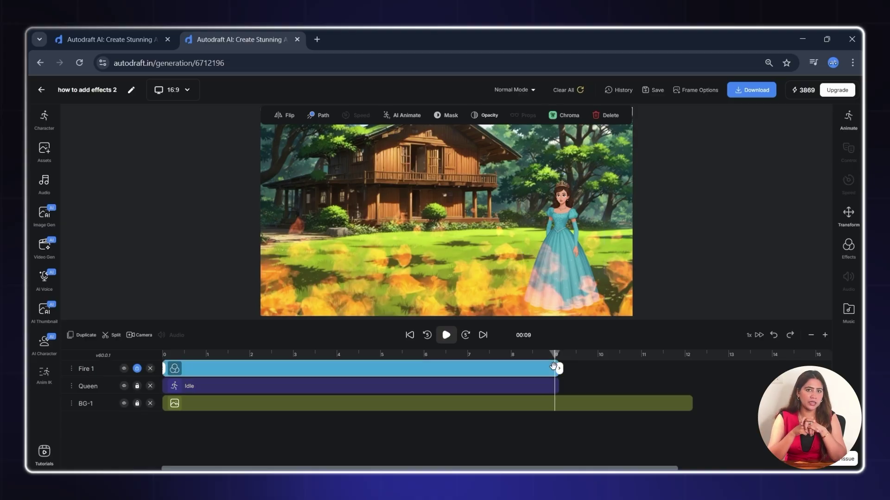
pyautogui.click(848, 248)
pyautogui.click(801, 215)
pyautogui.click(569, 355)
pyautogui.click(587, 368)
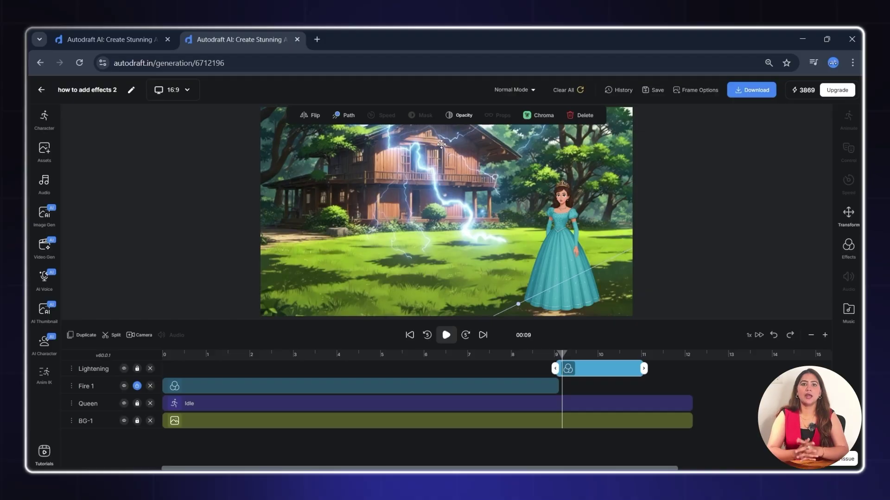
# Step: Add the Rain 1 effect alongside the lightning, starting at about 9 seconds
pyautogui.moveTo(562, 355); pyautogui.dragTo(564, 353)
pyautogui.click(848, 244)
pyautogui.scroll(-5, 800, 231)
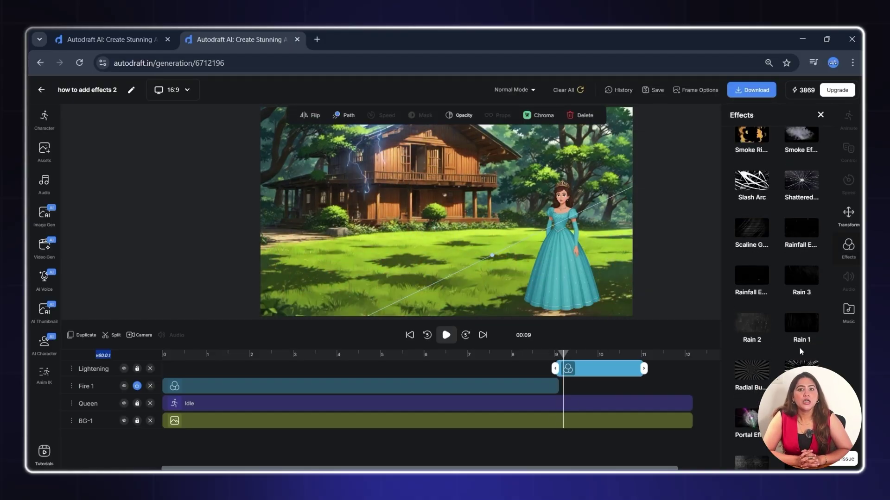
pyautogui.click(801, 329)
pyautogui.moveTo(572, 368); pyautogui.dragTo(565, 369)
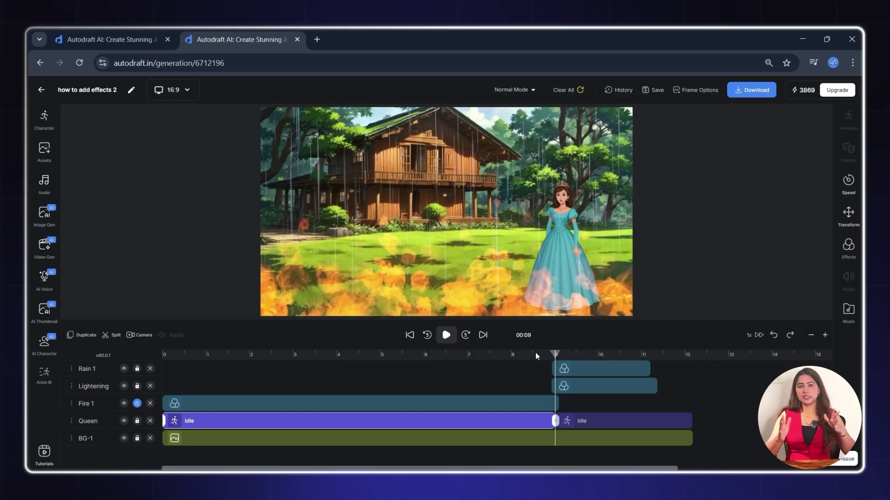
# Step: Apply the Cheering Face Expression to the queen's second Idle clip, which starts at 9 seconds, and play the result
pyautogui.click(524, 356)
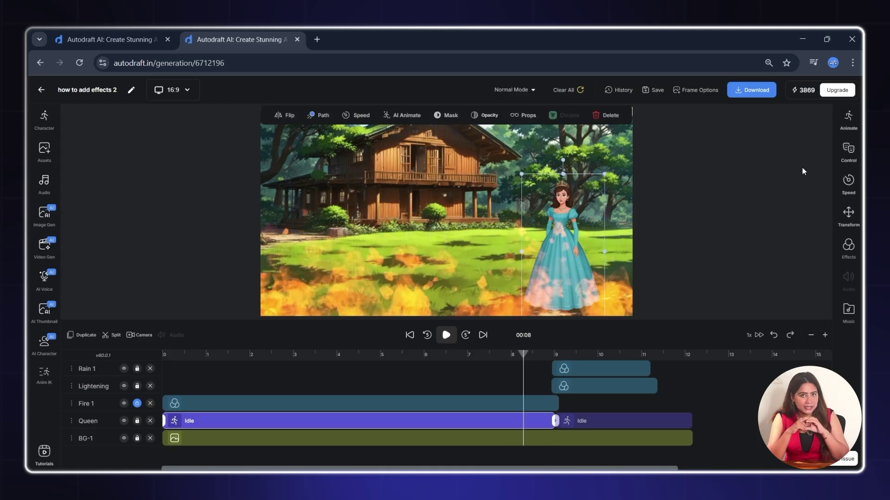
pyautogui.click(848, 151)
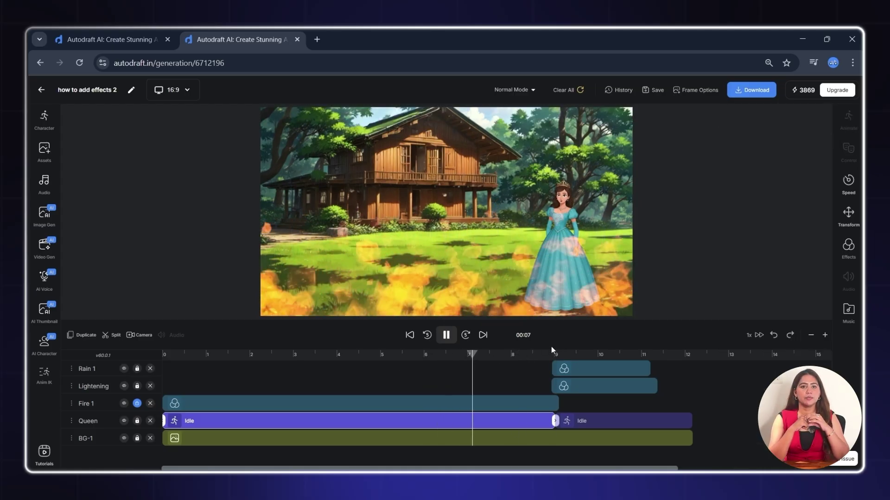
pyautogui.click(562, 355)
pyautogui.click(594, 422)
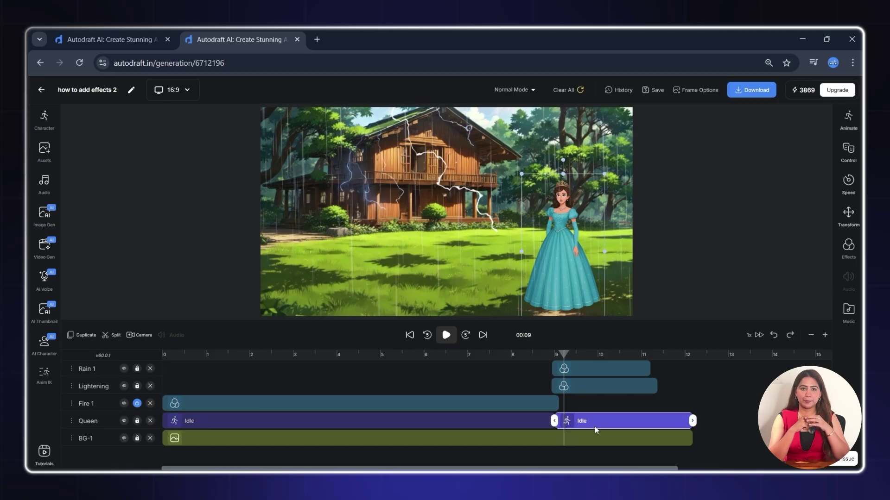
pyautogui.click(852, 155)
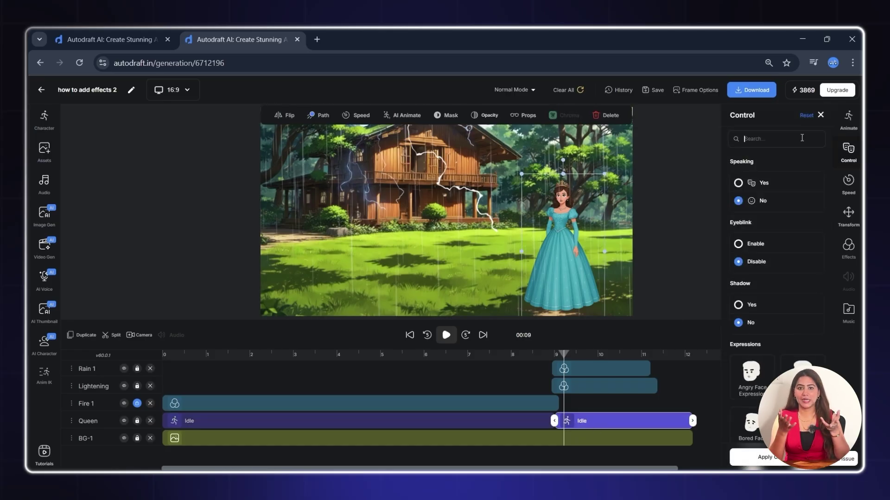
pyautogui.write('happ')
pyautogui.press('BackSpace')
pyautogui.press('BackSpace')
pyautogui.press('BackSpace')
pyautogui.press('BackSpace')
pyautogui.write('c')
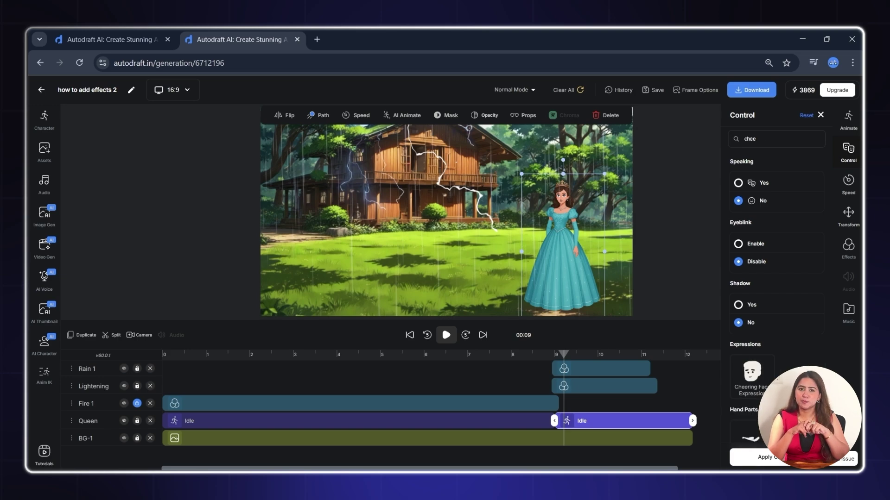
pyautogui.scroll(-2, 777, 288)
pyautogui.click(746, 297)
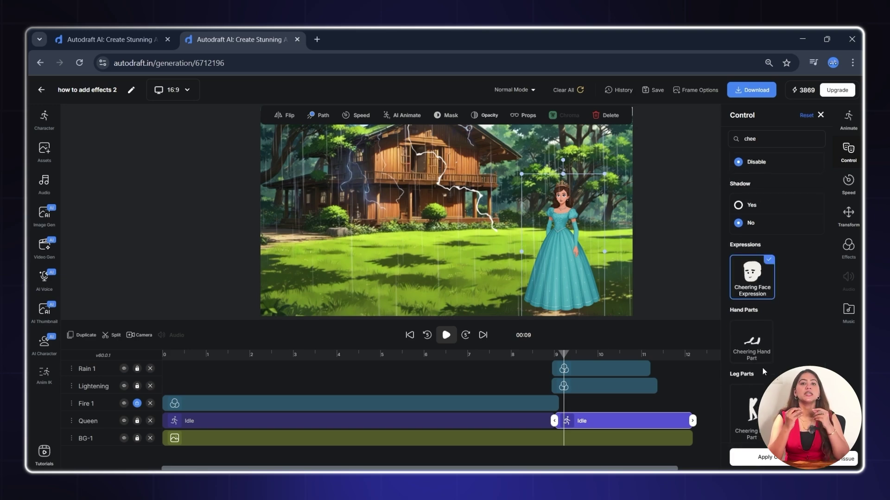
pyautogui.click(754, 457)
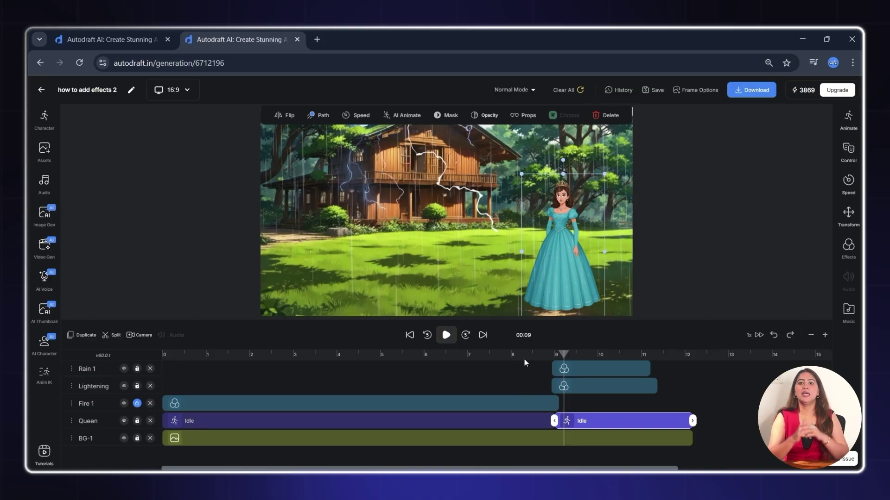
pyautogui.press('space')
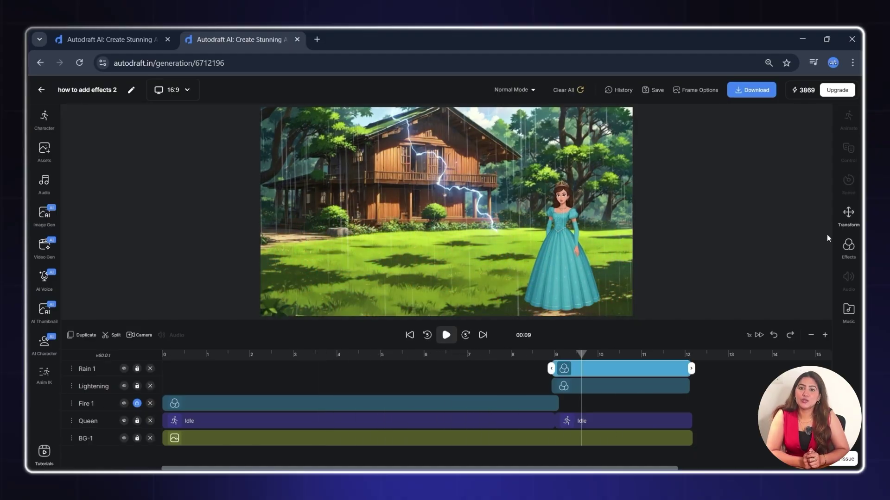
# Step: Browse the filters and transitions, then add the Glow Filter and trim it to a short clip around 9 seconds
pyautogui.click(848, 246)
pyautogui.click(775, 140)
pyautogui.click(809, 141)
pyautogui.scroll(-5, 776, 255)
pyautogui.scroll(5, 776, 255)
pyautogui.click(773, 141)
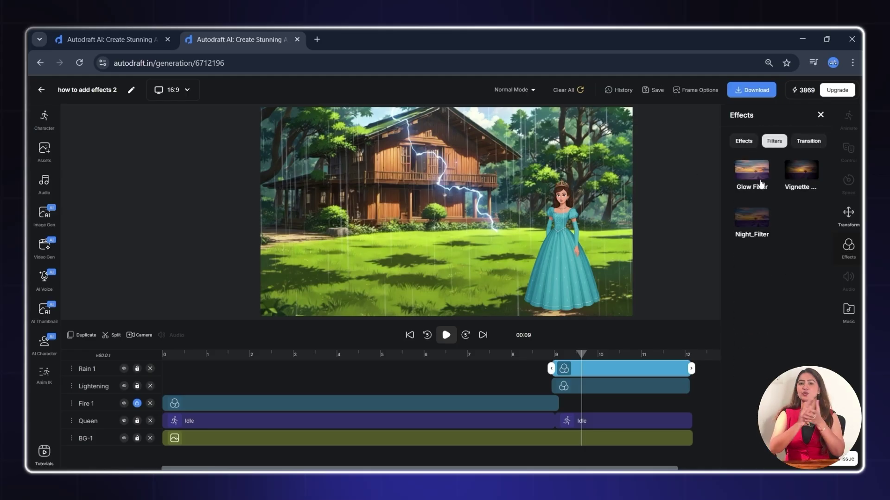
pyautogui.click(760, 184)
pyautogui.moveTo(691, 368); pyautogui.dragTo(568, 369)
# Step: Preview the scene through the change from fire to rain, and download the video
pyautogui.click(457, 355)
pyautogui.press('space')
pyautogui.press('space')
pyautogui.click(506, 356)
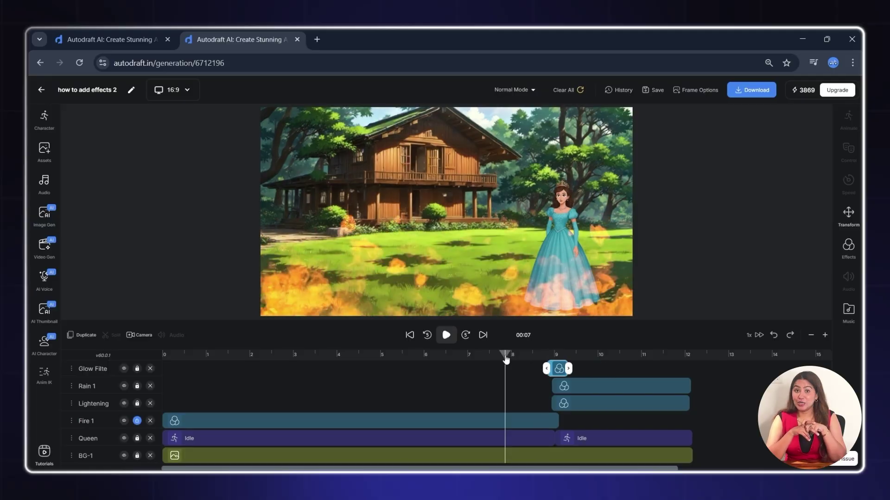
pyautogui.press('space')
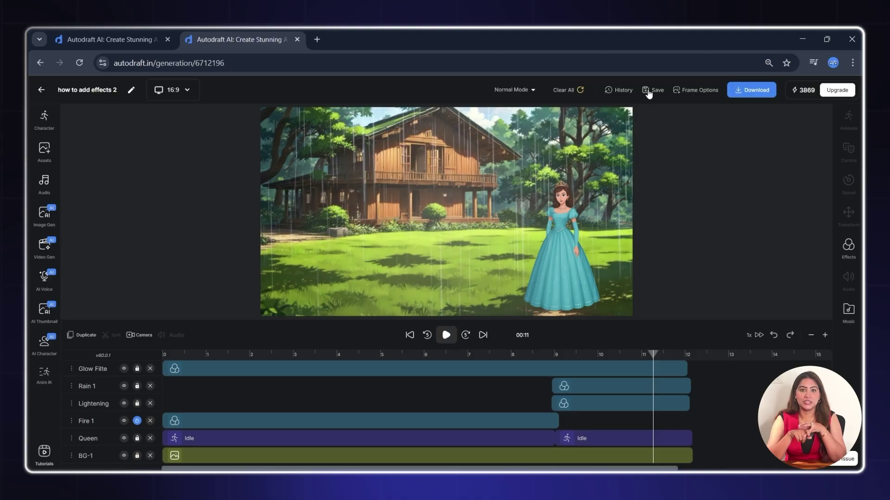
pyautogui.click(750, 91)
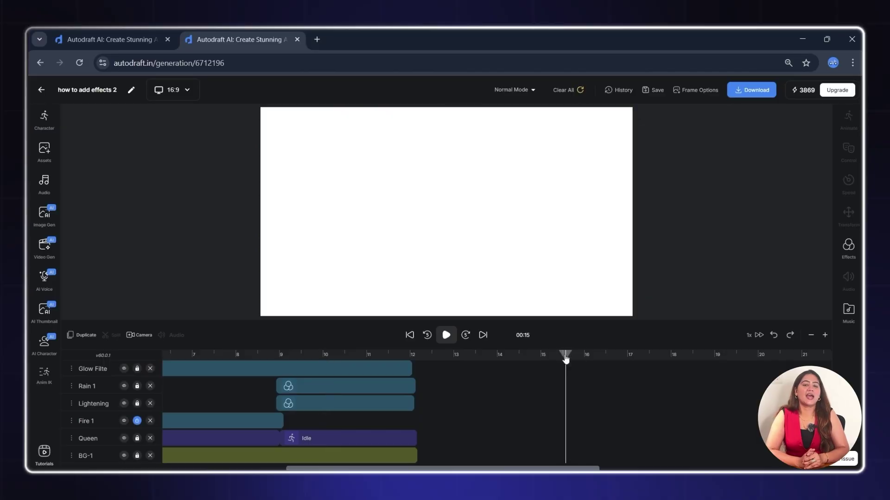
# Step: Duplicate the house background and the queen's Idle clip at about the 15-second mark
pyautogui.click(343, 454)
pyautogui.click(81, 337)
pyautogui.click(223, 438)
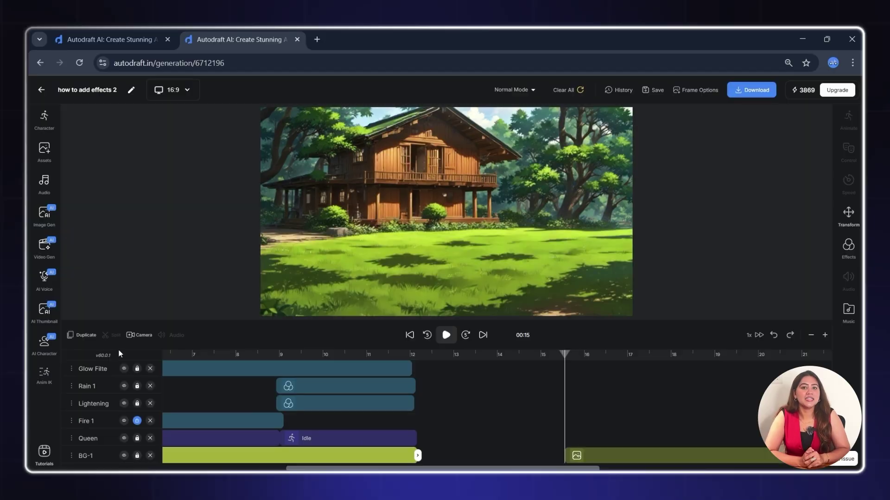
pyautogui.click(79, 335)
# Step: Unlock the Fire 1 track, duplicate the effect, and place the copy over the duplicated scene at about 15 seconds
pyautogui.click(825, 335)
pyautogui.click(137, 421)
pyautogui.click(232, 420)
pyautogui.click(80, 335)
pyautogui.moveTo(750, 423); pyautogui.dragTo(719, 425)
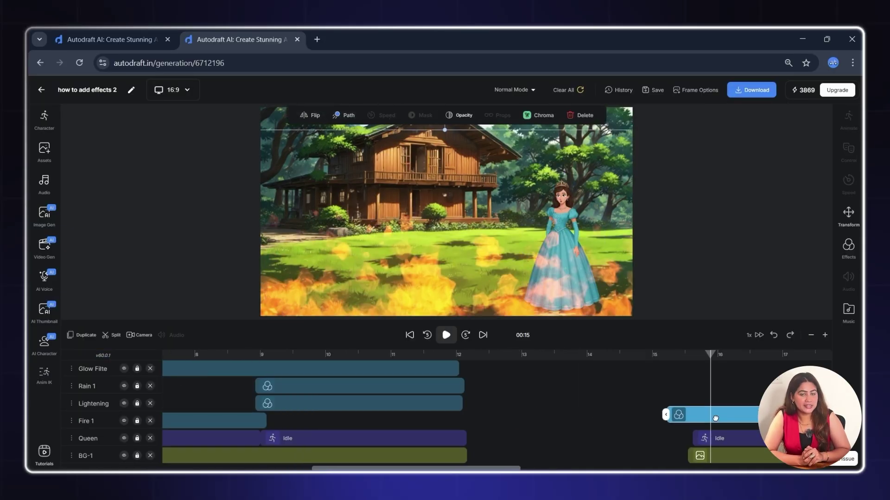
# Step: Duplicate the Lightening and Rain 1 effects and place the copies over the duplicated scene, starting between 15 and 16 seconds
pyautogui.hscroll(6, 463, 394)
pyautogui.click(478, 354)
pyautogui.click(453, 355)
pyautogui.hscroll(-5, 432, 385)
pyautogui.click(287, 404)
pyautogui.click(82, 336)
pyautogui.moveTo(728, 403); pyautogui.dragTo(681, 403)
pyautogui.click(324, 387)
pyautogui.click(82, 336)
pyautogui.moveTo(727, 387); pyautogui.dragTo(646, 403)
# Step: Send the frame at about 16 seconds to the AI Thumbnail maker, keeping the full Free Form crop
pyautogui.scroll(-1, 672, 417)
pyautogui.click(695, 461)
pyautogui.click(689, 93)
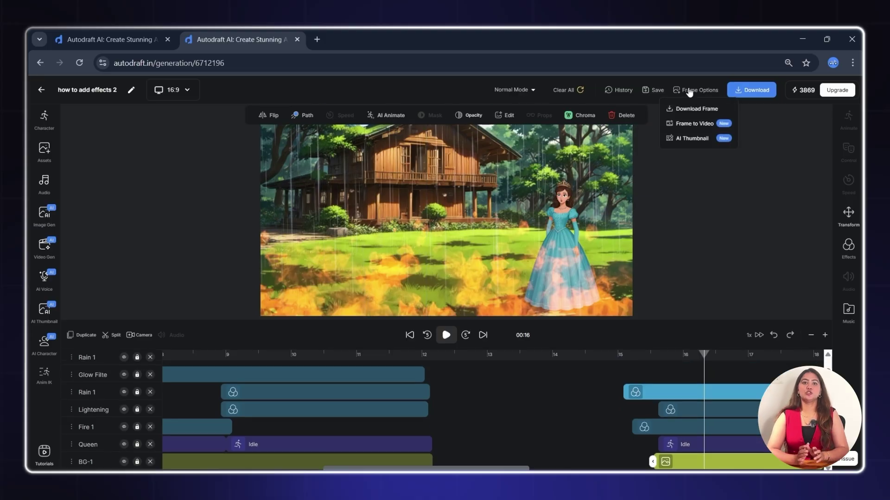
pyautogui.click(683, 138)
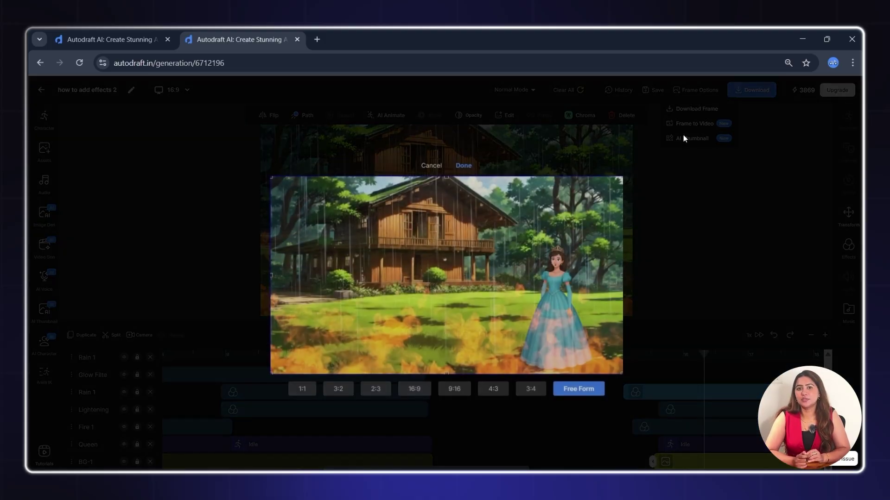
pyautogui.click(463, 165)
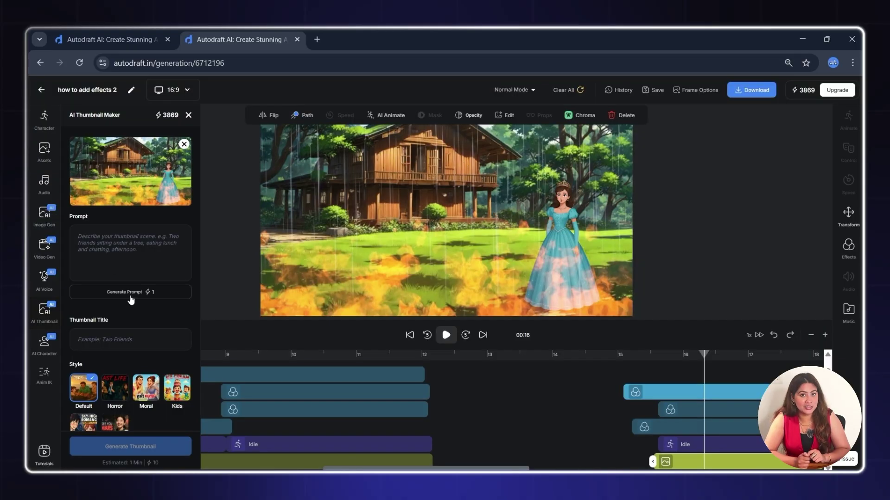
# Step: Generate an Anime-style thumbnail from the frame, using an automatically generated prompt and the title "A Terrifying Forest Escape!"
pyautogui.click(131, 299)
pyautogui.scroll(-2, 131, 325)
pyautogui.click(86, 378)
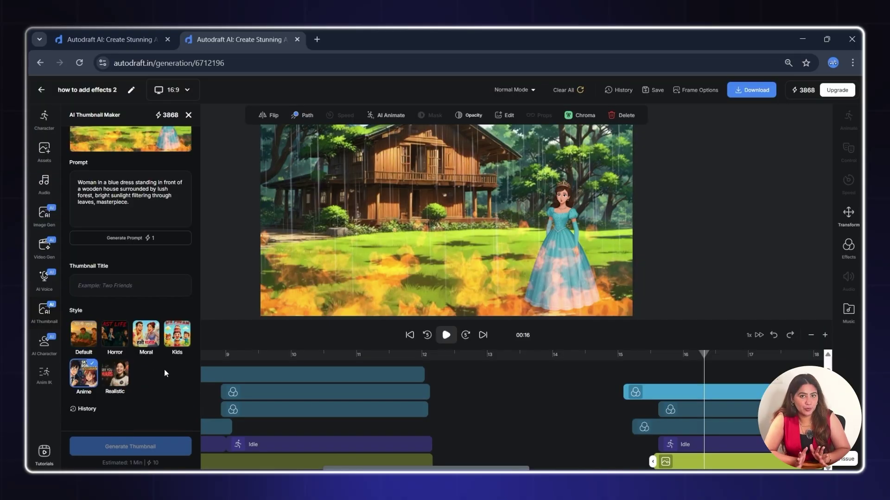
pyautogui.click(122, 281)
pyautogui.write('A Terrifying Forest Escape!')
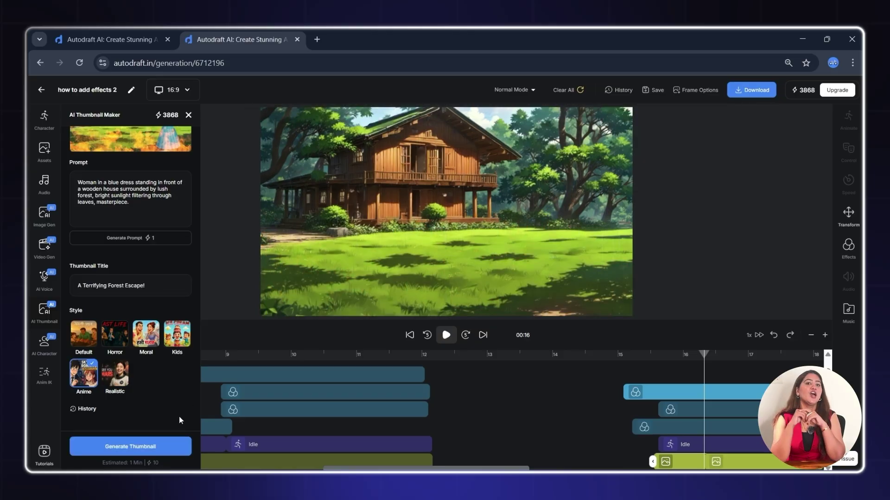
pyautogui.click(148, 446)
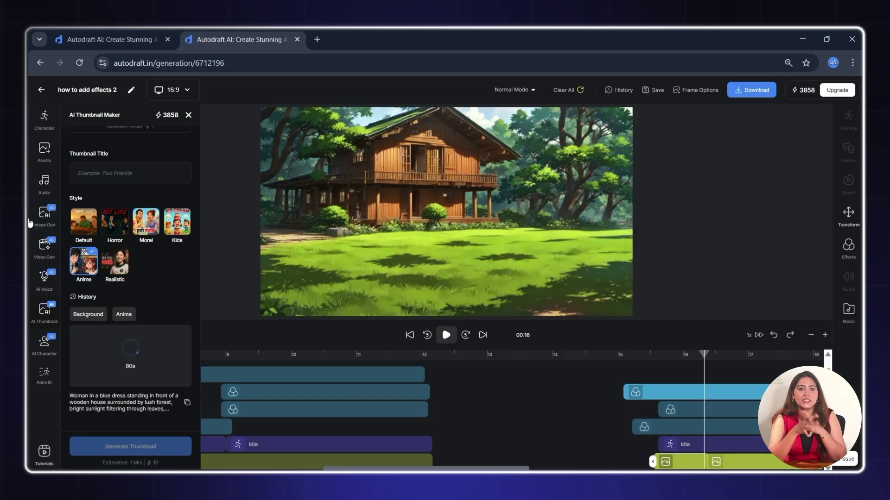